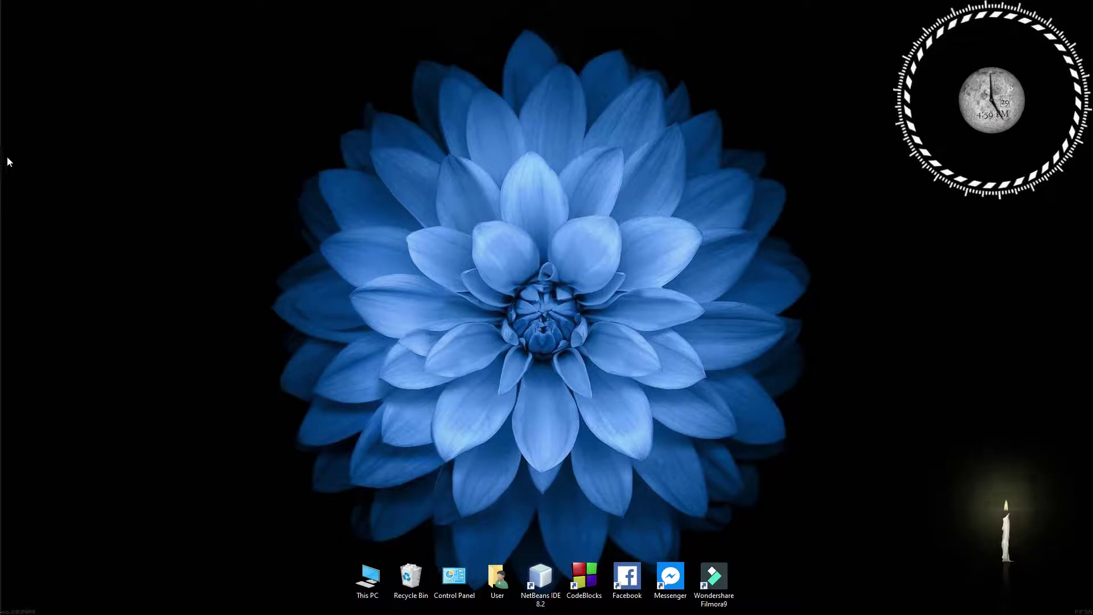
- View the custom movie folder icons in the open 3.My Calculation folder, and minimize its window
mouse_move(18, 106)
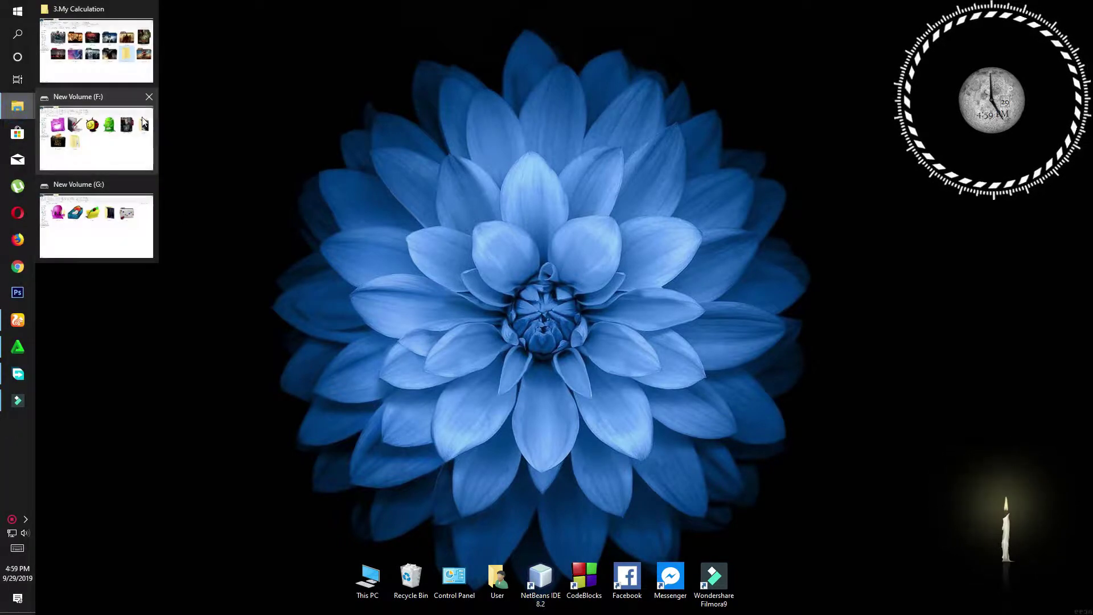
click(131, 63)
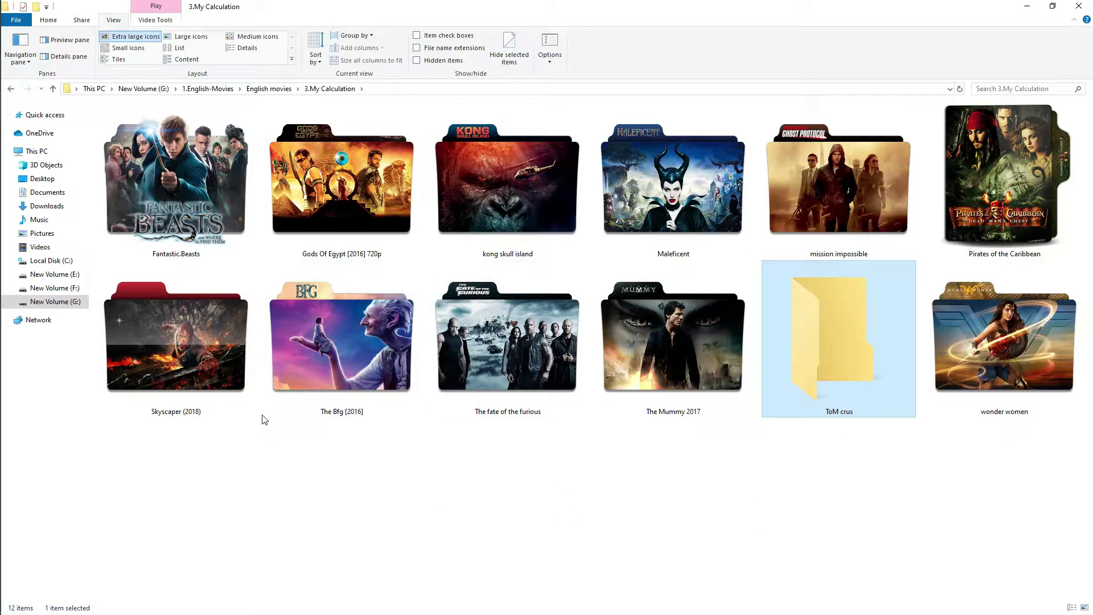
click(1031, 6)
- Bring up the New Volume (F:) window, look inside the 7.The Lord of the Rings folder and return to the drive
mouse_move(18, 106)
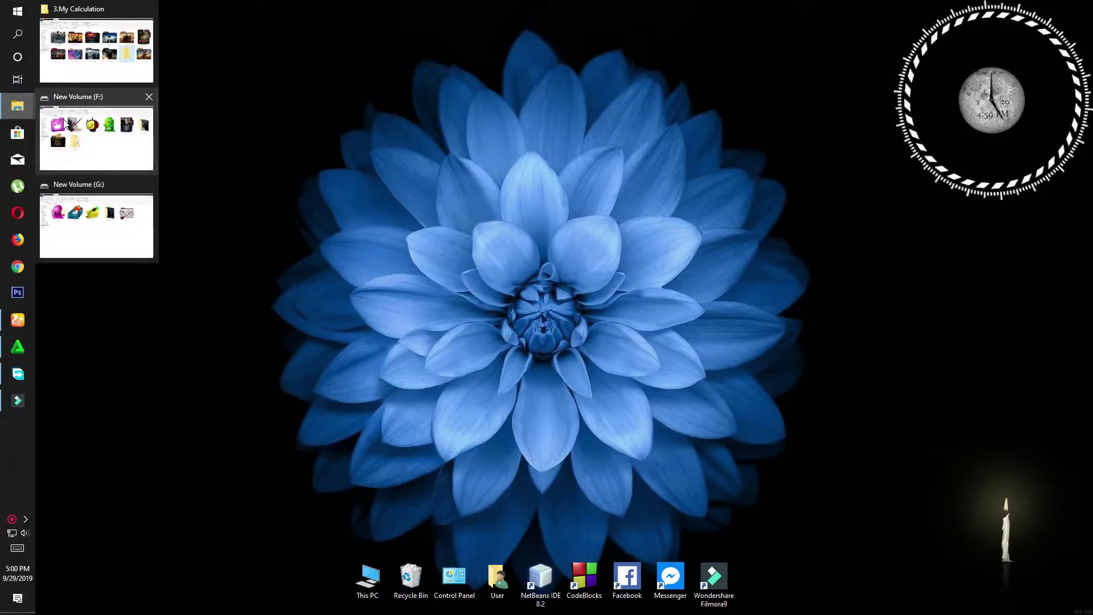
click(67, 124)
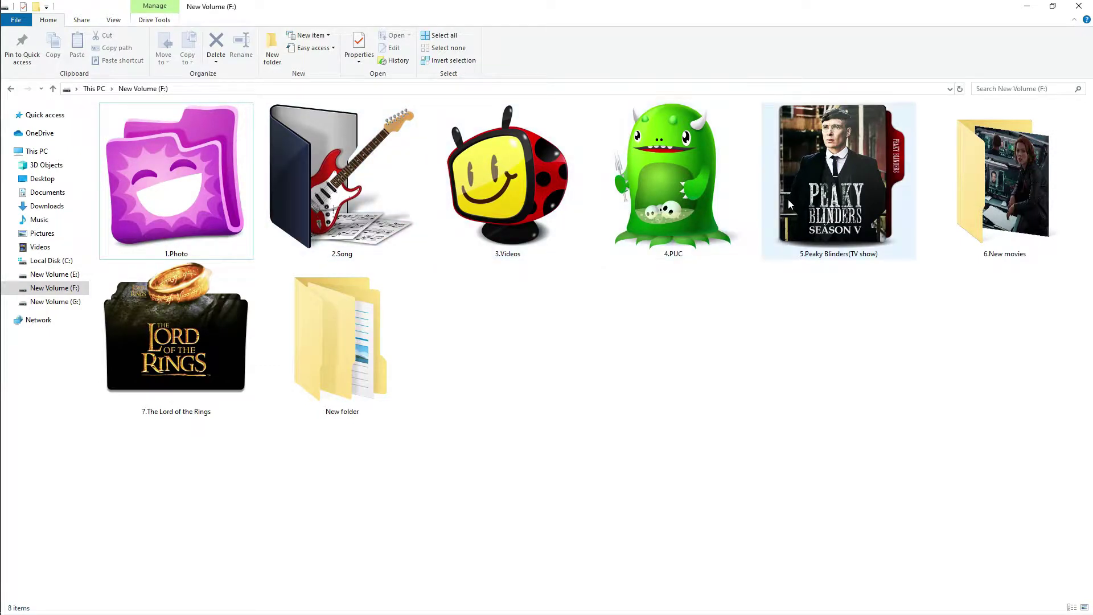
mouse_move(822, 208)
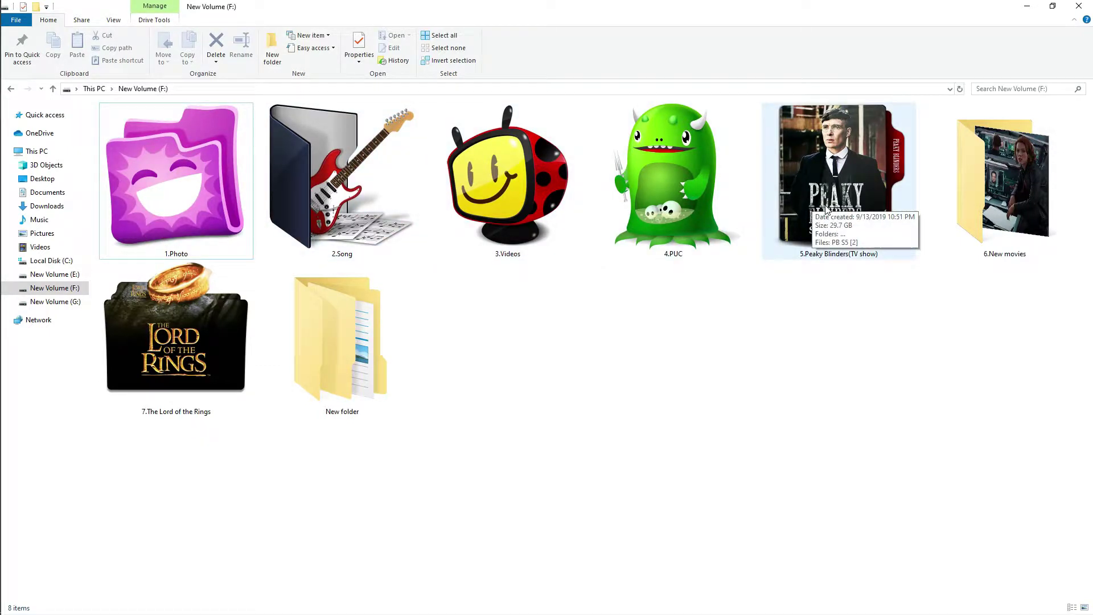
double_click(192, 361)
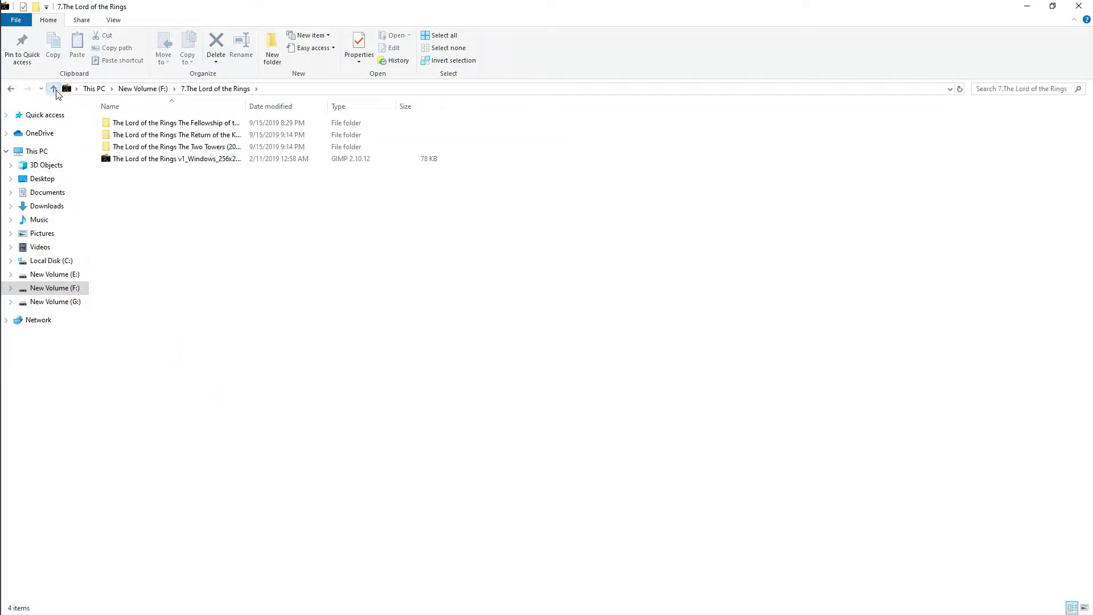
click(55, 90)
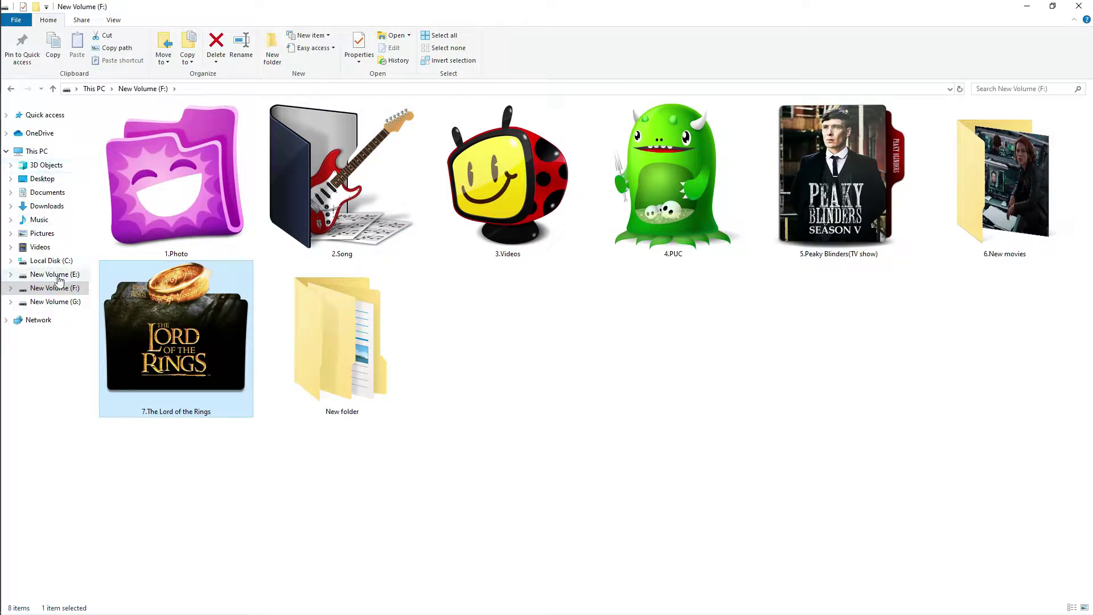
- Look at the folder icons on Local Disk (C:) and New Volume (E:)
click(50, 261)
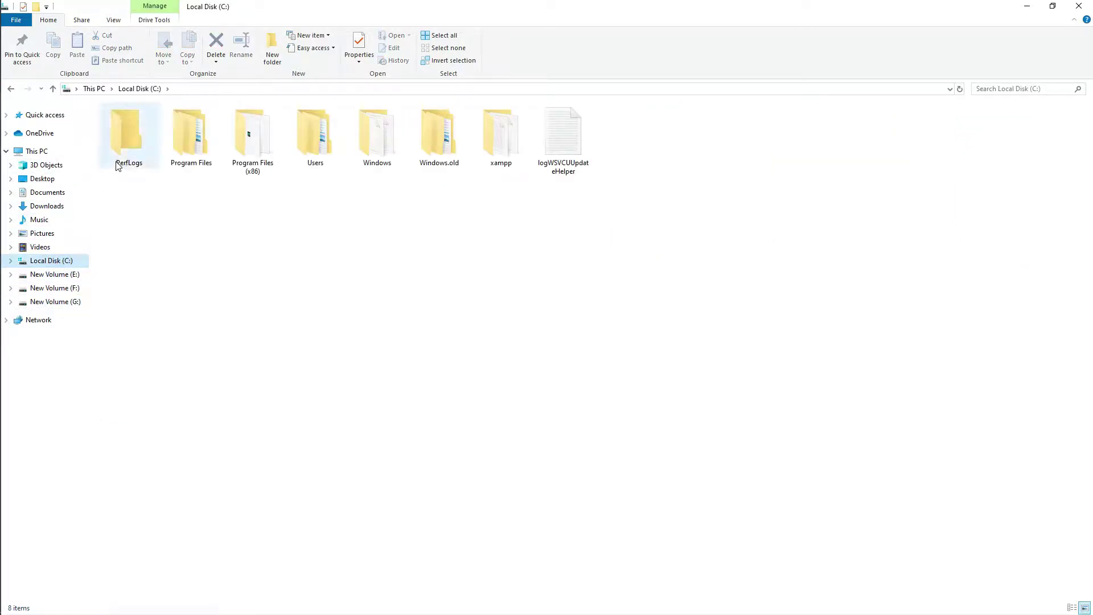
click(73, 275)
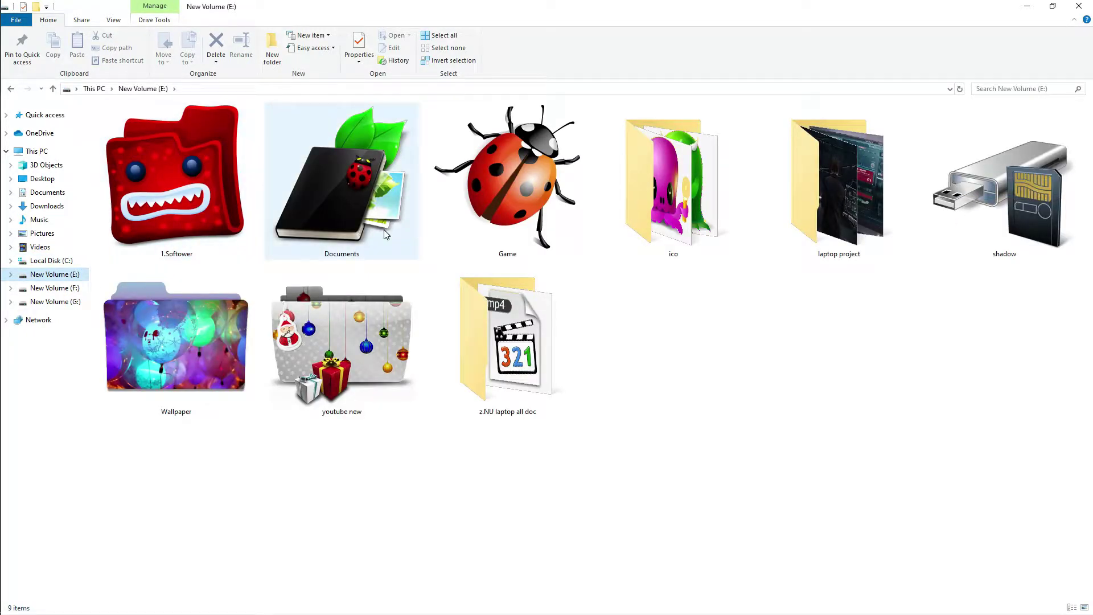
mouse_move(350, 231)
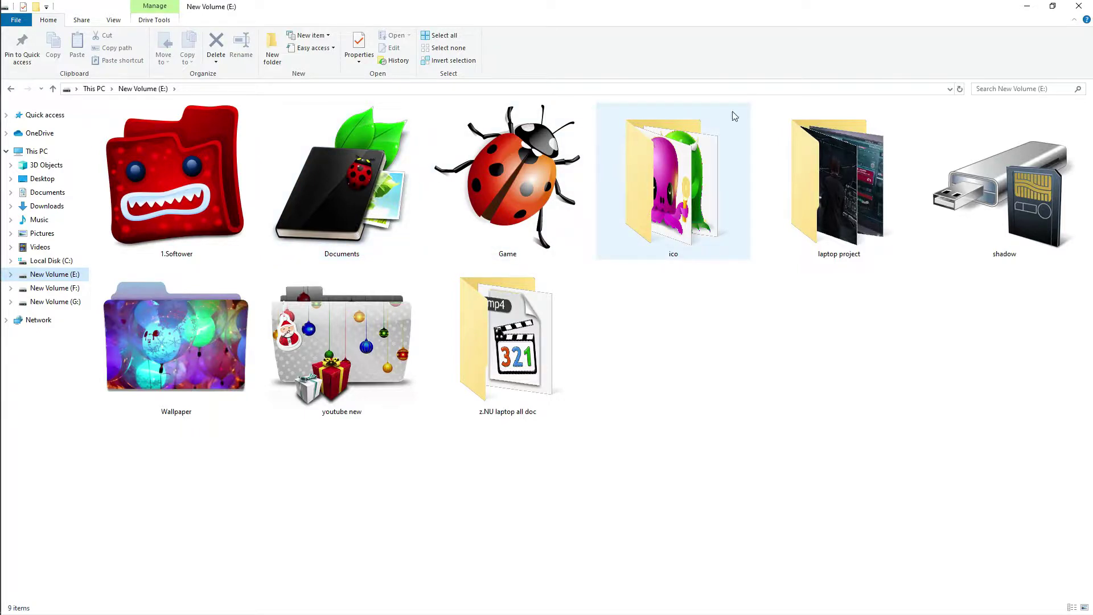
- Open New folder on New Volume (F:) to view its movie folders, and minimize the window
click(72, 288)
click(320, 352)
double_click(320, 352)
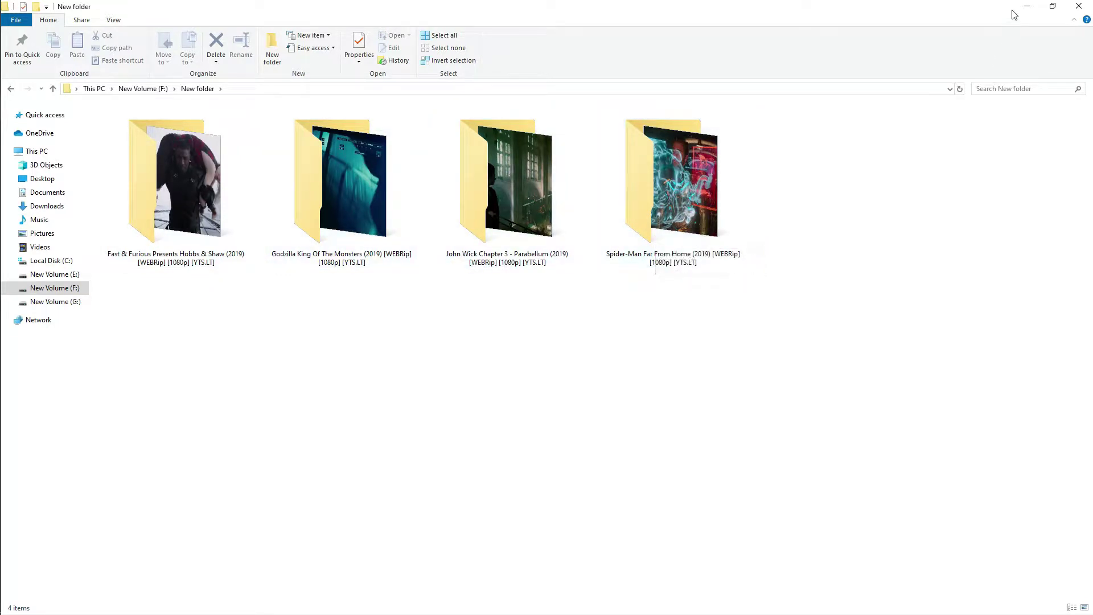
click(1033, 5)
- Switch to UC Browser, open Google and search for "movie folder icon"
mouse_move(3, 328)
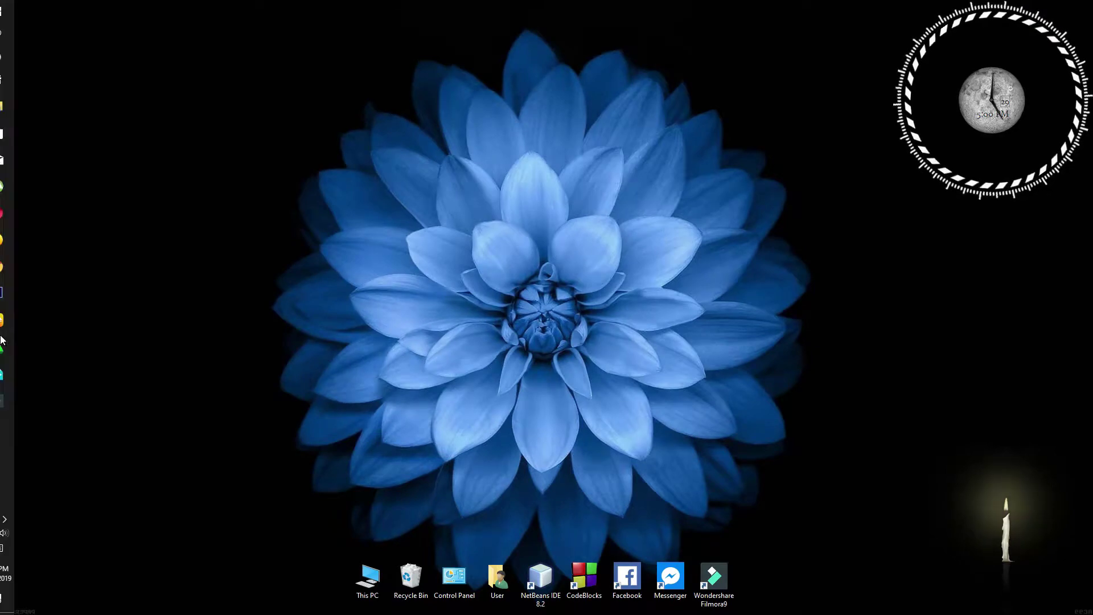
click(3, 329)
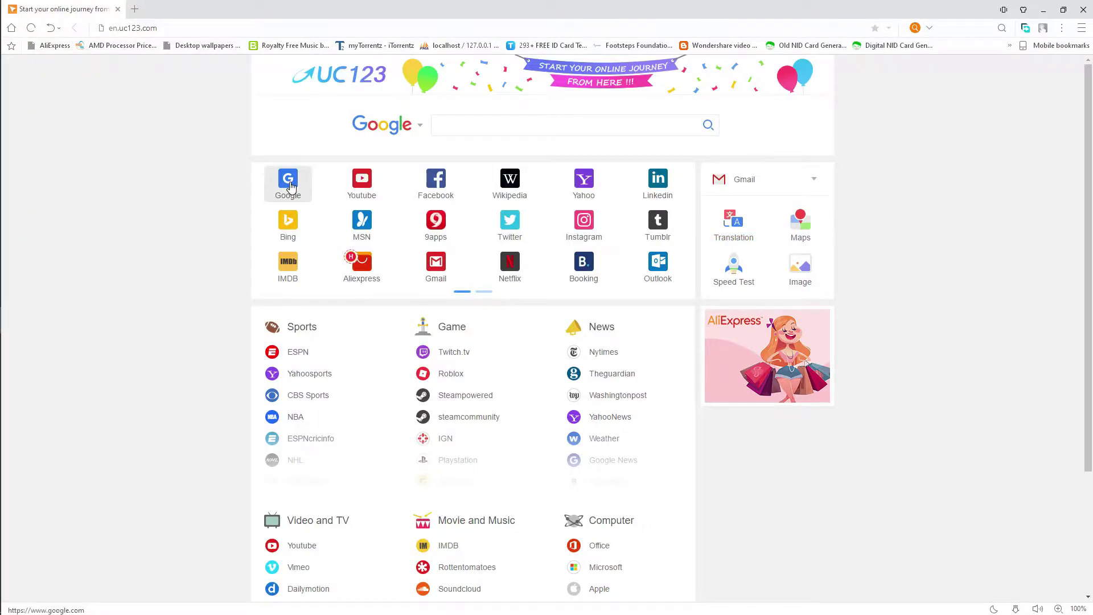
click(289, 183)
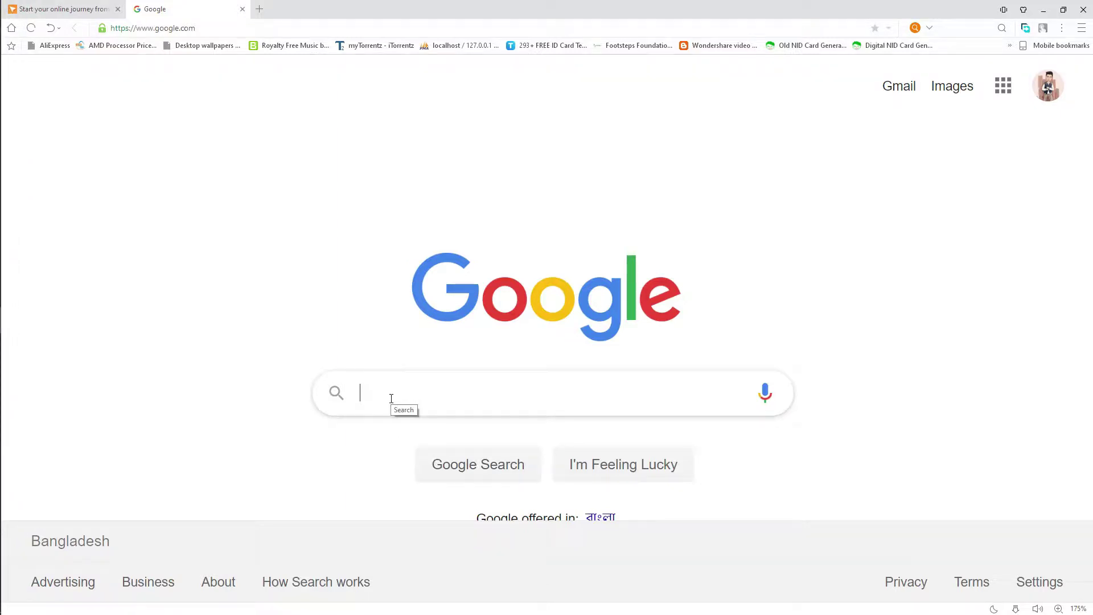
text(m)
key(BackSpace)
text(movi)
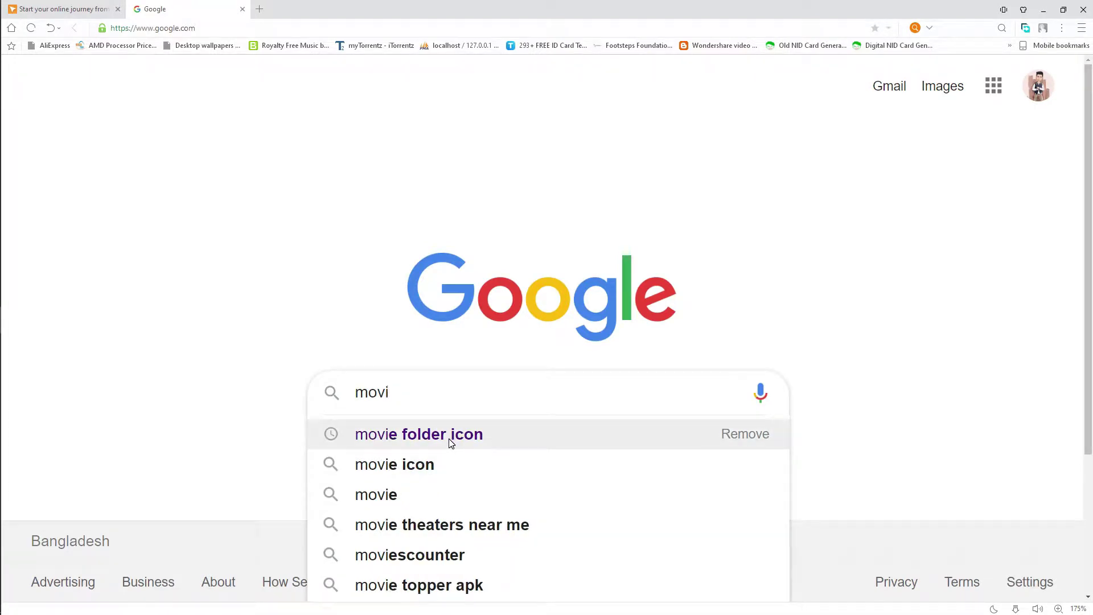
click(451, 443)
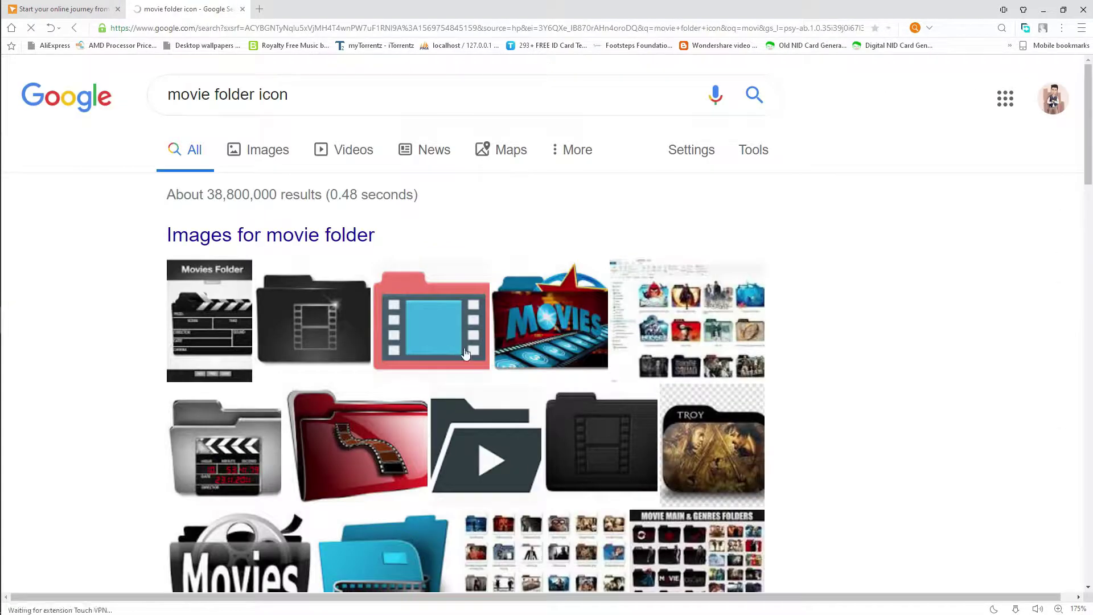
- Open the search result "Movies Folder Icon by limav on DeviantArt" and look through its page
scroll(618, 348, down, 6)
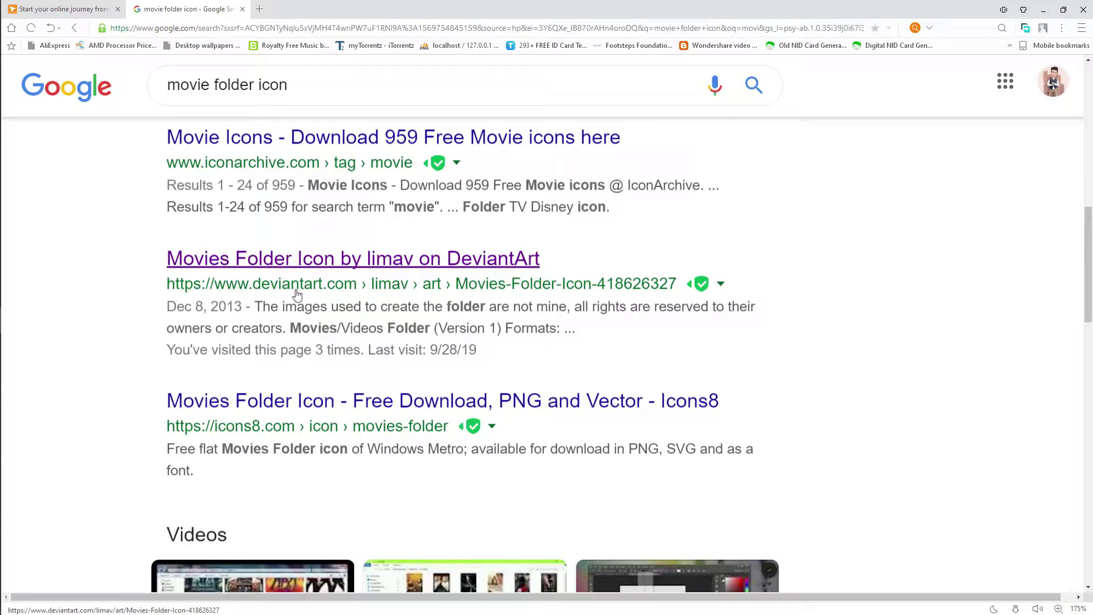
click(373, 259)
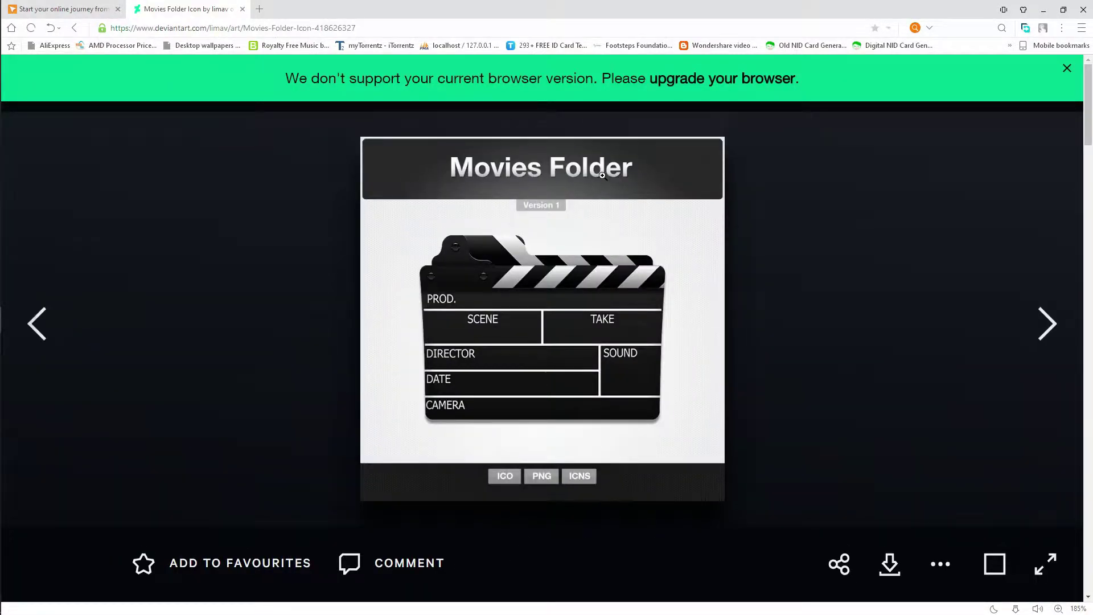
scroll(603, 181, down, 5)
scroll(602, 178, down, 5)
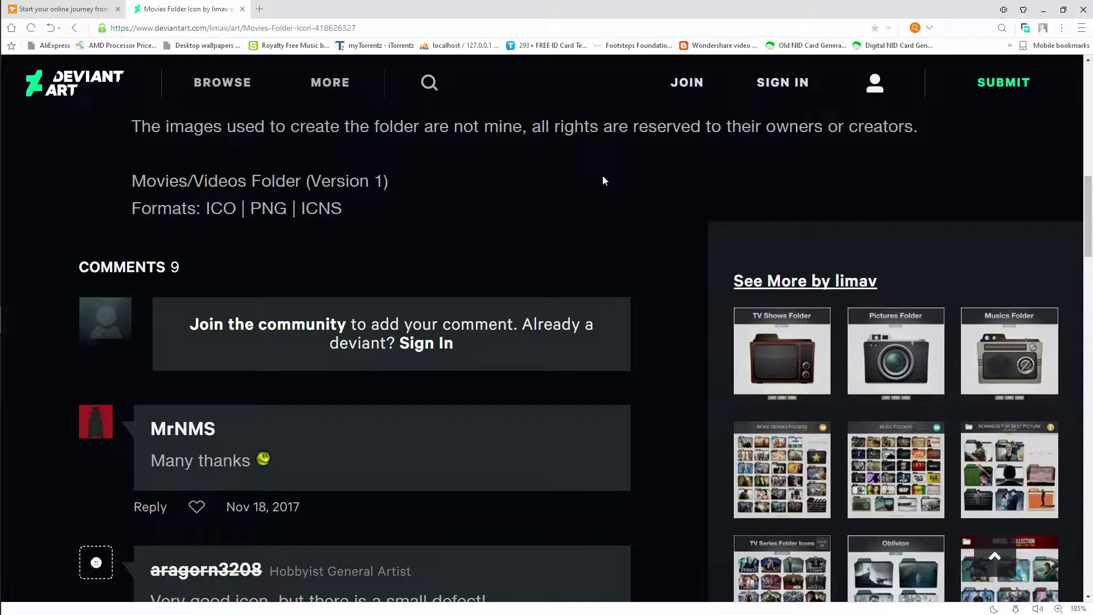
scroll(788, 288, down, 5)
scroll(787, 230, up, 5)
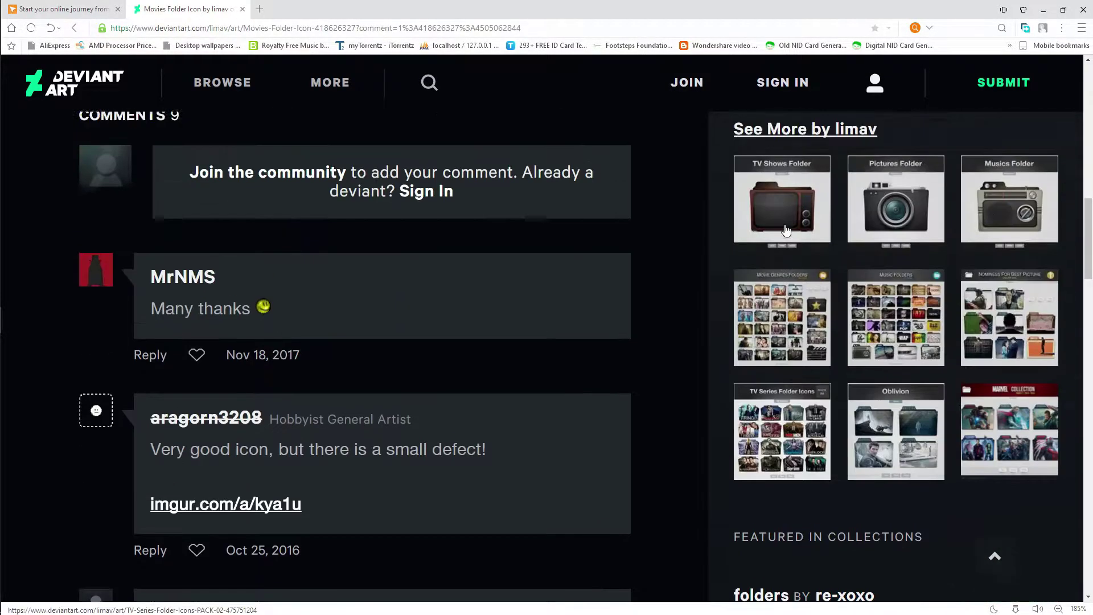
- Open limav's Movie Genres Folders icon set and look through its preview and related icon packs
click(813, 374)
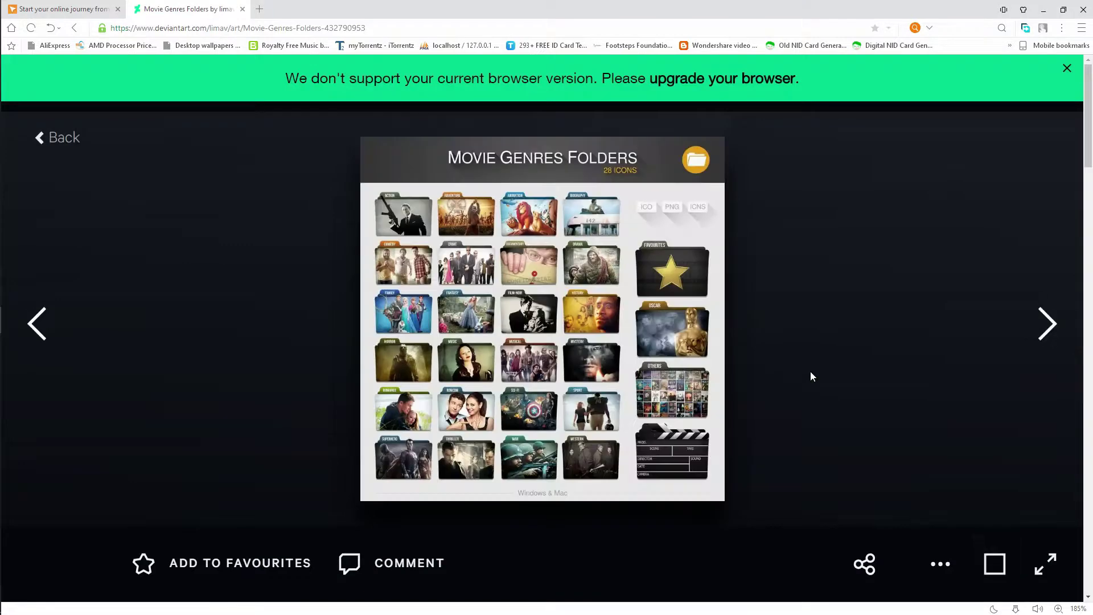
scroll(759, 266, down, 2)
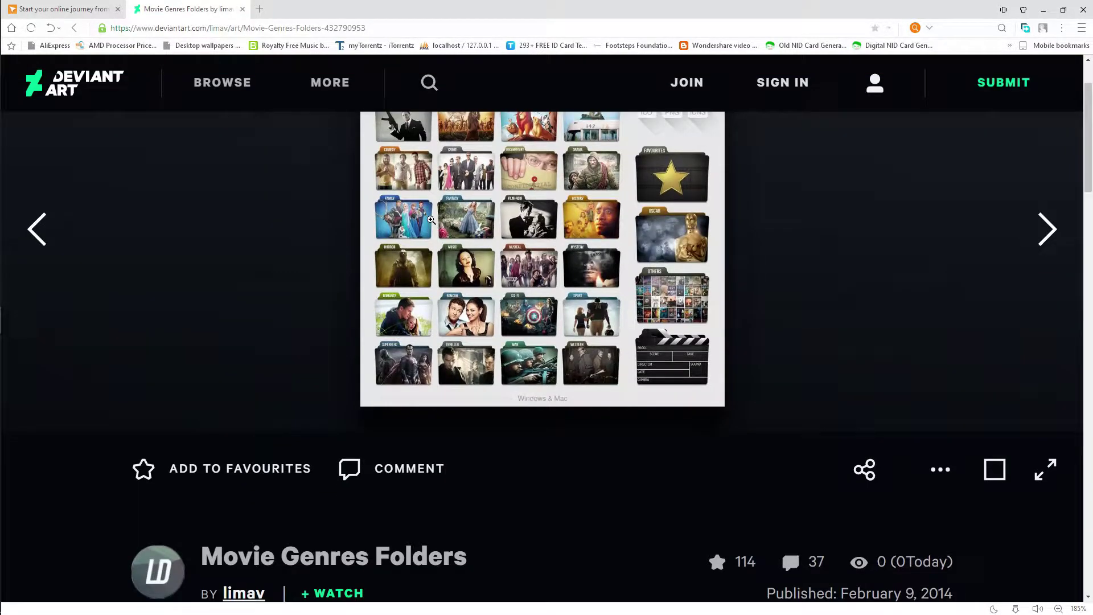
scroll(433, 222, up, 2)
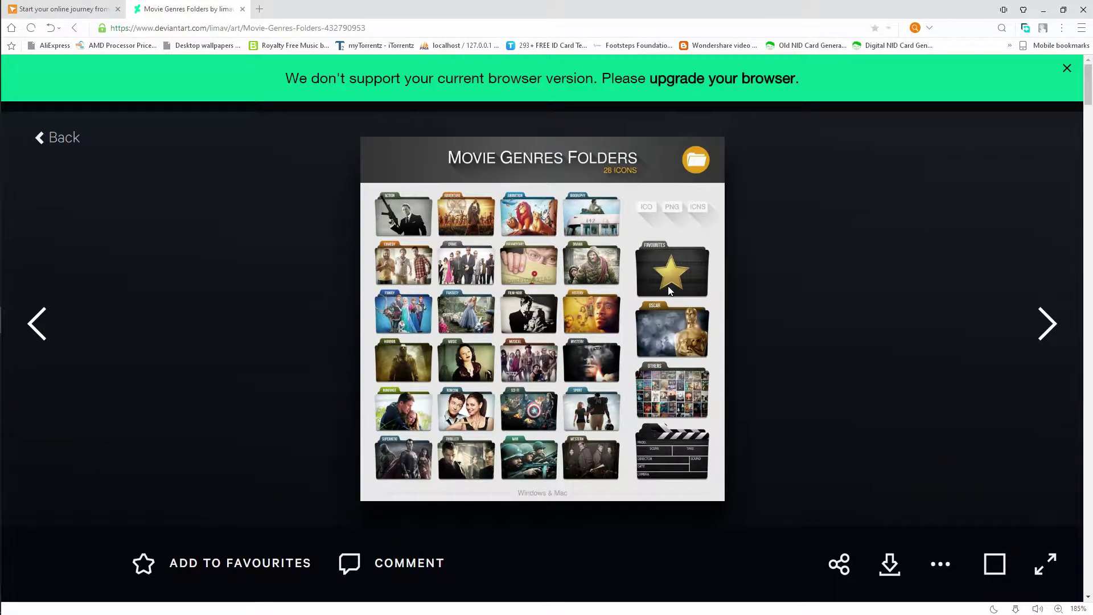
scroll(961, 299, down, 20)
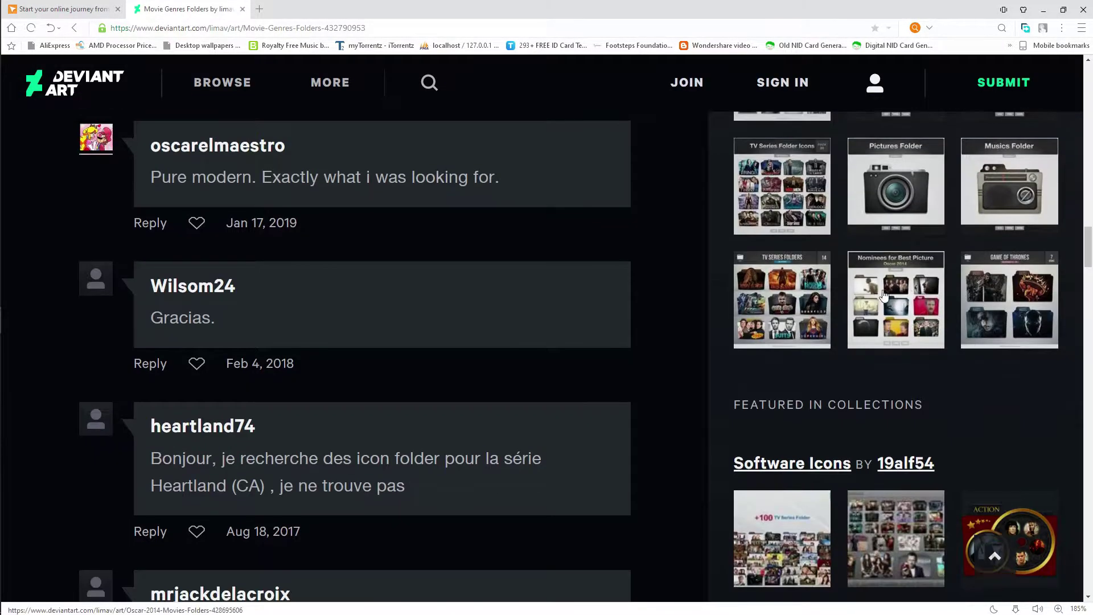
scroll(828, 340, down, 8)
- Switch to the New folder window in File Explorer and copy "Fast & Furious Presents Hobbs & Shaw (2019)" from the first folder's name
mouse_move(8, 315)
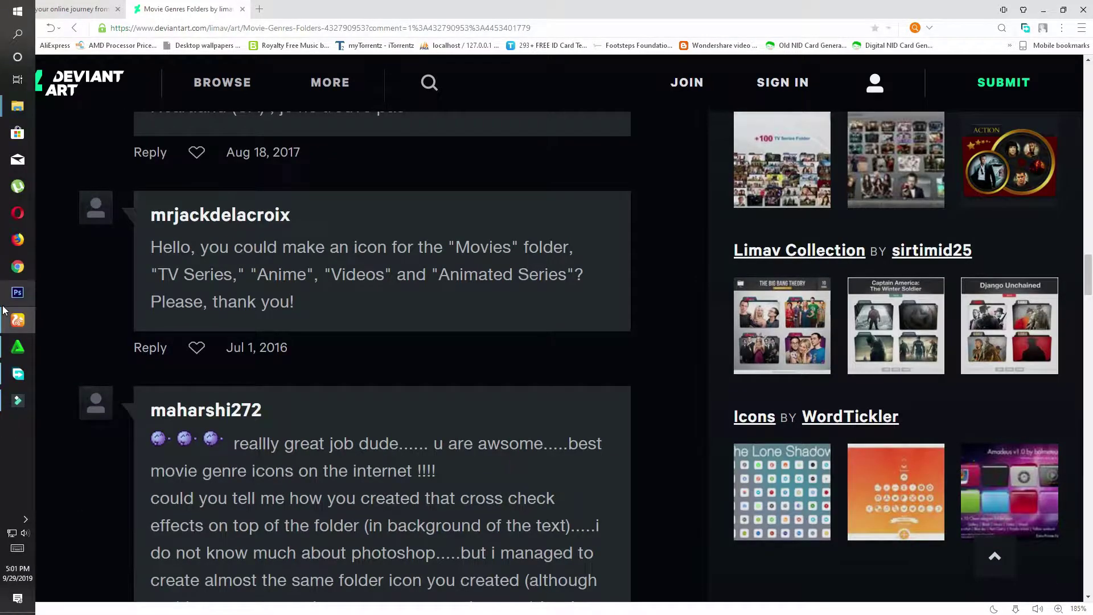
mouse_move(18, 106)
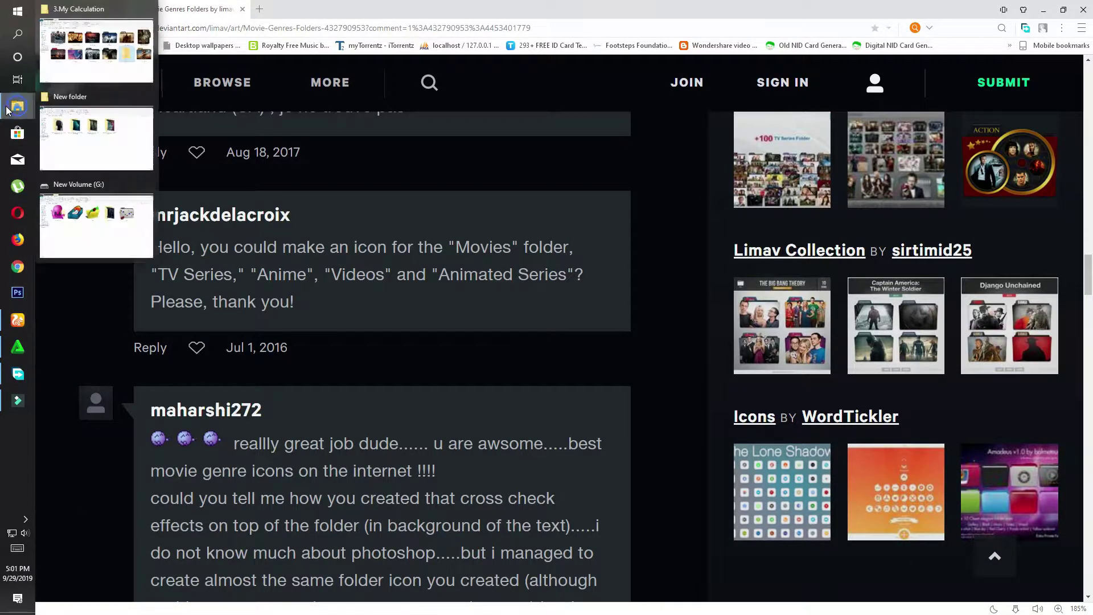
click(75, 170)
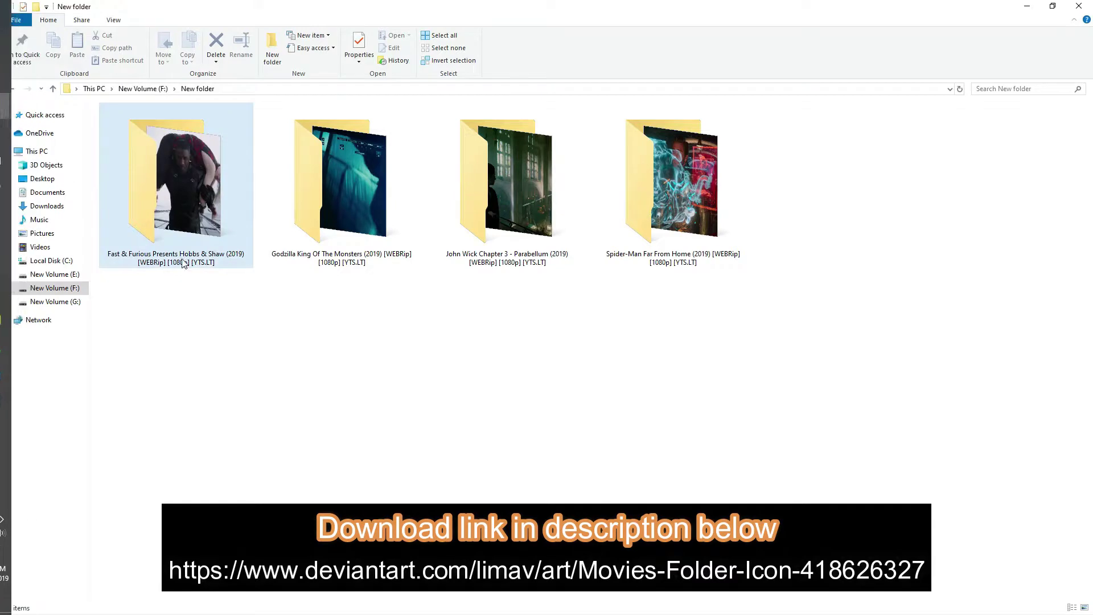
click(217, 258)
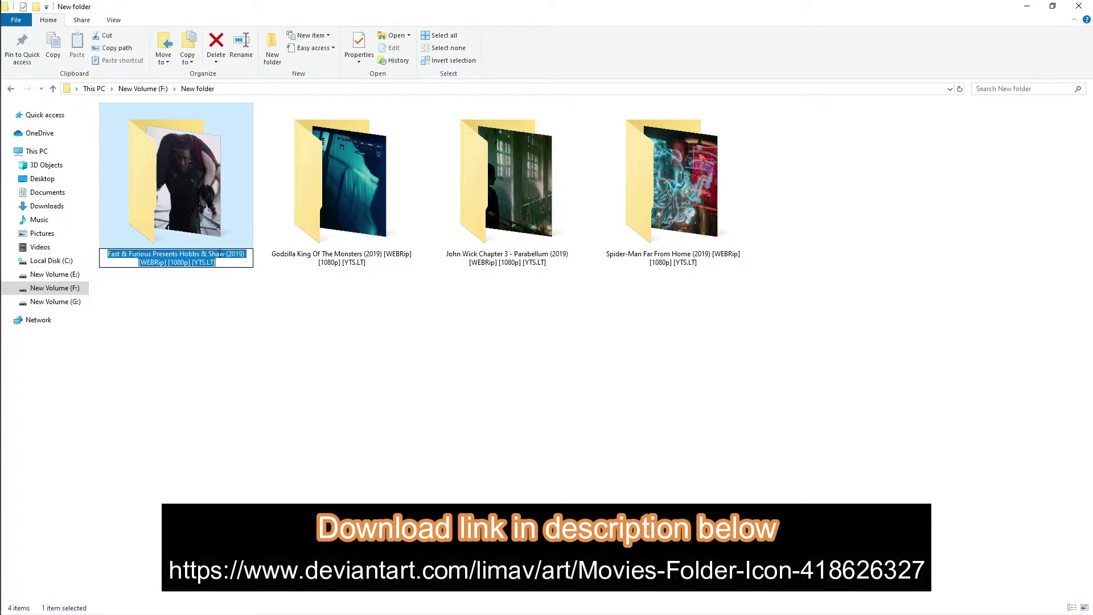
click(108, 255)
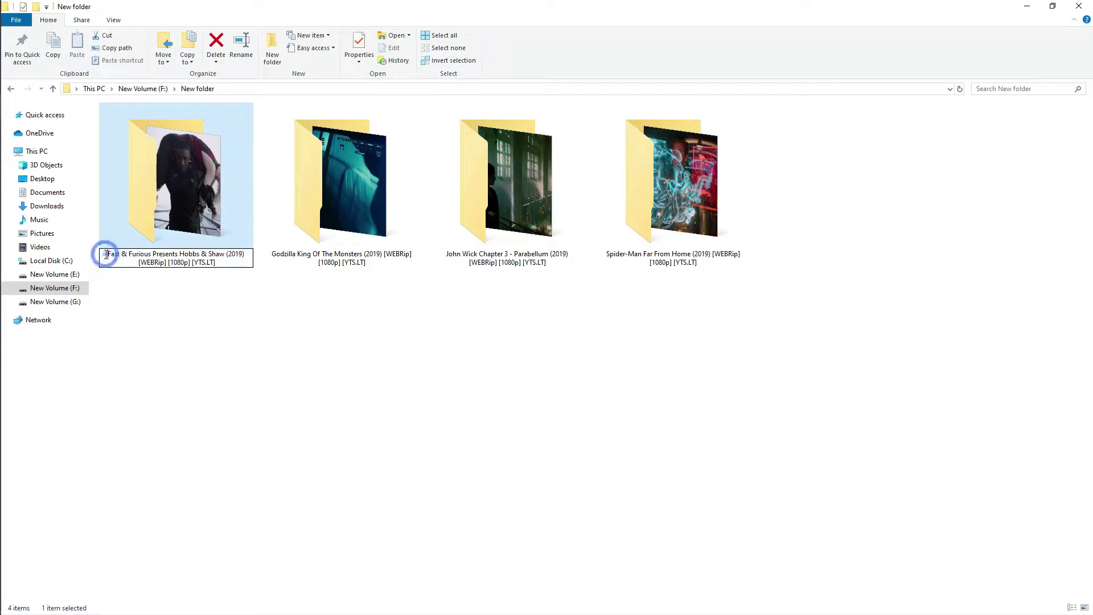
drag(107, 254, 222, 255)
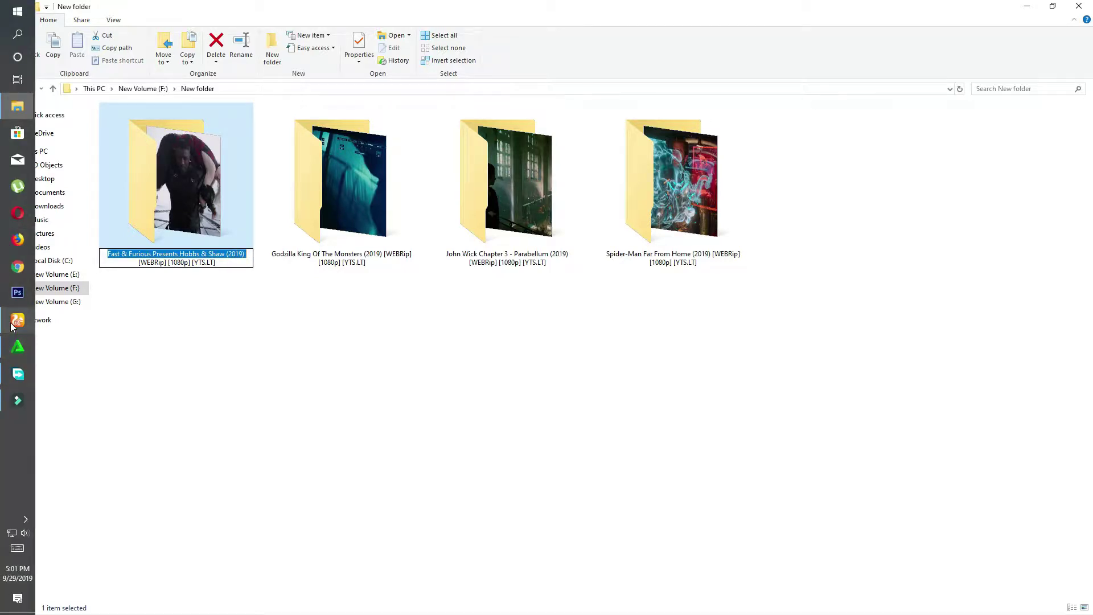
- Switch back to UC Browser, search DeviantArt for "Fast & Furious Presents Hobbs & Shaw (2019)" and look through the results
click(17, 320)
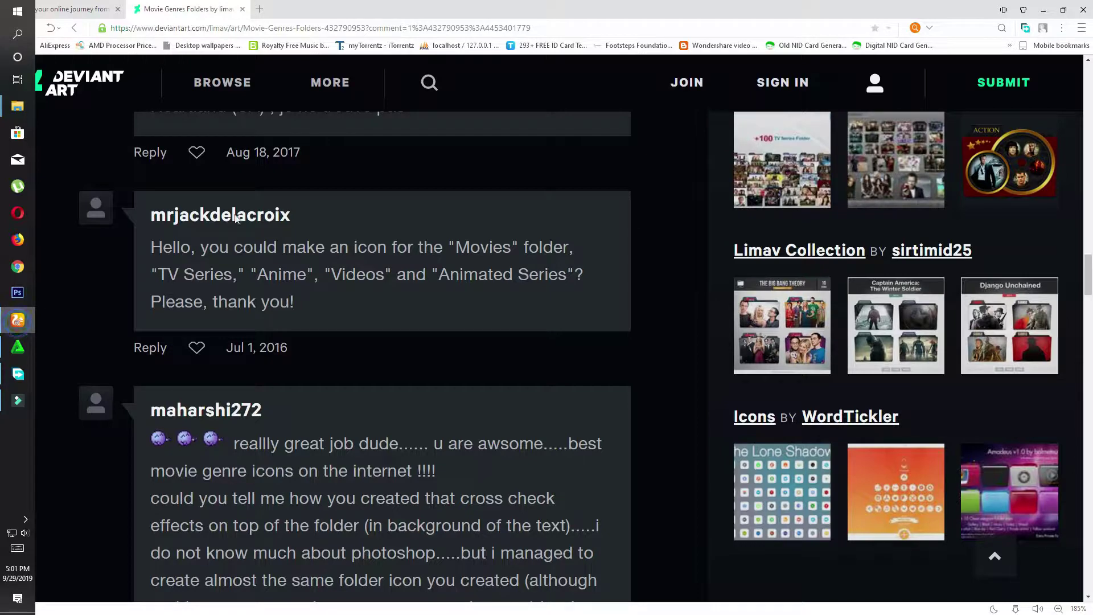
click(430, 85)
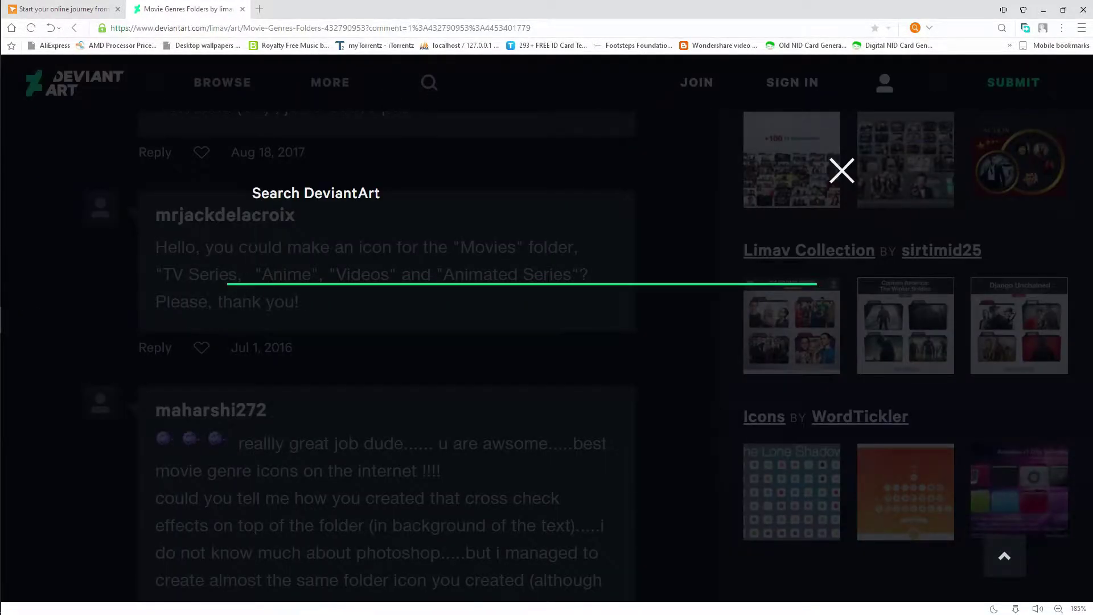
text(Hobbs & Shaw (2019))
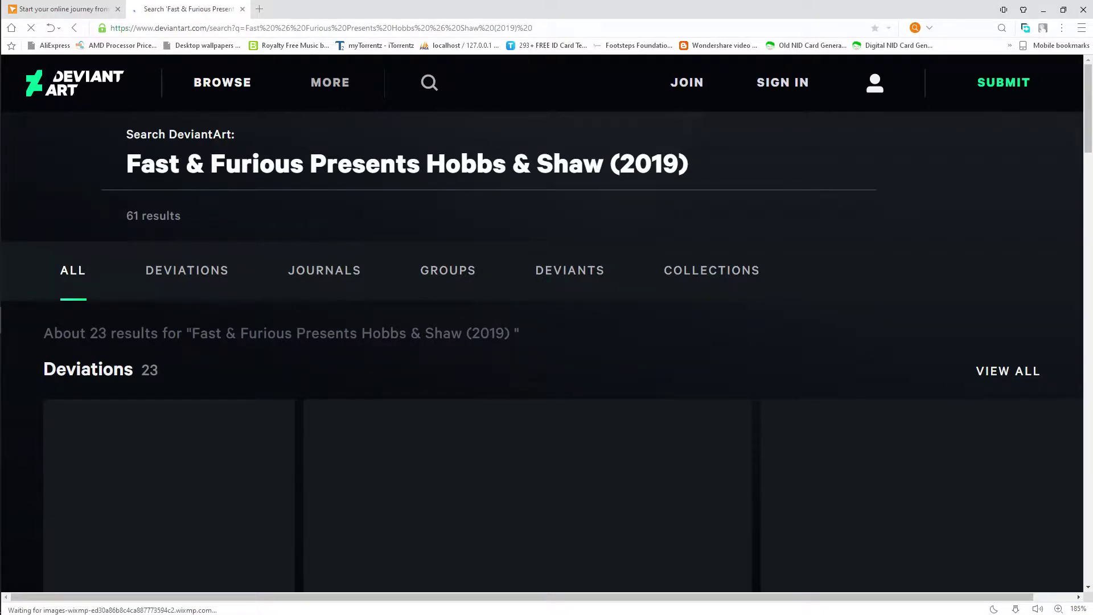
scroll(501, 273, down, 5)
scroll(500, 272, up, 4)
scroll(502, 273, down, 3)
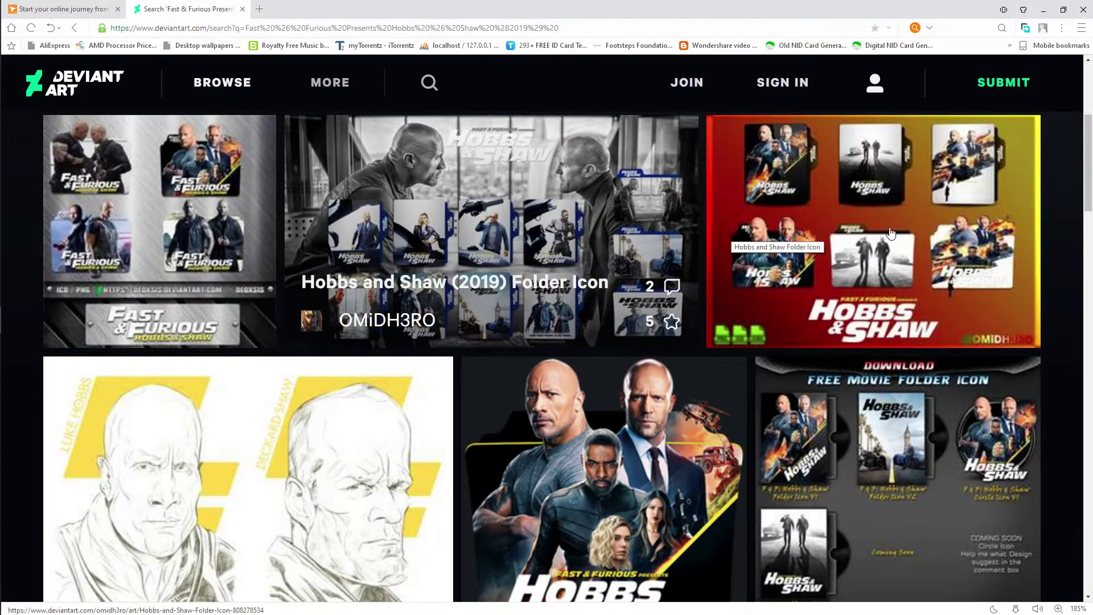
scroll(1, 188, down, 8)
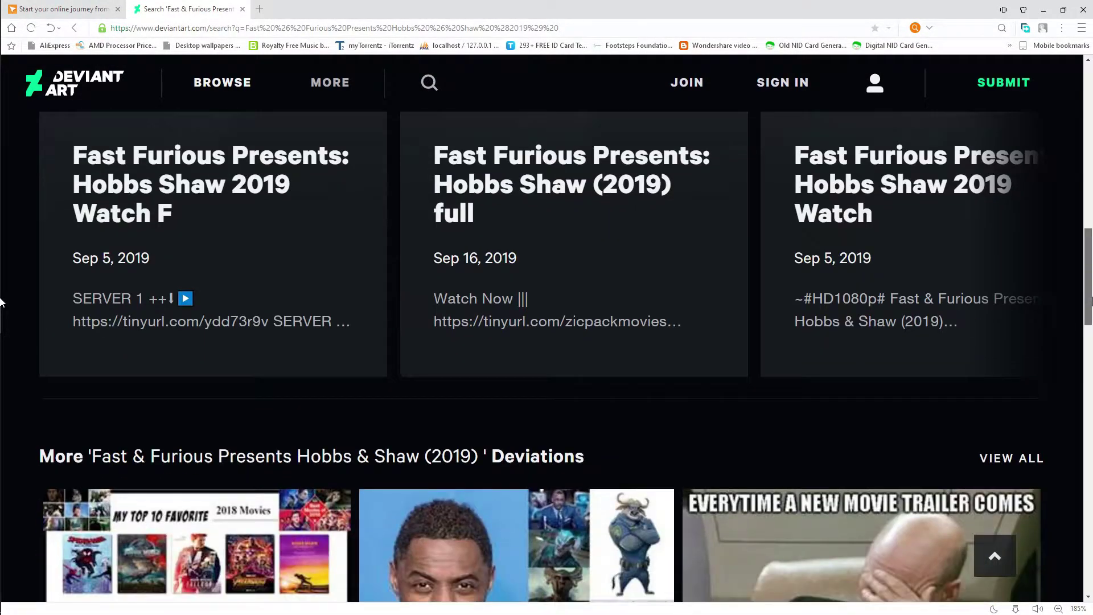
- Open the "Hobbs and Shaw (2019) Folder Icon" result by OMiDH3RO and look over its page down to the download option
drag(1092, 302, 1092, 188)
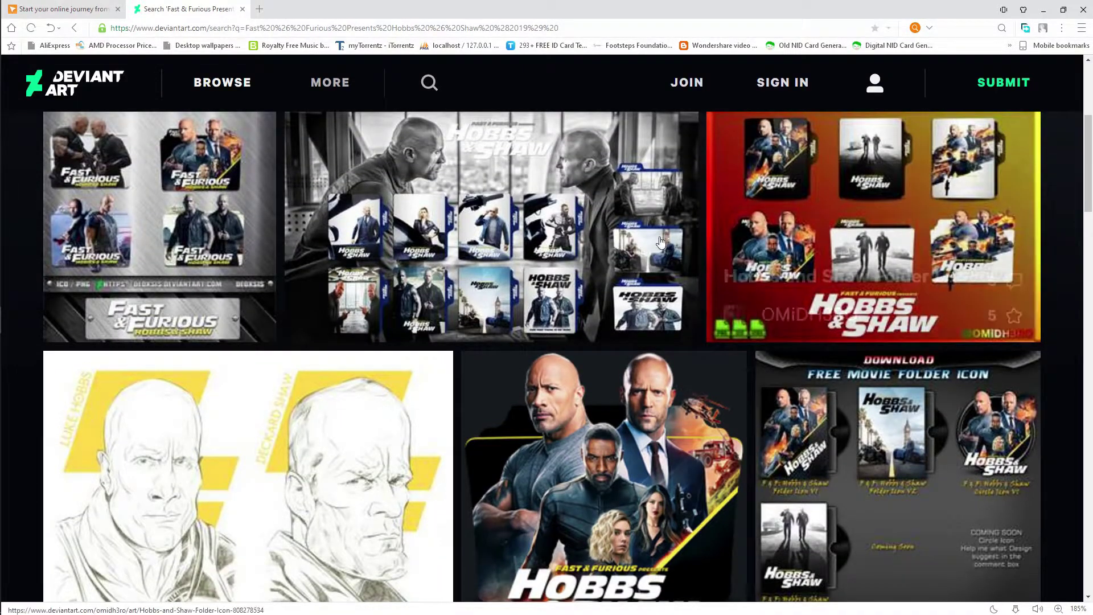
click(530, 253)
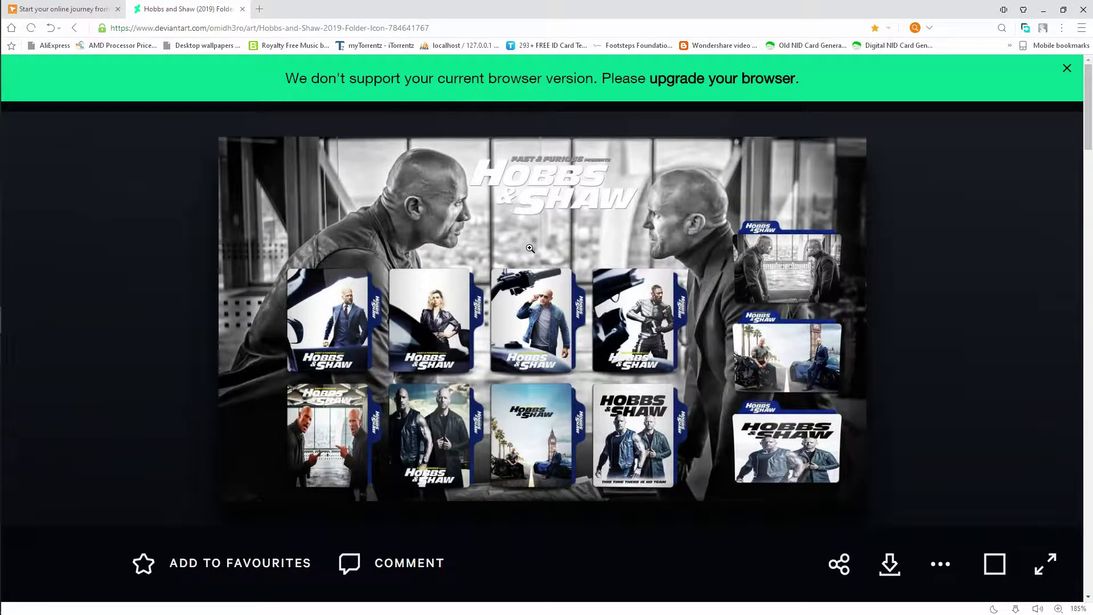
scroll(531, 249, down, 3)
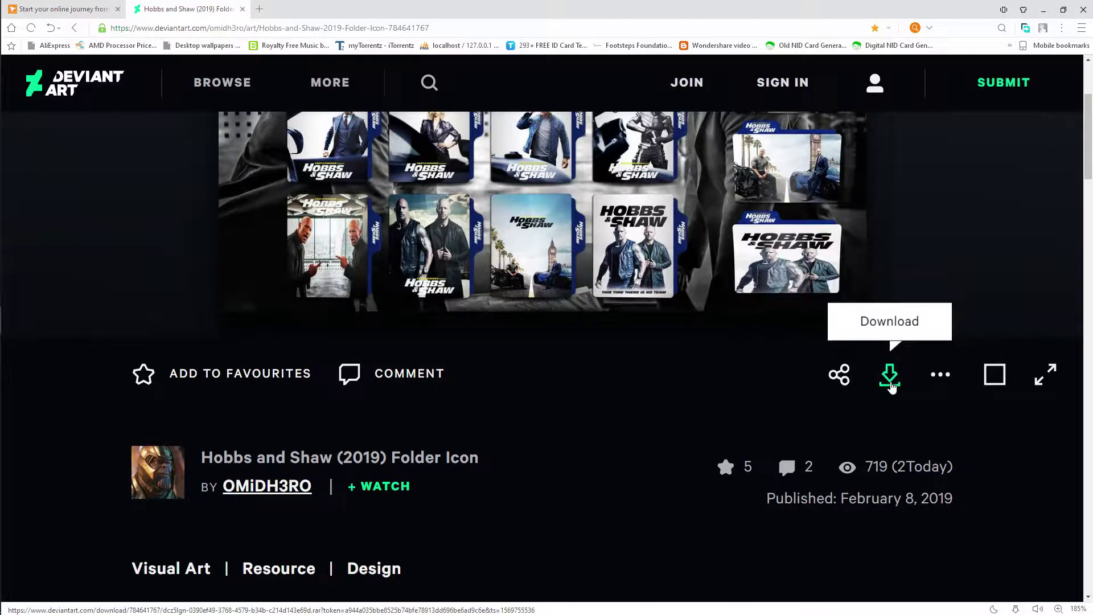
click(891, 380)
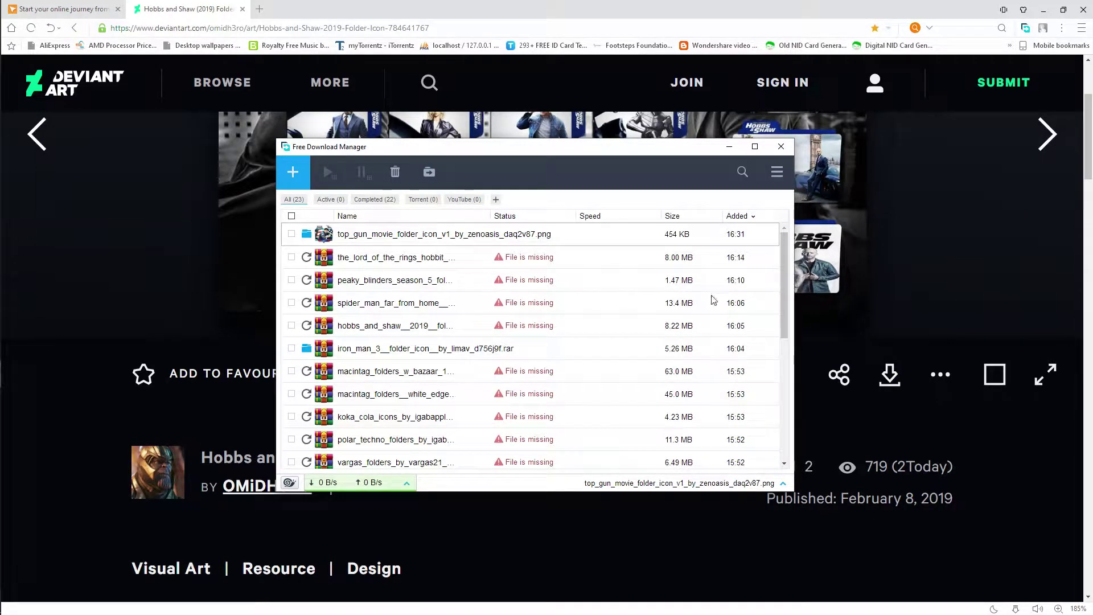
click(888, 376)
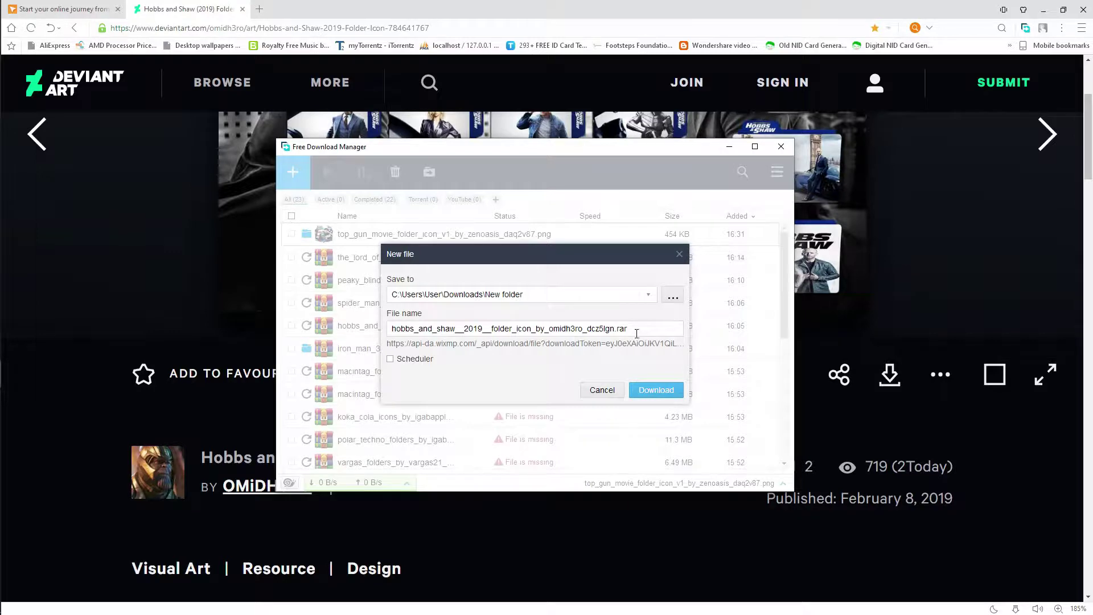
drag(634, 331, 621, 332)
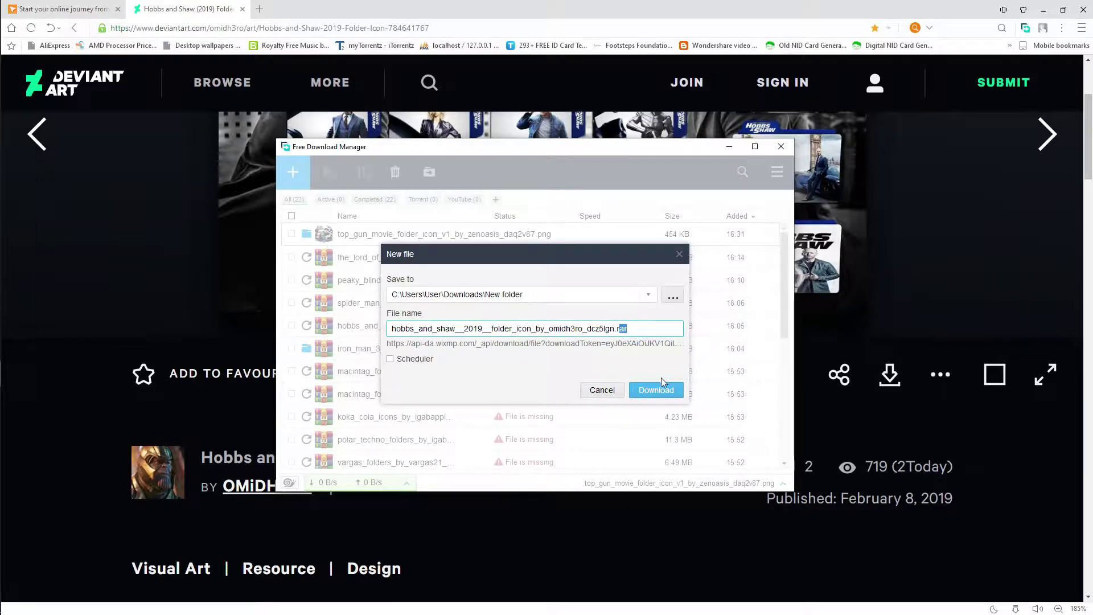
click(679, 254)
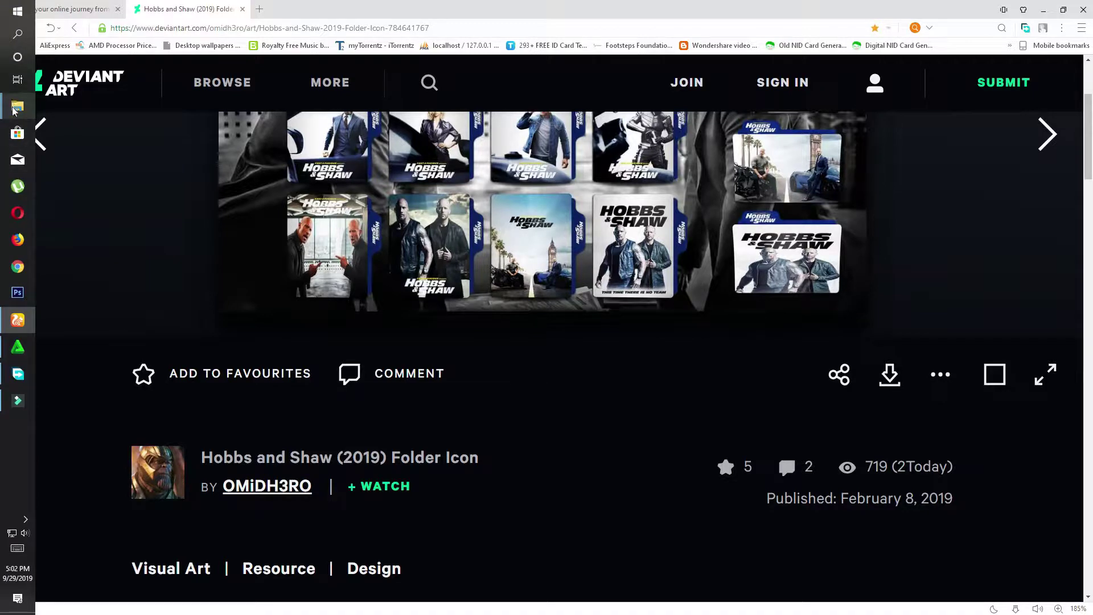
mouse_move(15, 112)
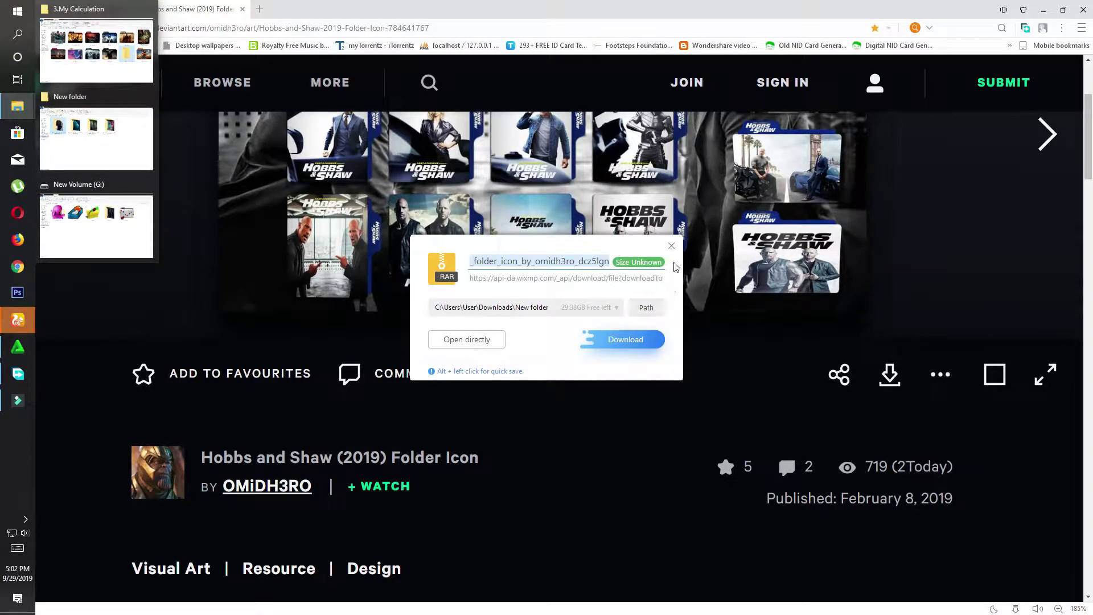
click(672, 246)
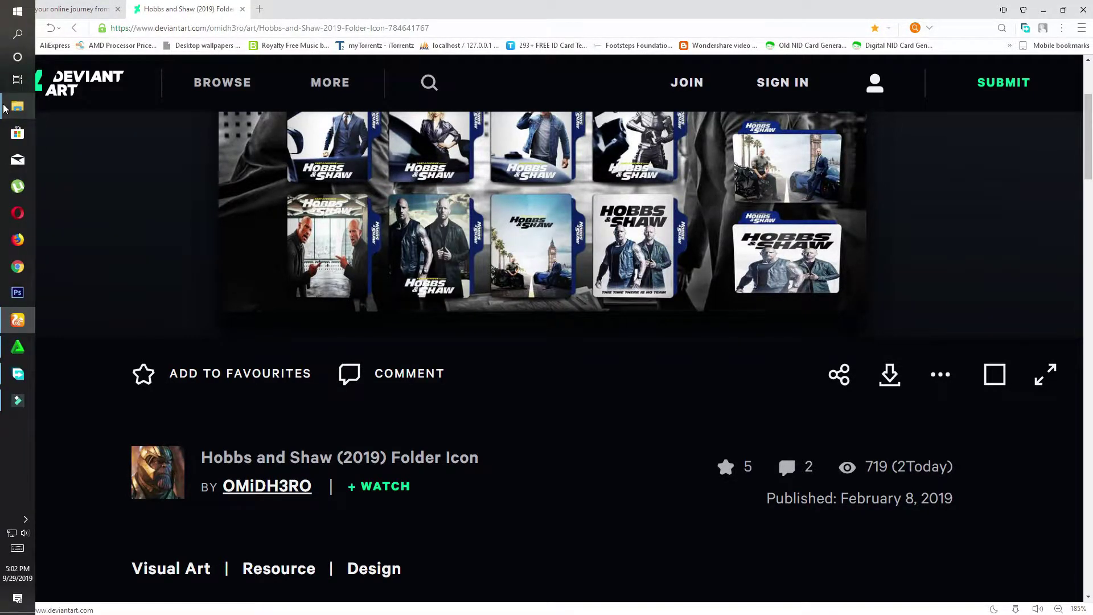
- Switch to the New folder window in File Explorer and open hobbs_and_shaw__2019__folder_icon_by_omidh3ro_dcz5lgn inside Downloads\New folder
mouse_move(17, 106)
click(85, 154)
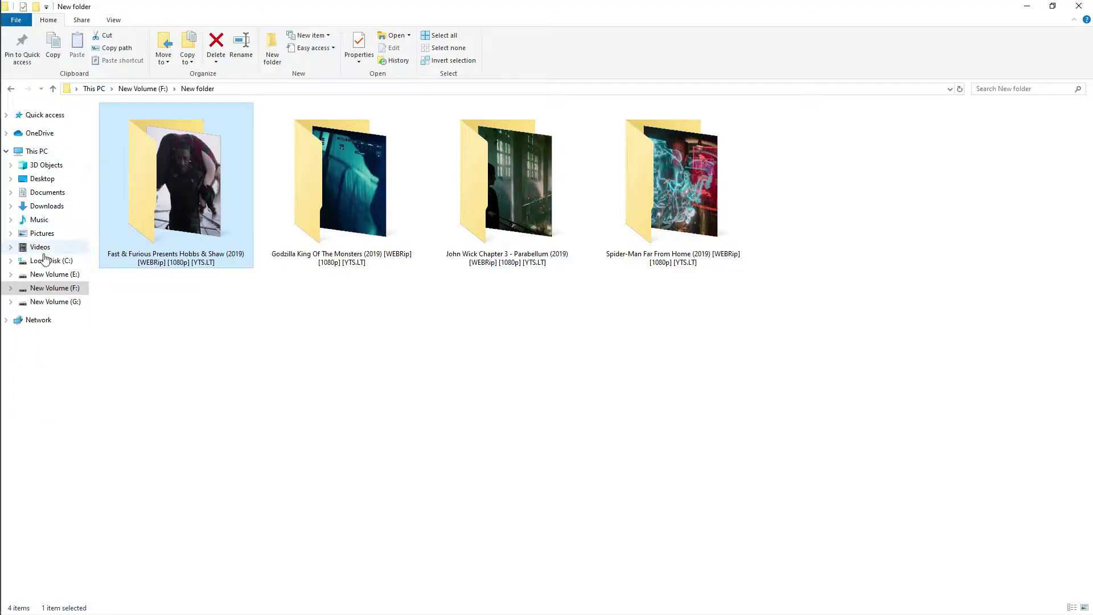
click(48, 206)
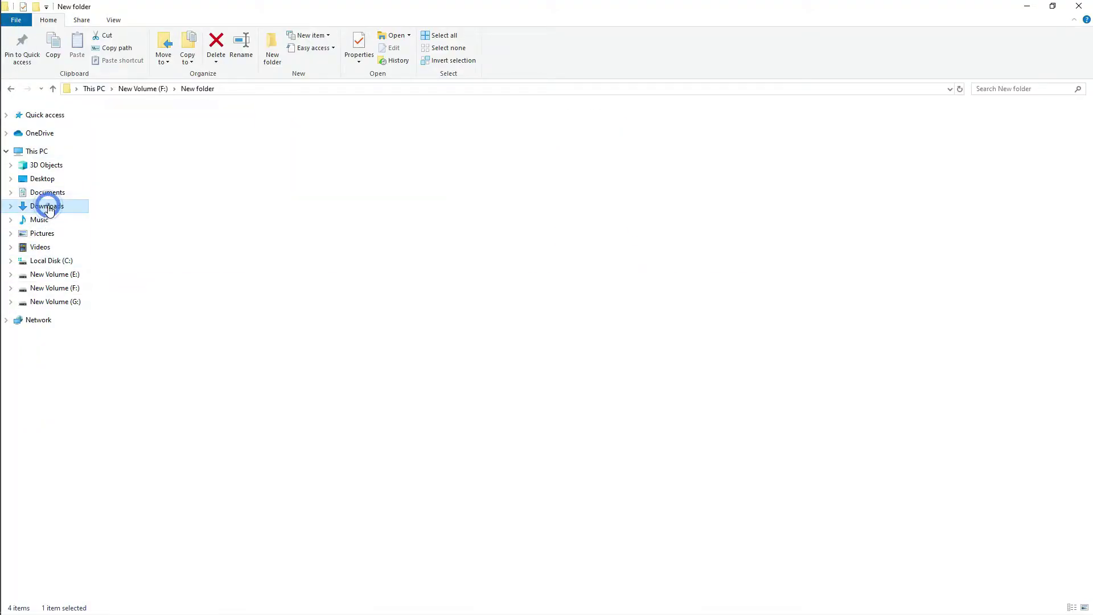
double_click(140, 174)
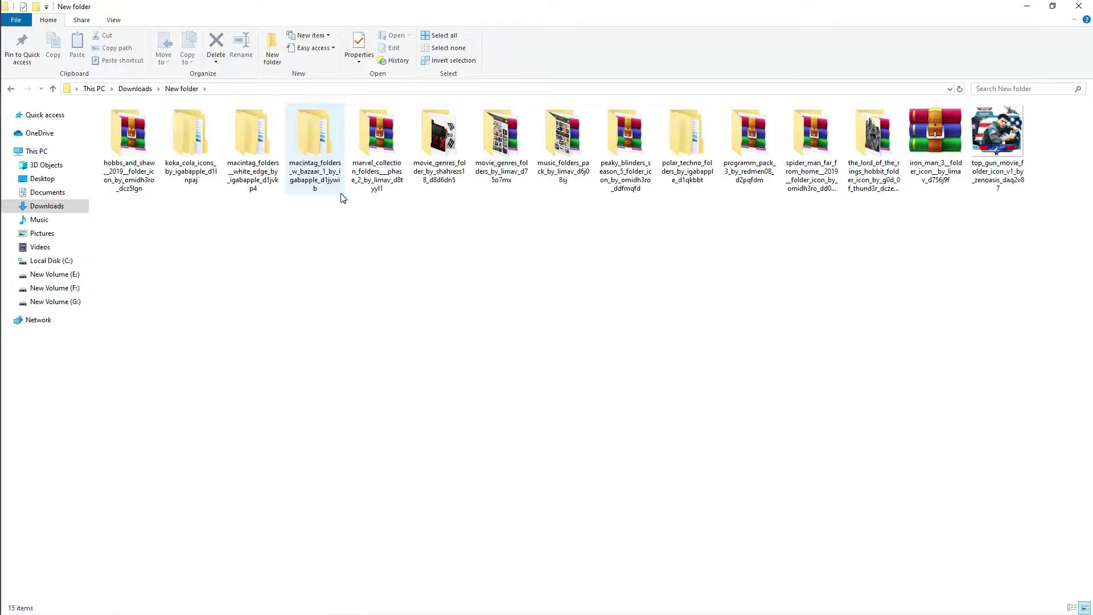
double_click(117, 149)
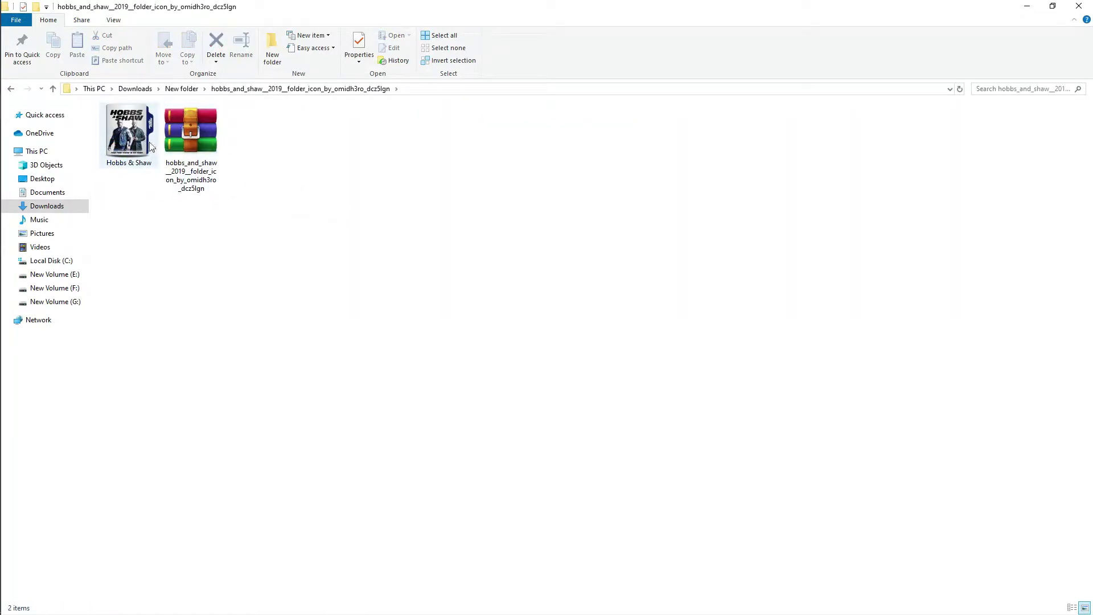
- Delete the existing Hobbs & Shaw folder and extract the icon archive into the current folder
click(127, 142)
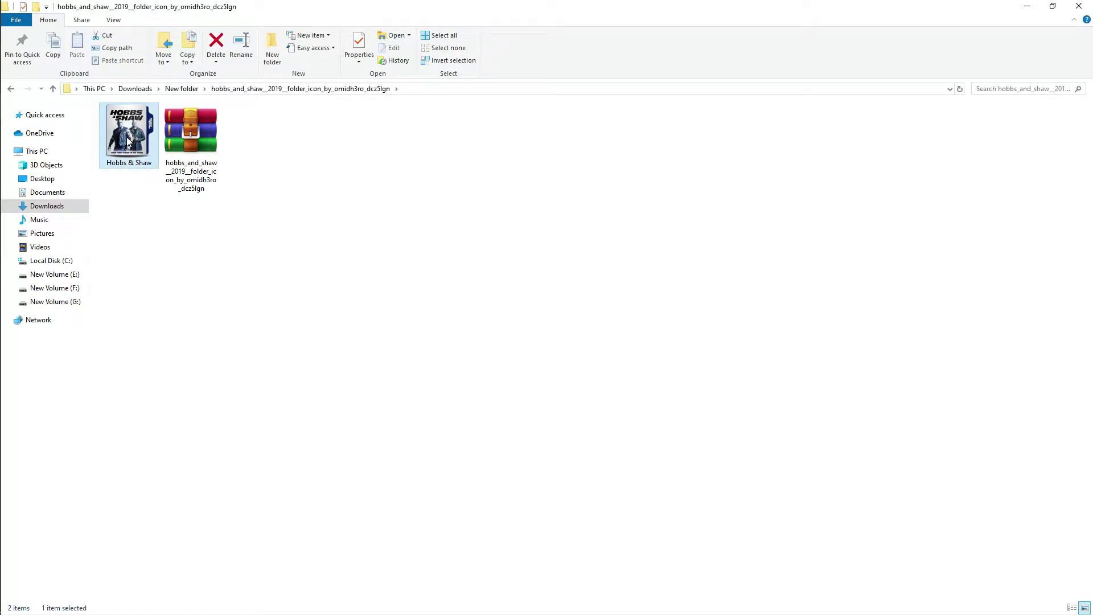
key(Delete)
right_click(126, 137)
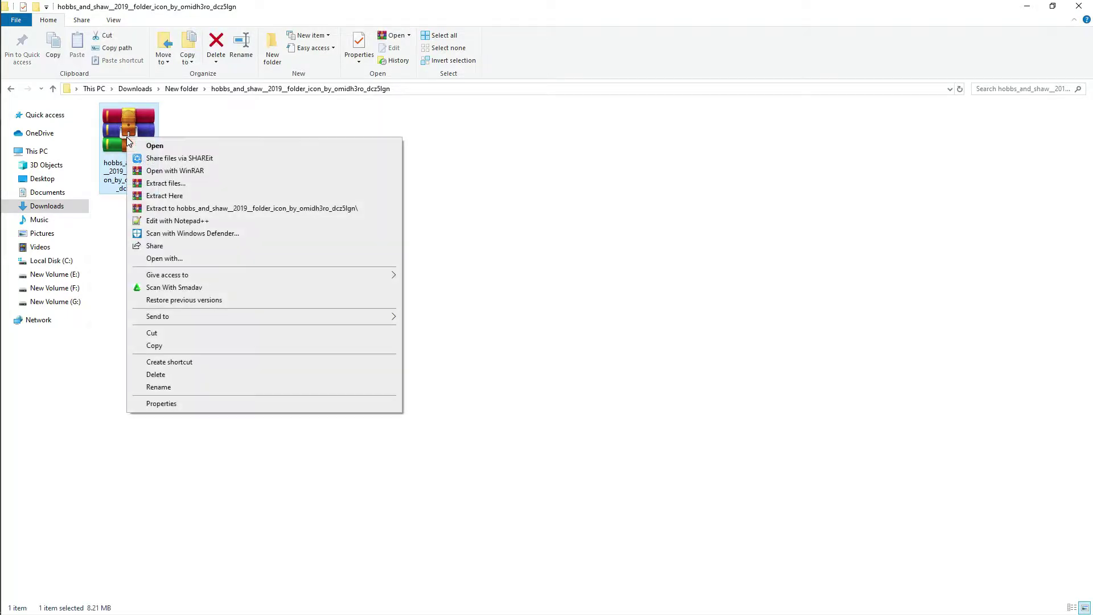
click(163, 197)
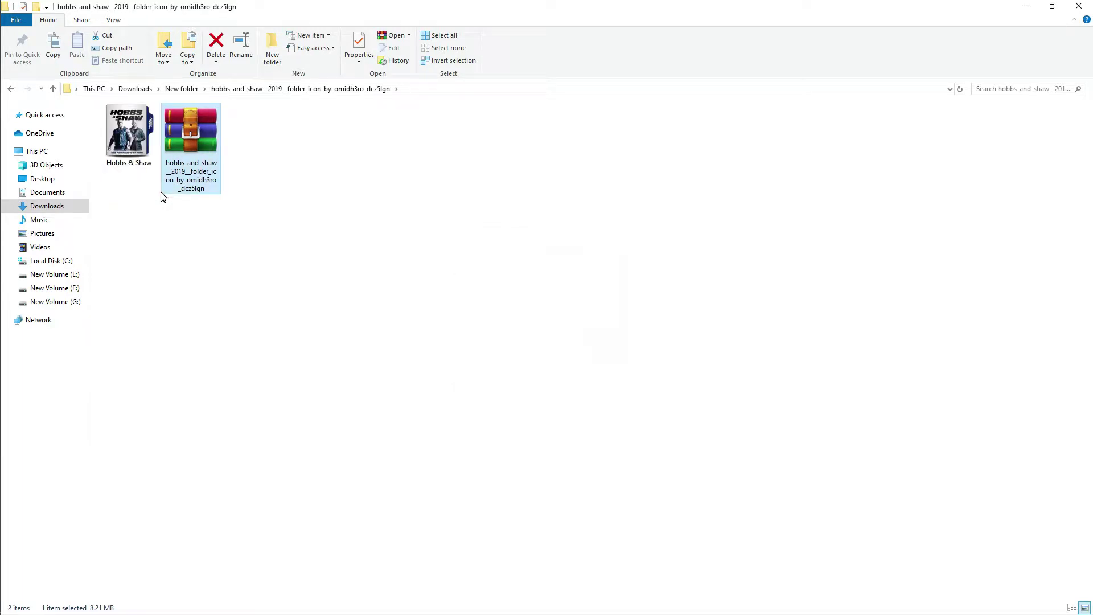
- Open the PNG folder inside the extracted Hobbs & Shaw folder and preview the Hobbs & Shaw 1 image
double_click(125, 142)
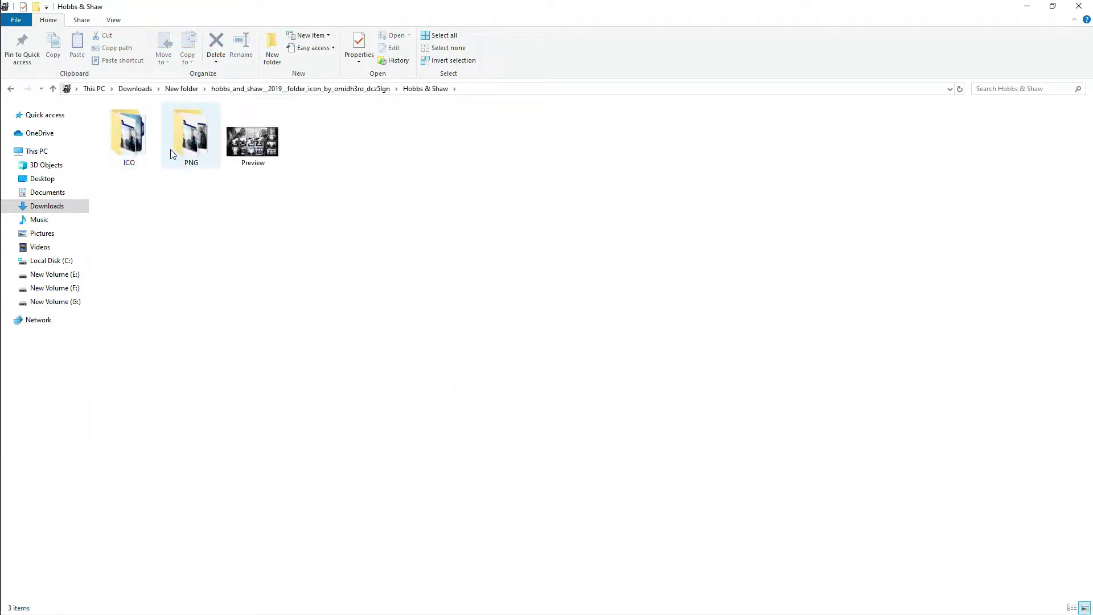
double_click(192, 148)
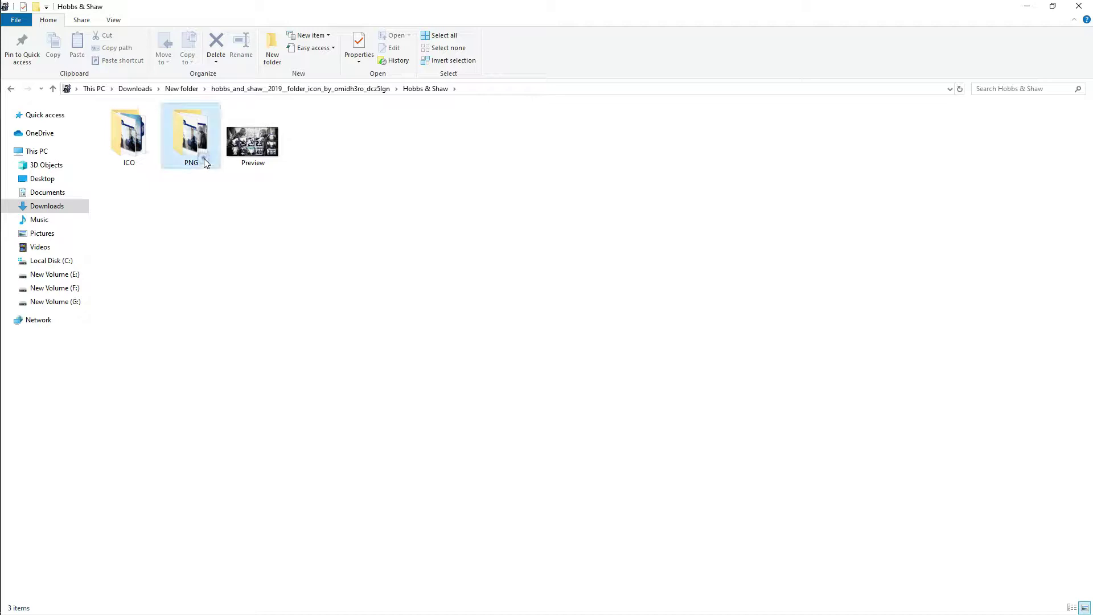
double_click(131, 153)
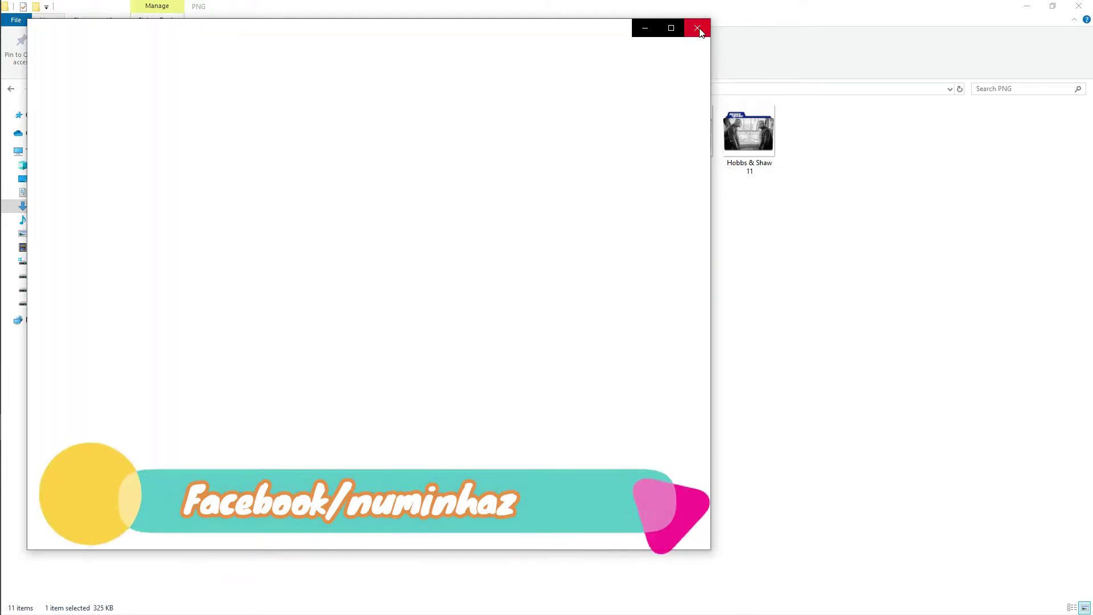
click(698, 29)
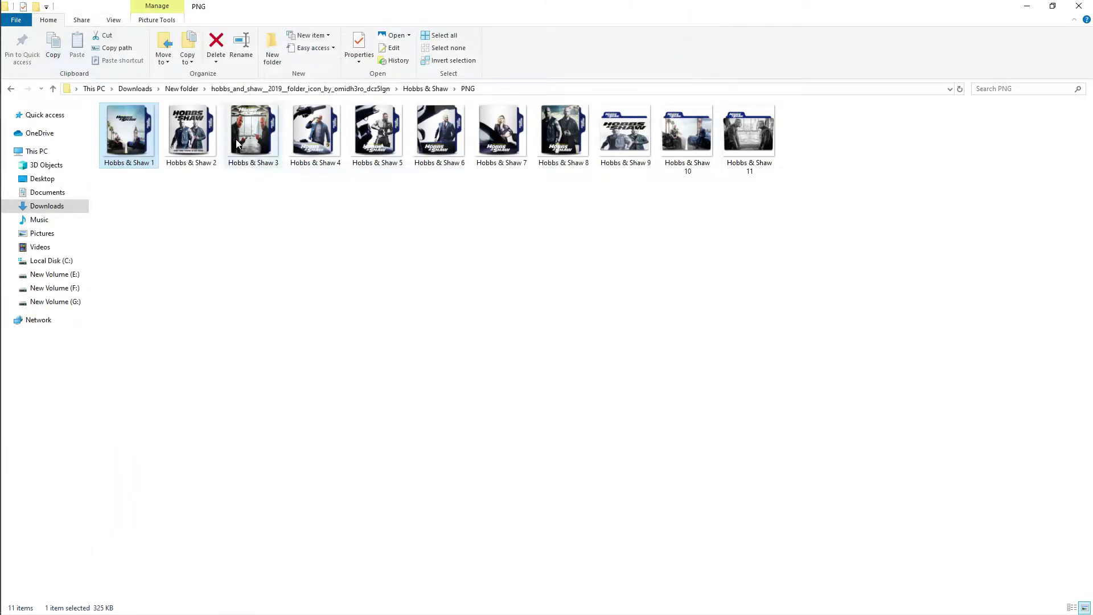
- Go to the ICO folder of the Hobbs & Shaw set and show its files as extra large icons
click(52, 88)
double_click(140, 160)
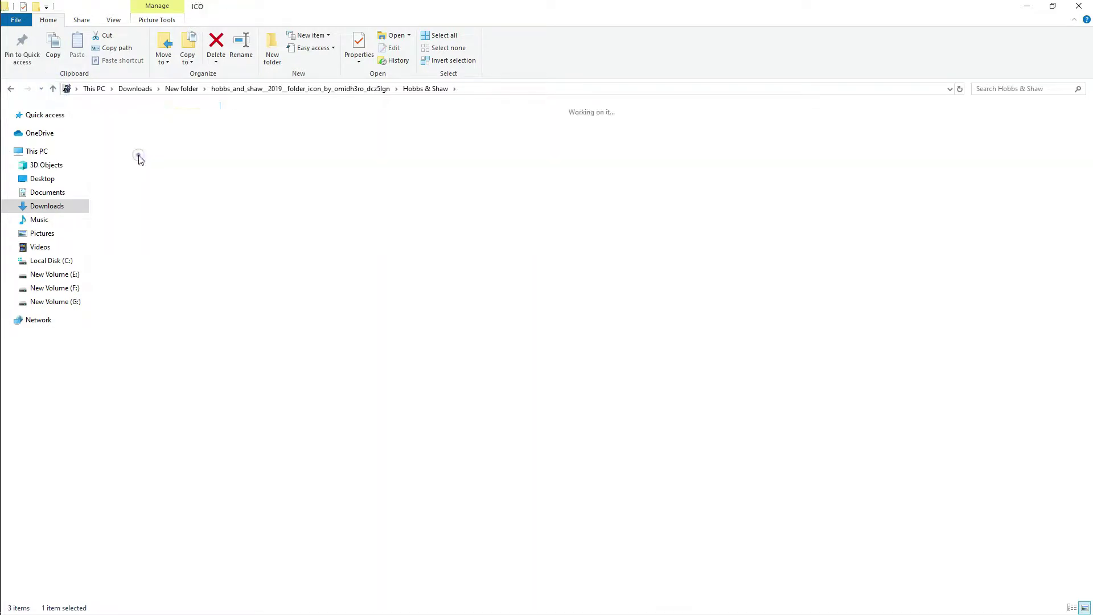
click(111, 21)
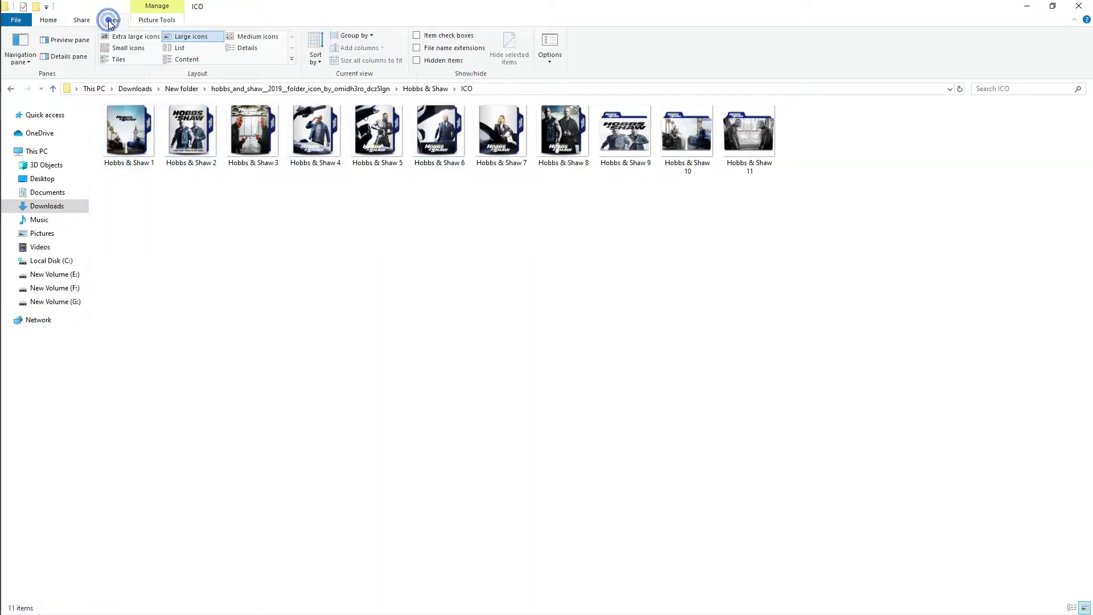
click(120, 36)
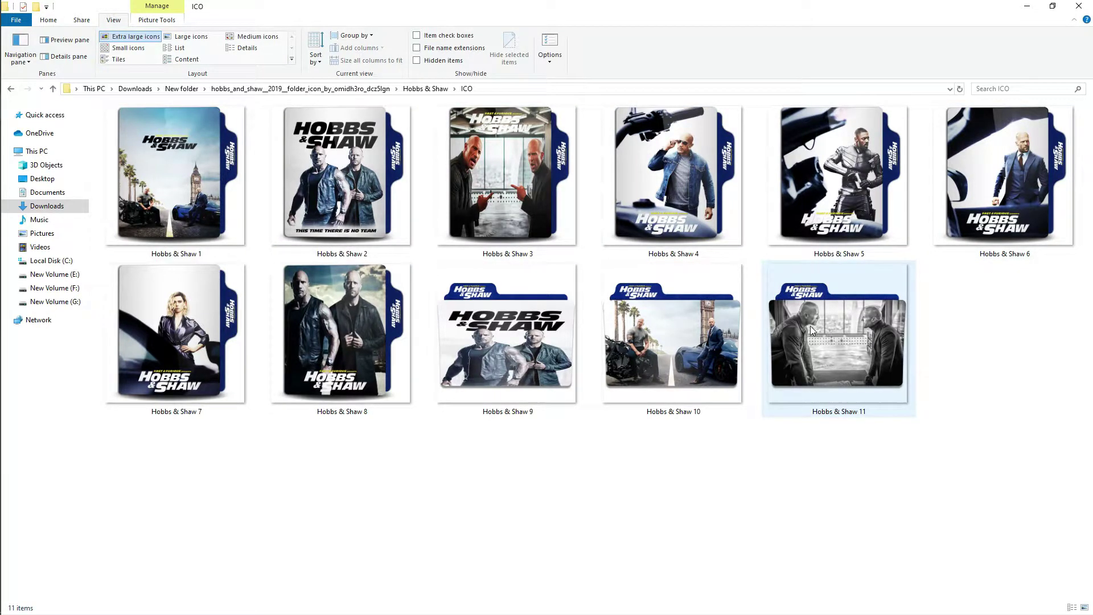
- Copy the Hobbs & Shaw 10 icon into the Fast & Furious Presents Hobbs & Shaw (2019) folder within New folder on New Volume (F:)
click(682, 335)
right_click(682, 332)
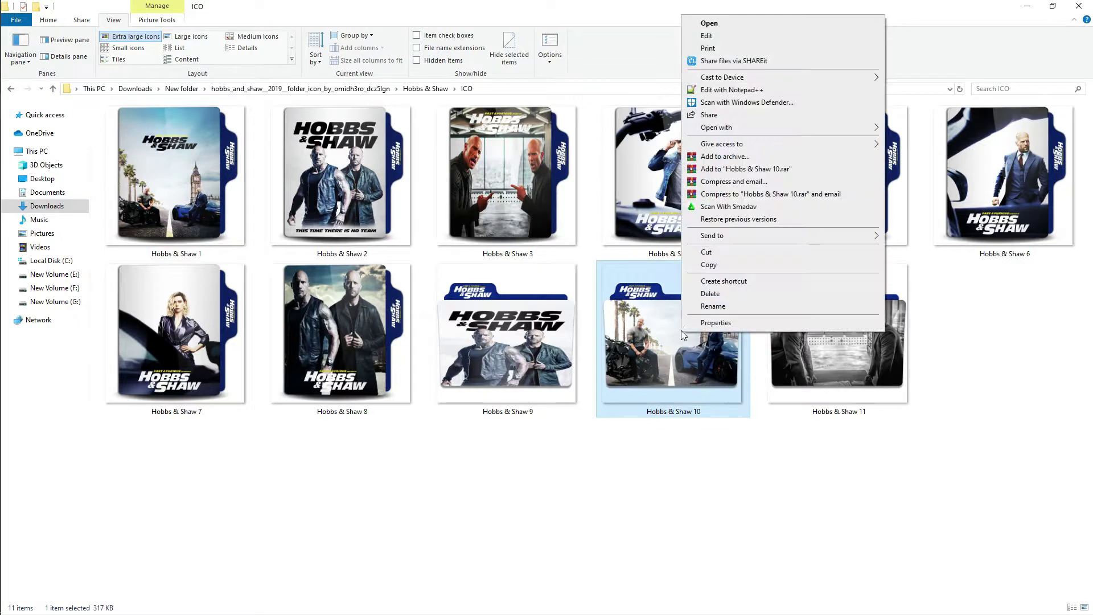
click(708, 265)
click(62, 289)
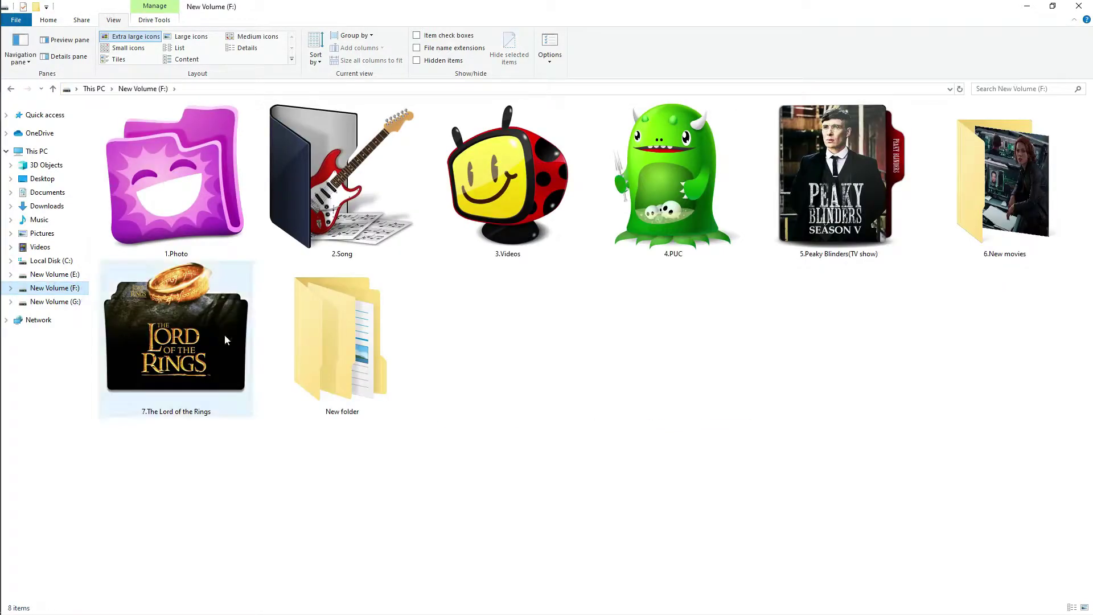
double_click(321, 347)
double_click(191, 219)
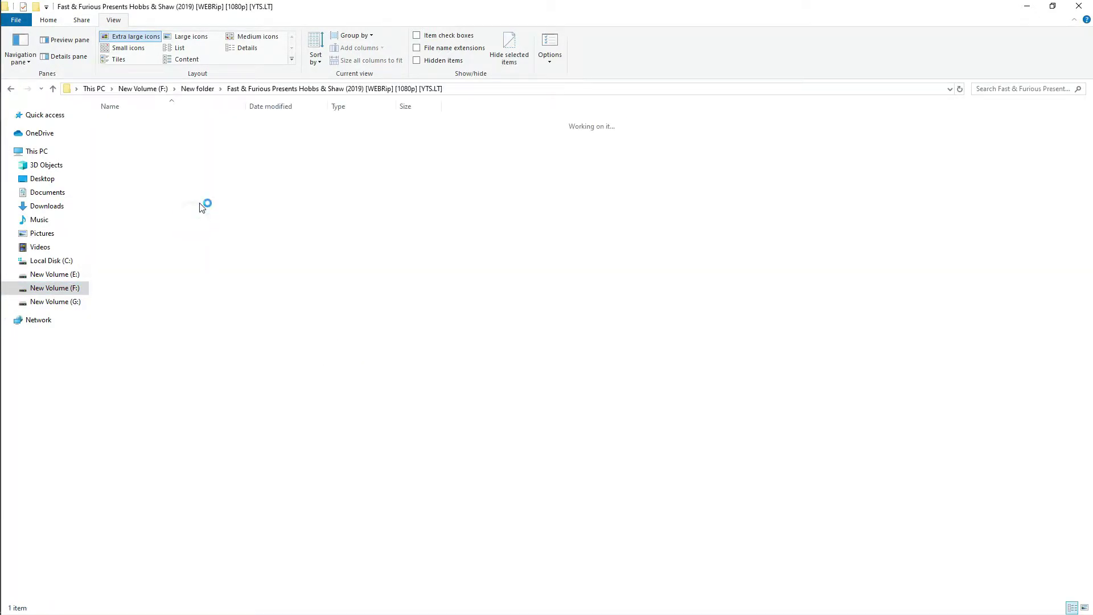
right_click(210, 157)
click(240, 235)
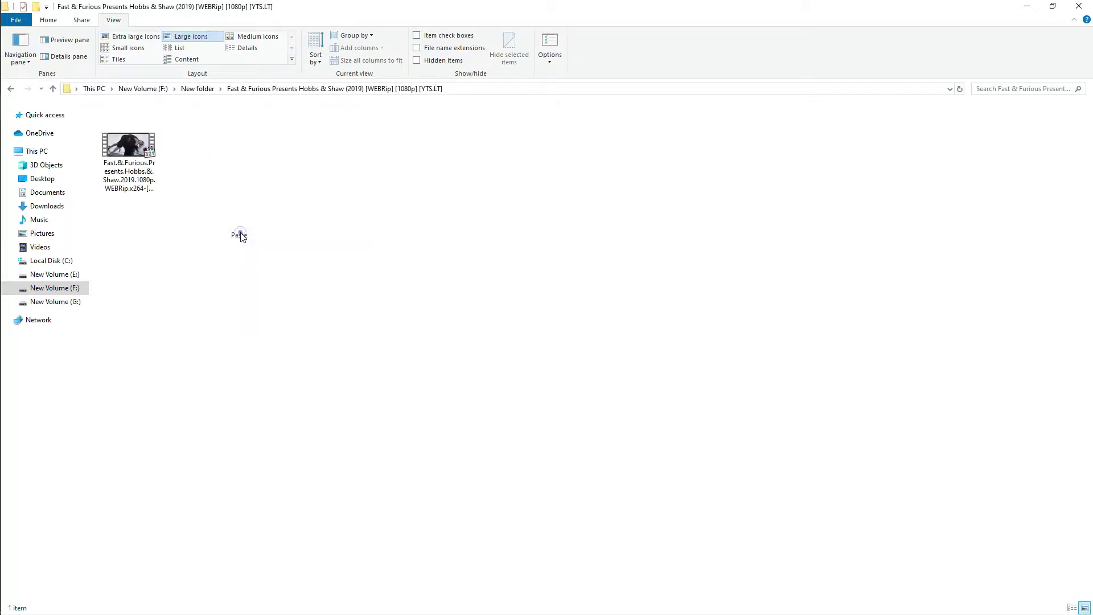
- Open the icon selection for the Fast & Furious Presents Hobbs & Shaw (2019) folder through its customization properties
click(53, 89)
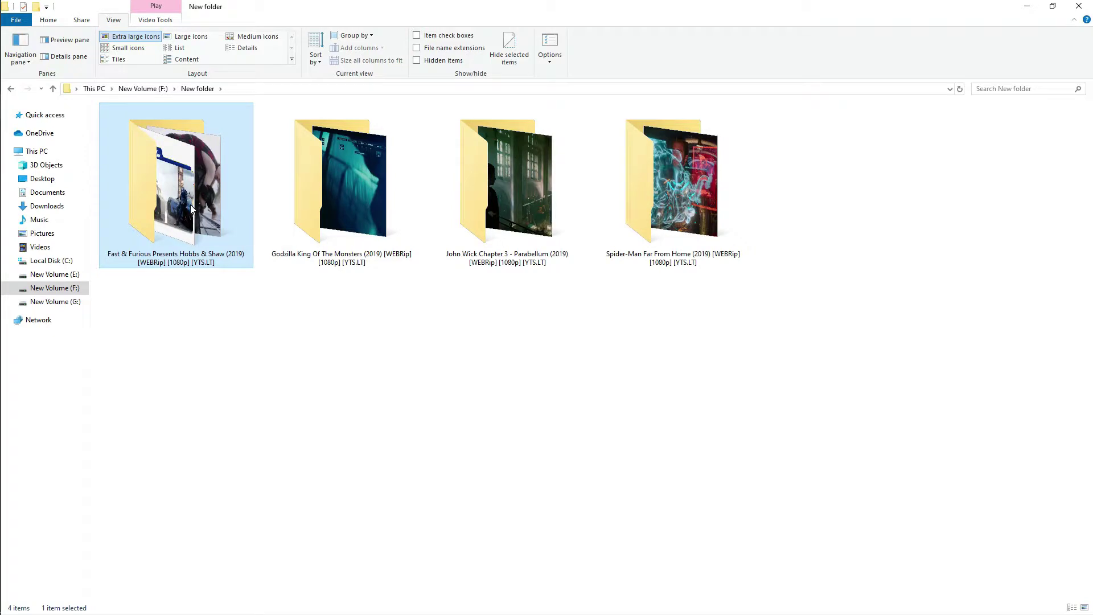
right_click(191, 206)
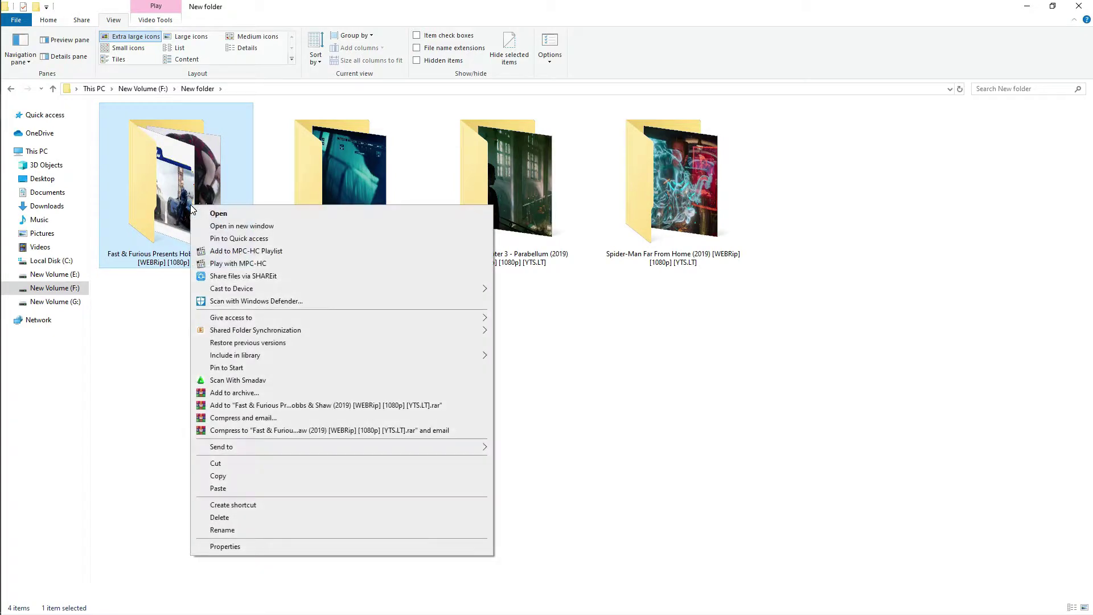
click(225, 547)
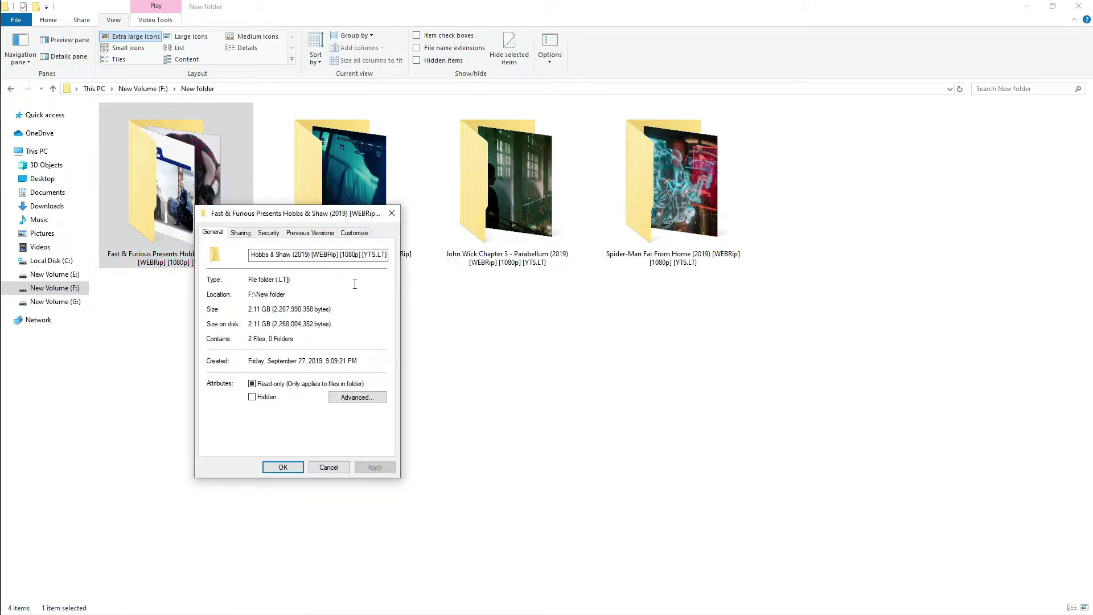
click(356, 234)
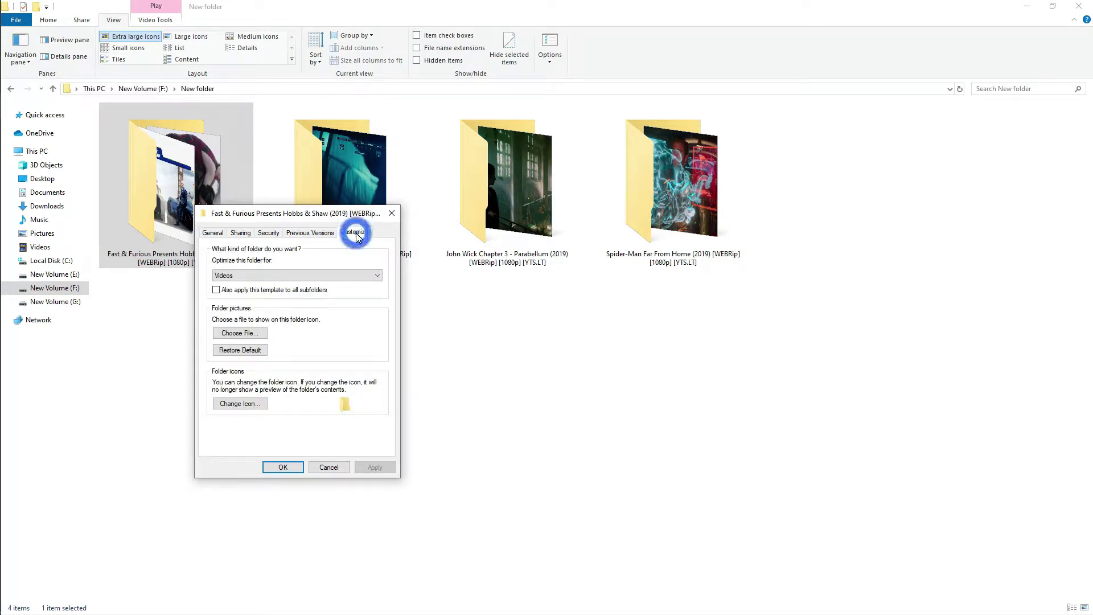
click(239, 403)
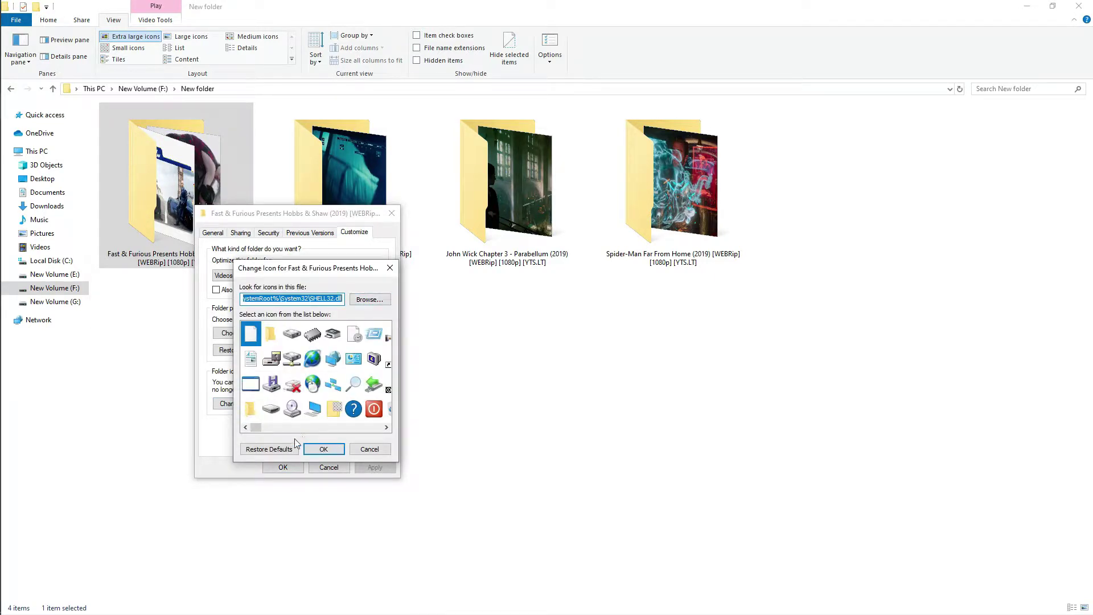
scroll(258, 431, right, 6)
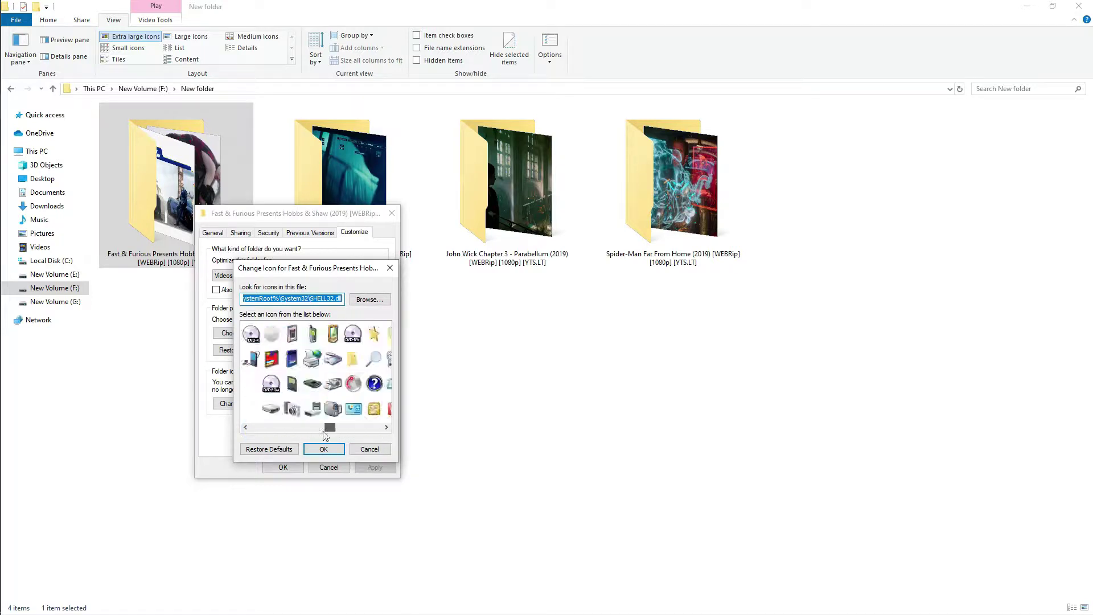
scroll(270, 439, left, 6)
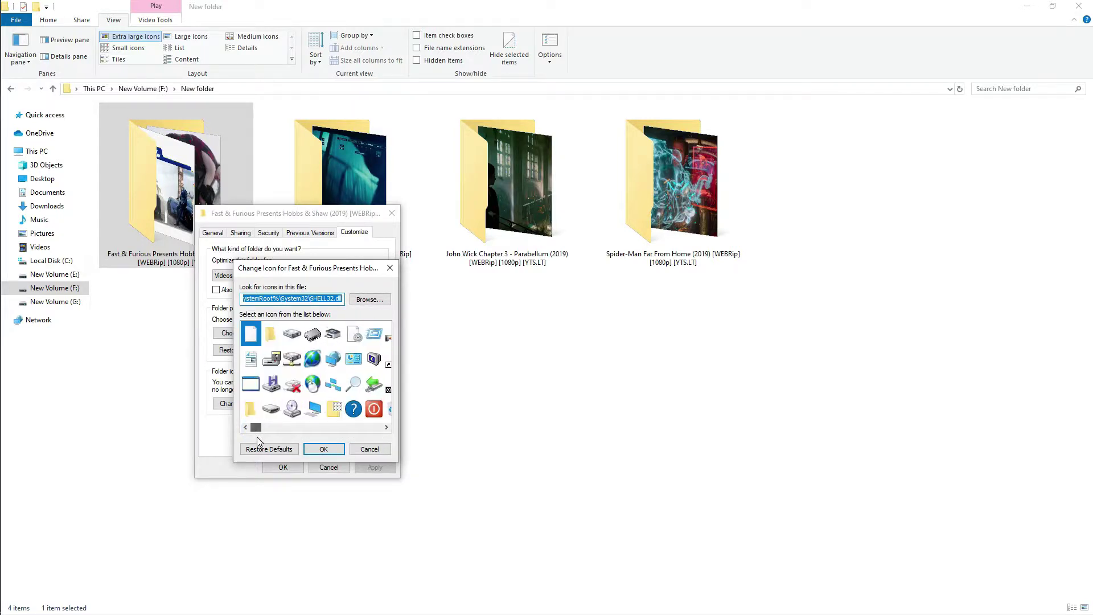
- Load the Hobbs & Shaw 10 icon file from the Fast & Furious Presents Hobbs & Shaw (2019) folder inside New folder on New Volume (F:)
click(372, 300)
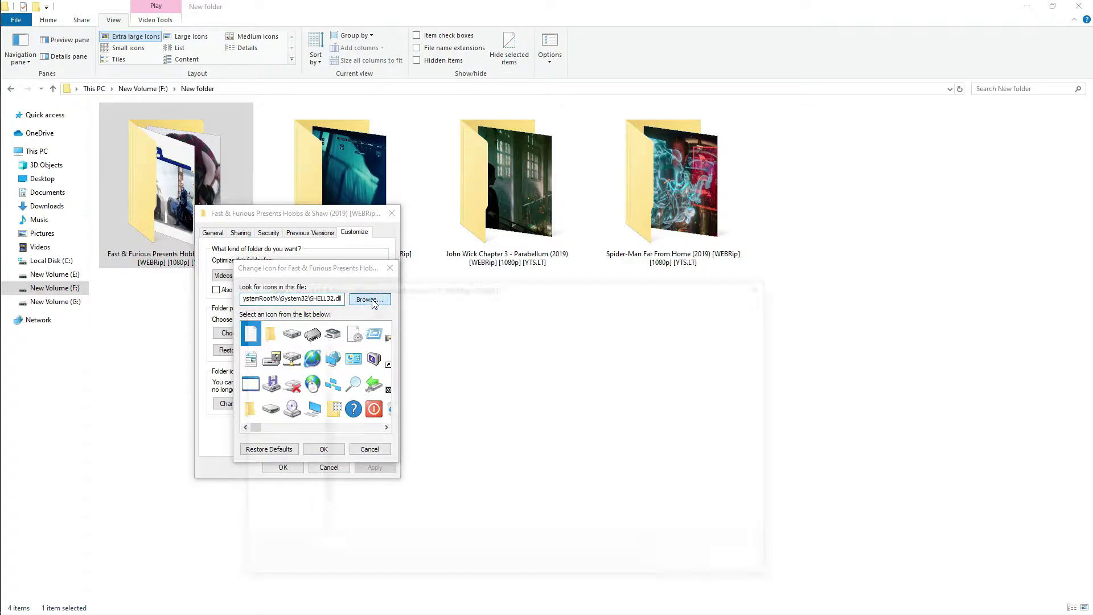
click(295, 307)
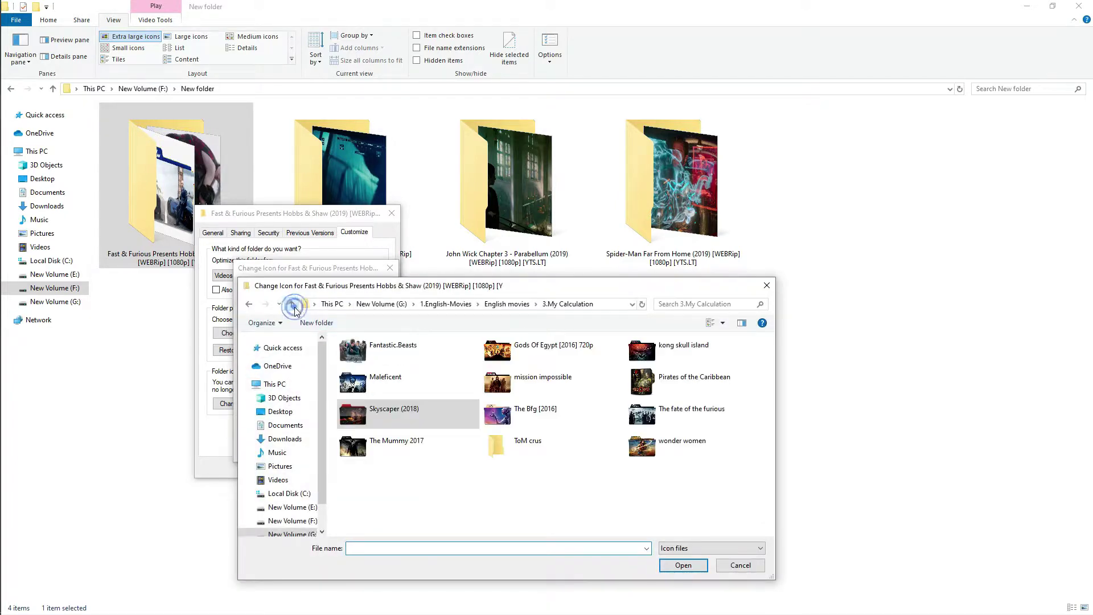
click(292, 521)
double_click(548, 413)
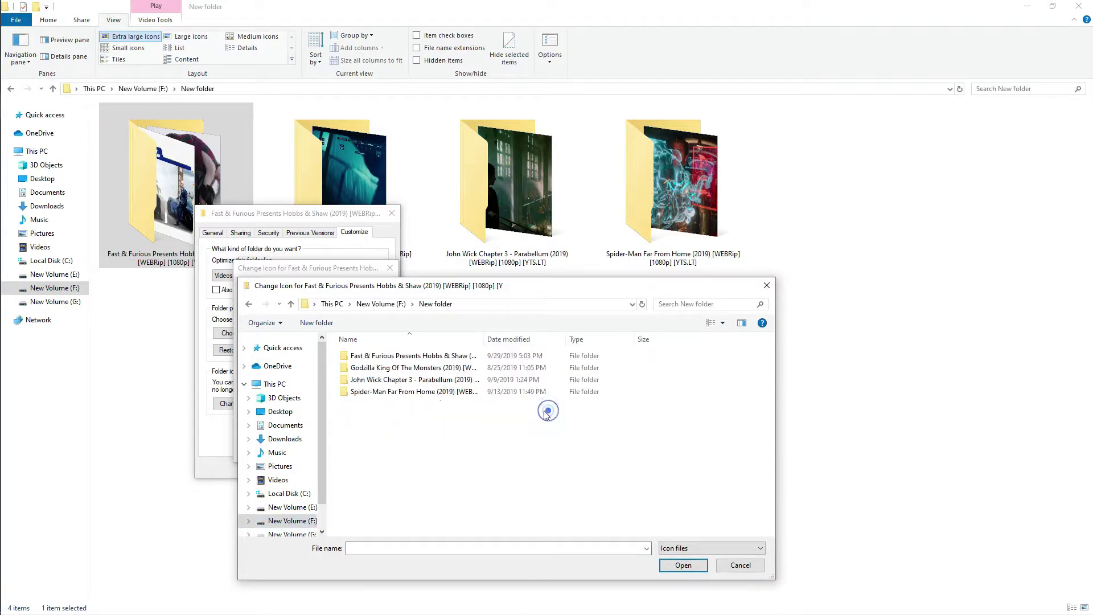
double_click(392, 356)
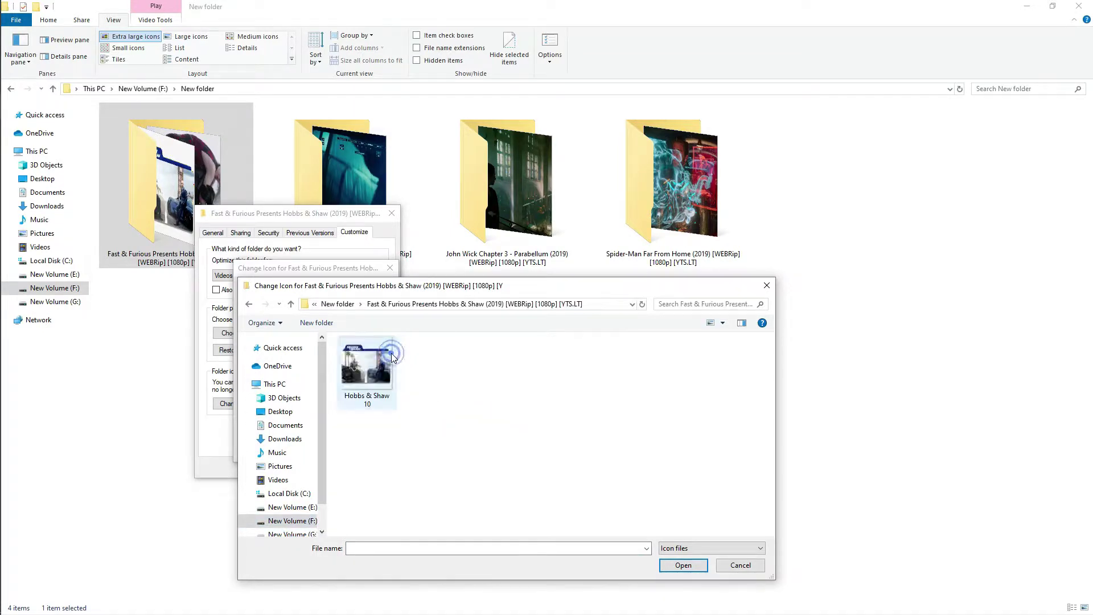
click(373, 367)
click(683, 565)
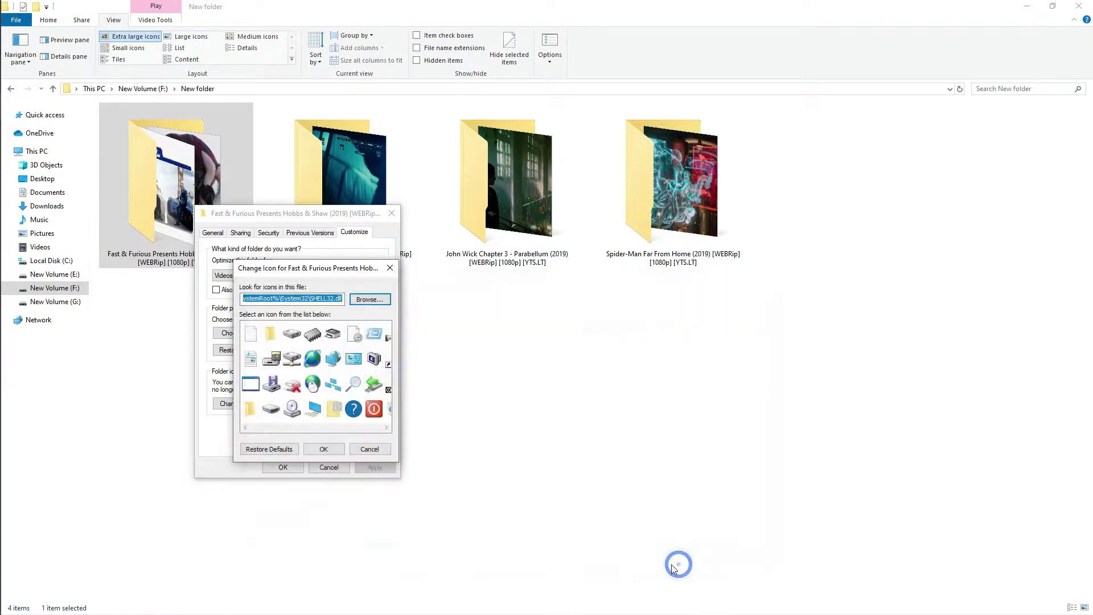
- Apply the chosen icon to the Hobbs & Shaw movie folder and refresh the folder view
click(324, 450)
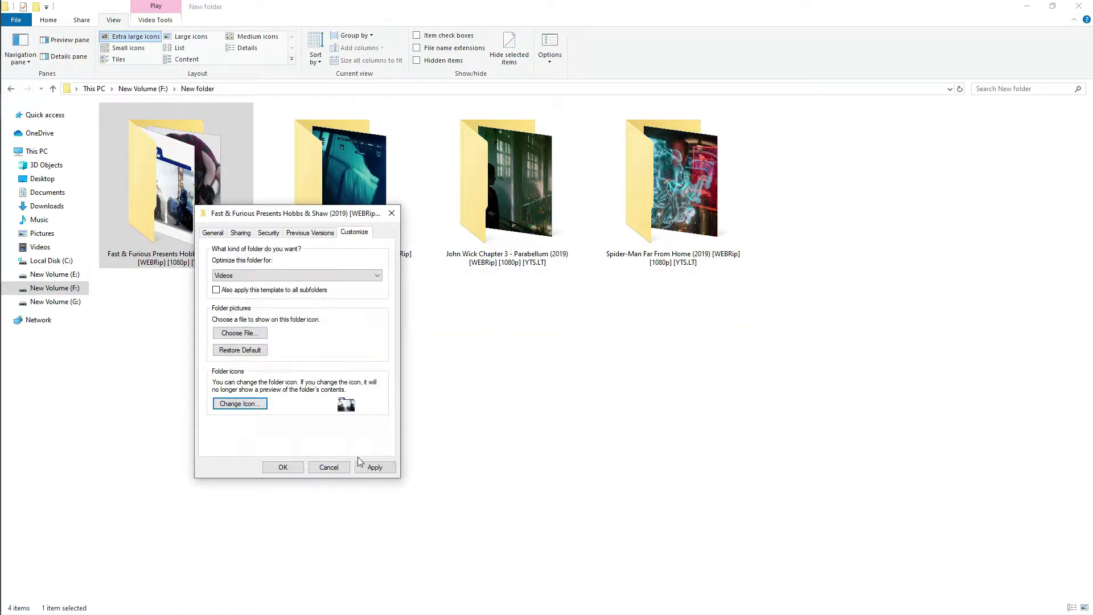
click(372, 469)
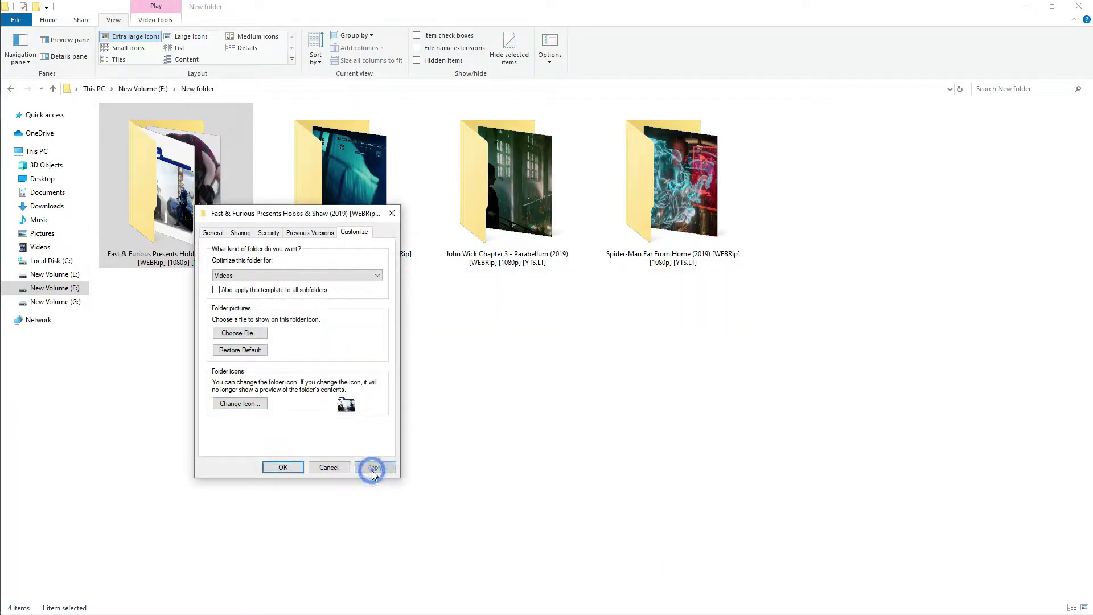
click(283, 468)
right_click(238, 331)
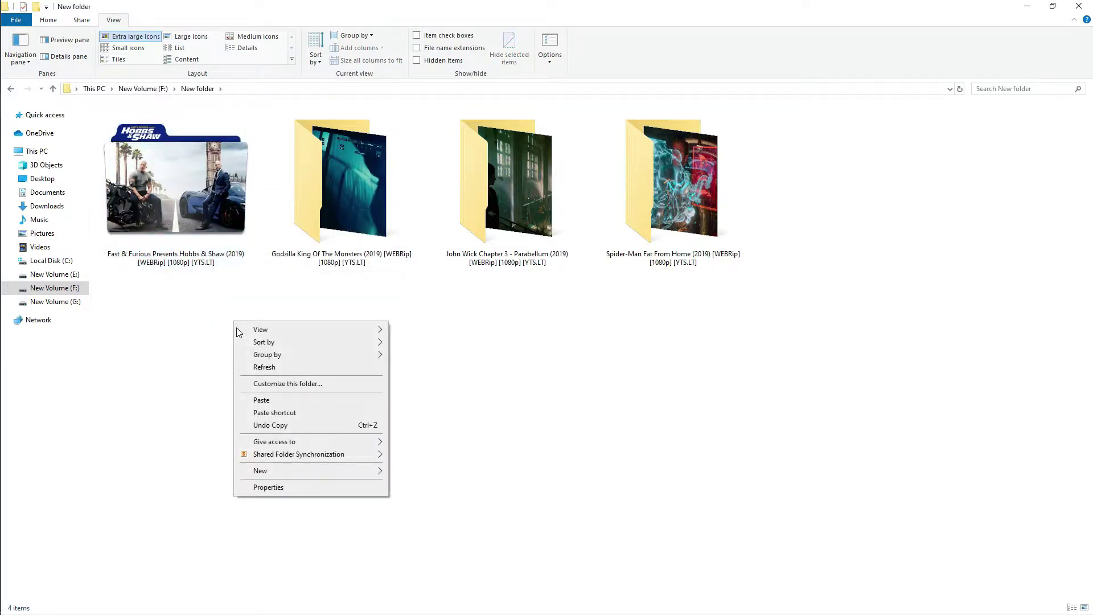
click(268, 368)
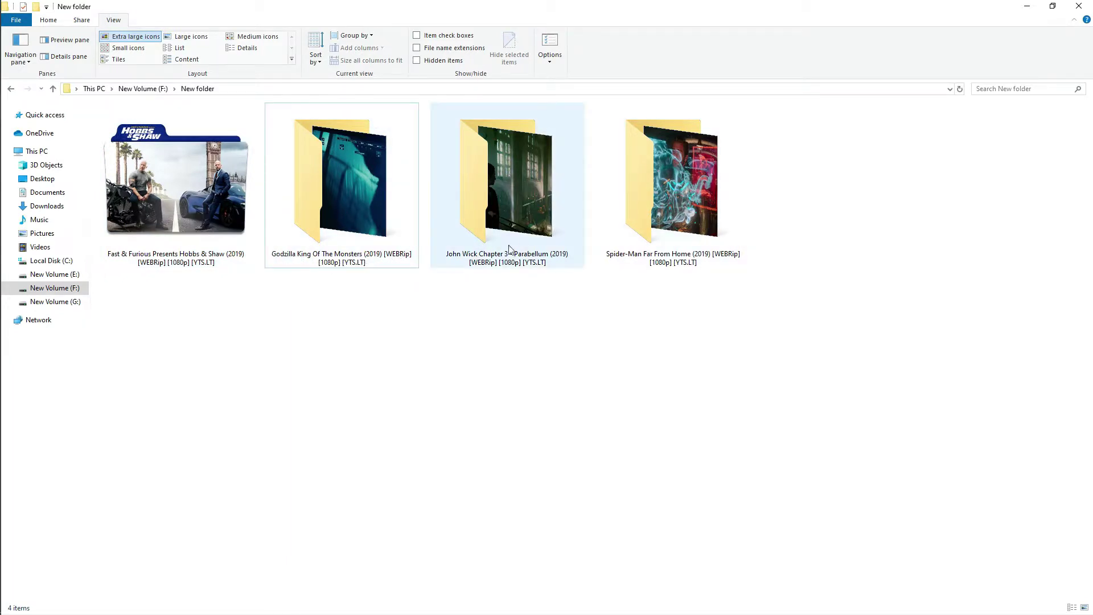
- Copy the title "Spider-Man Far From Home (2019)" from the Spider-Man folder's name, keeping the name as it is
click(634, 256)
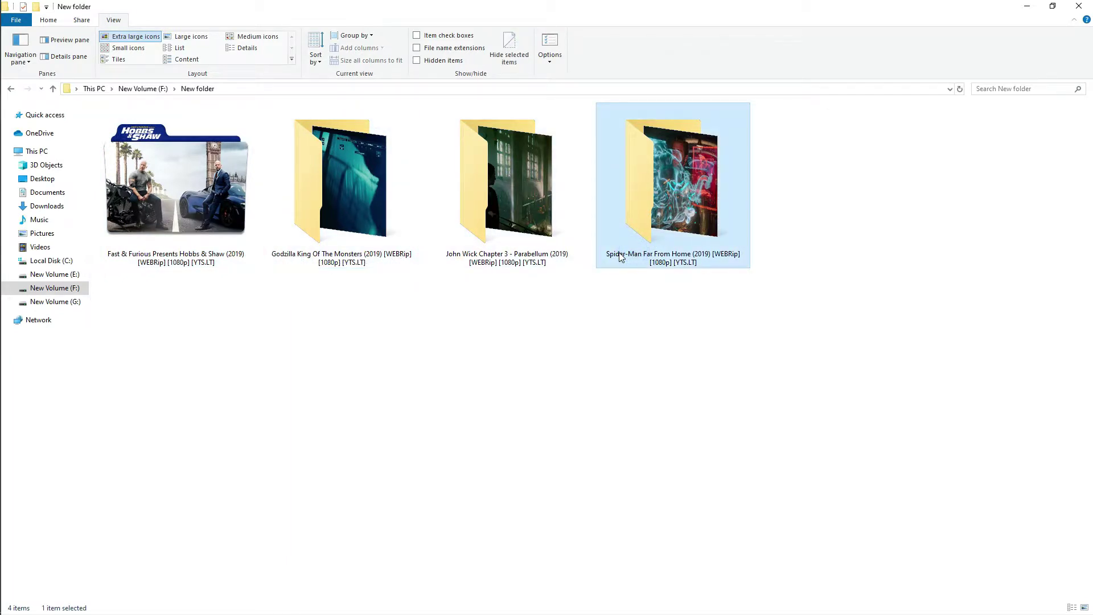
click(609, 257)
click(609, 254)
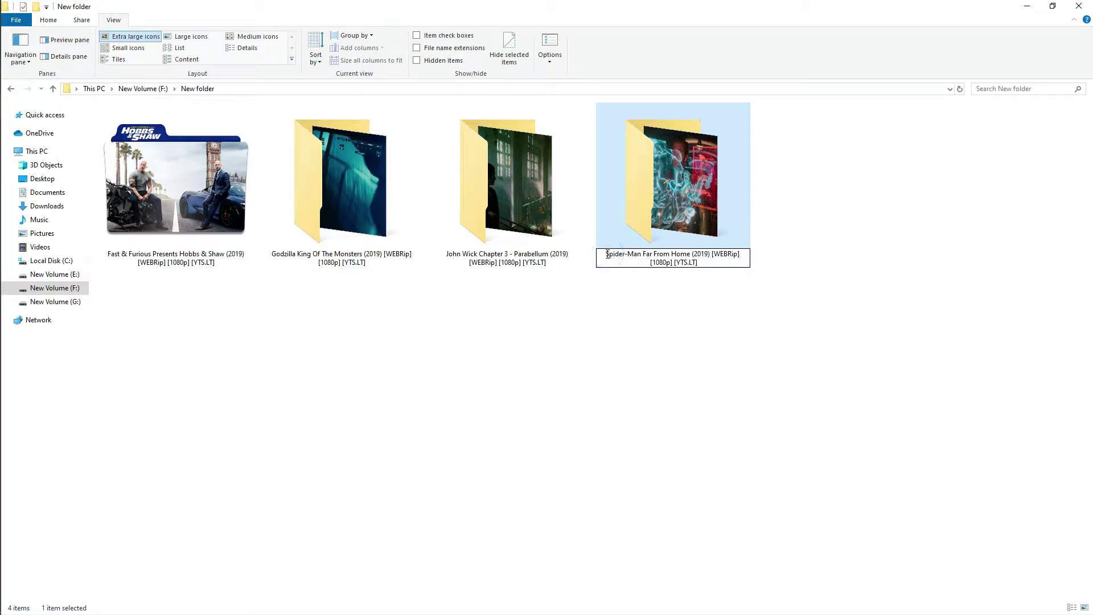
drag(604, 255, 734, 249)
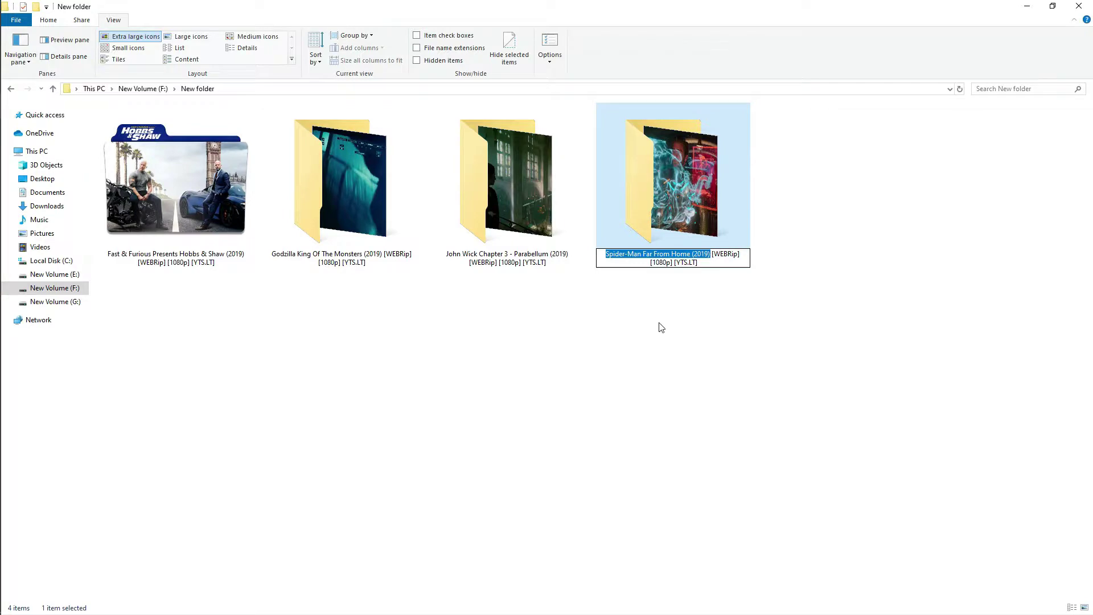
click(634, 349)
- Switch to the web browser and search DeviantArt for "Spider-Man Far From Home (2019)"
mouse_move(3, 353)
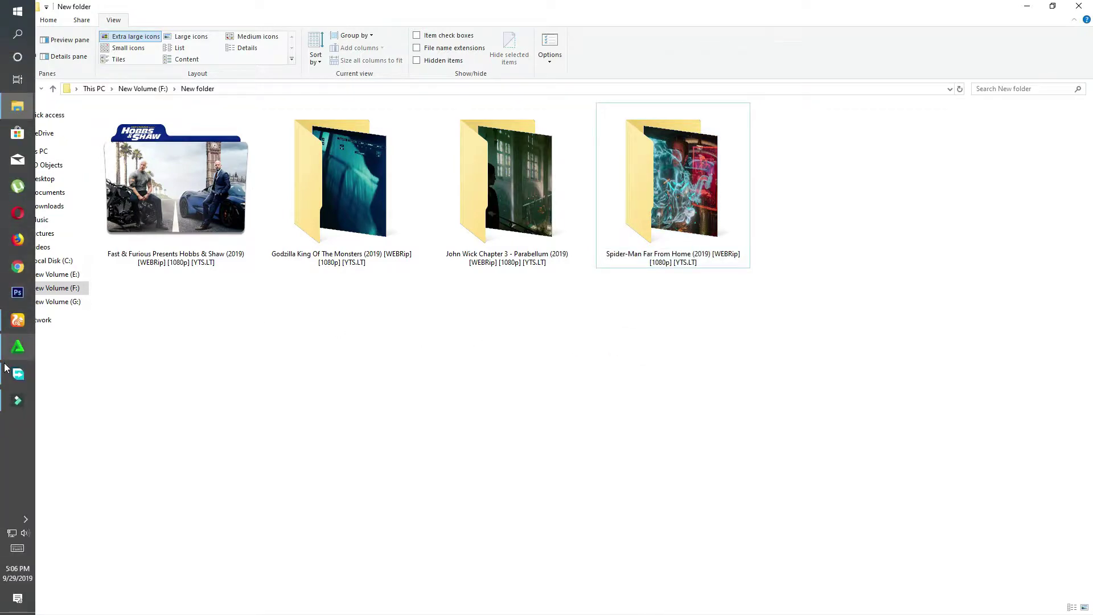
click(18, 320)
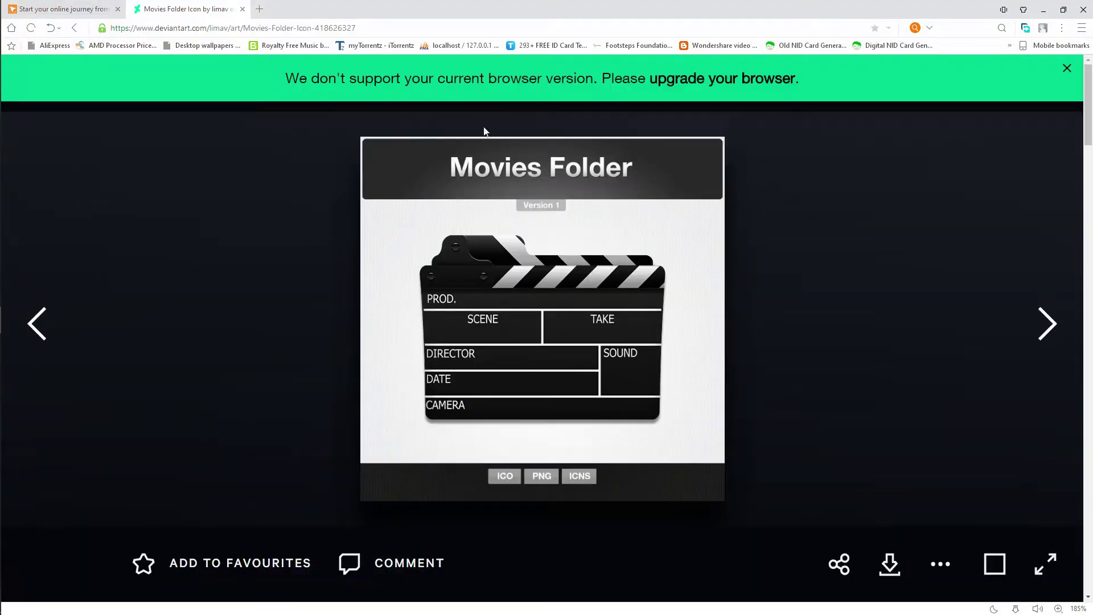
scroll(332, 186, down, 3)
click(426, 80)
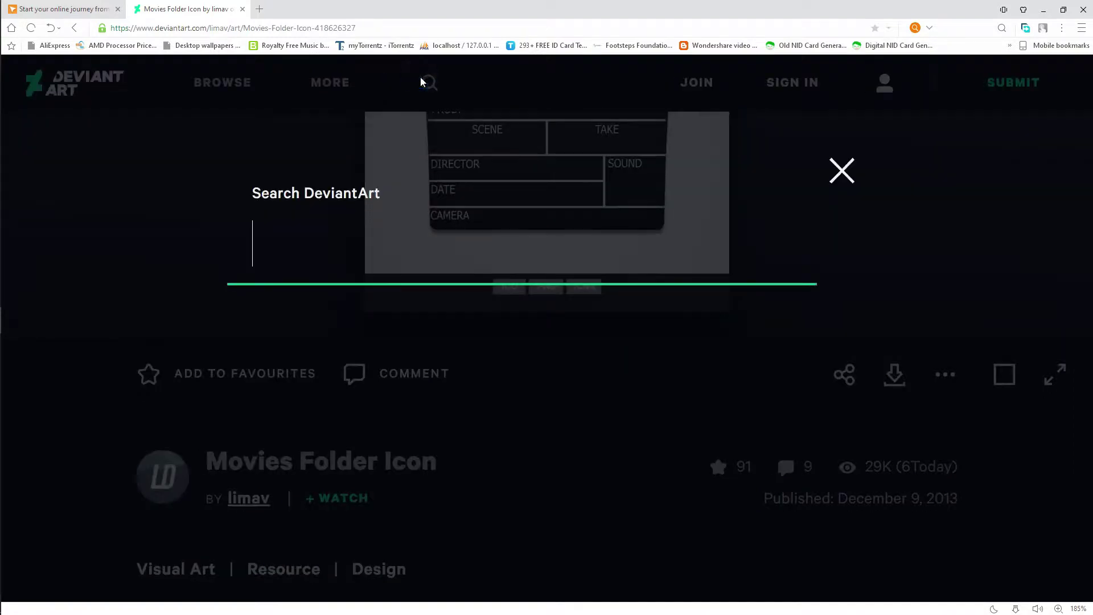
text(Far From Home (2019))
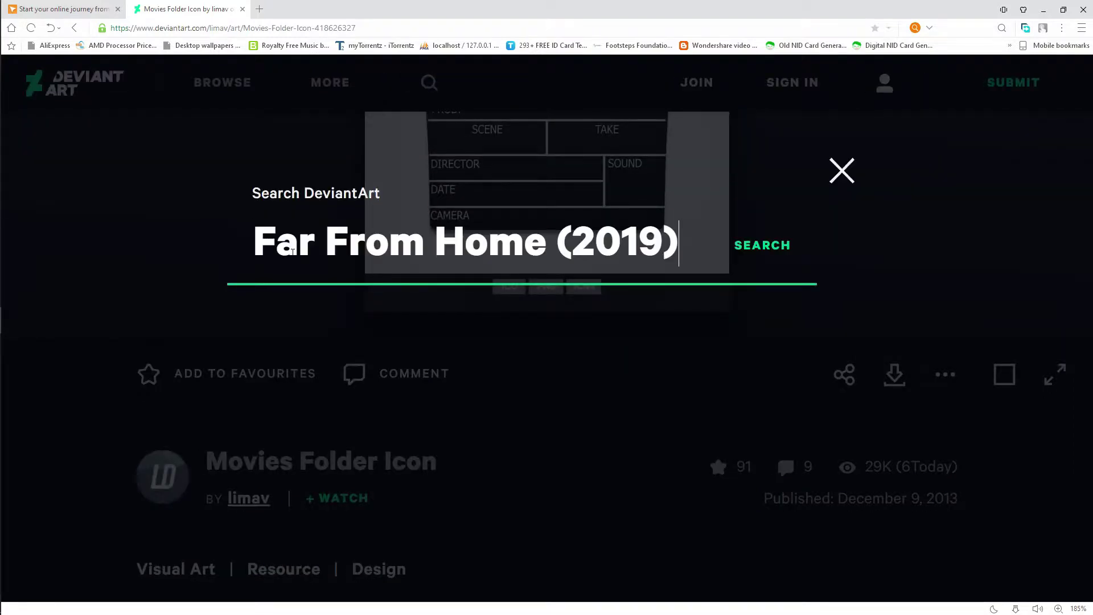
click(761, 249)
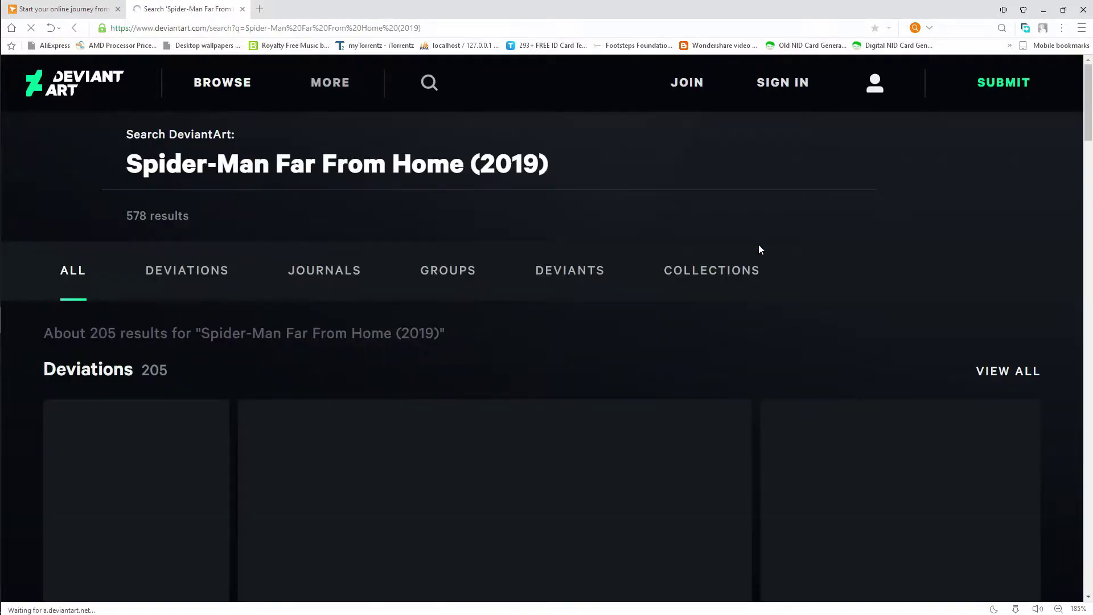
- Download the Spider-Man Far From Home 2019 Folder Icon Pack to Downloads\New folder and minimize the download manager
scroll(759, 249, down, 6)
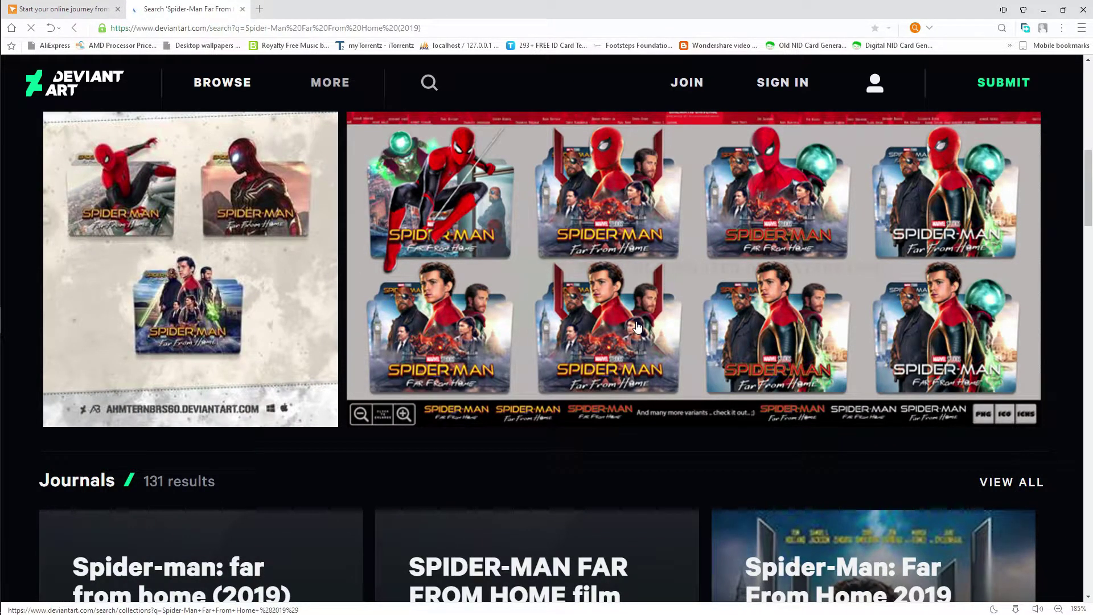
scroll(637, 327, down, 4)
scroll(649, 279, up, 3)
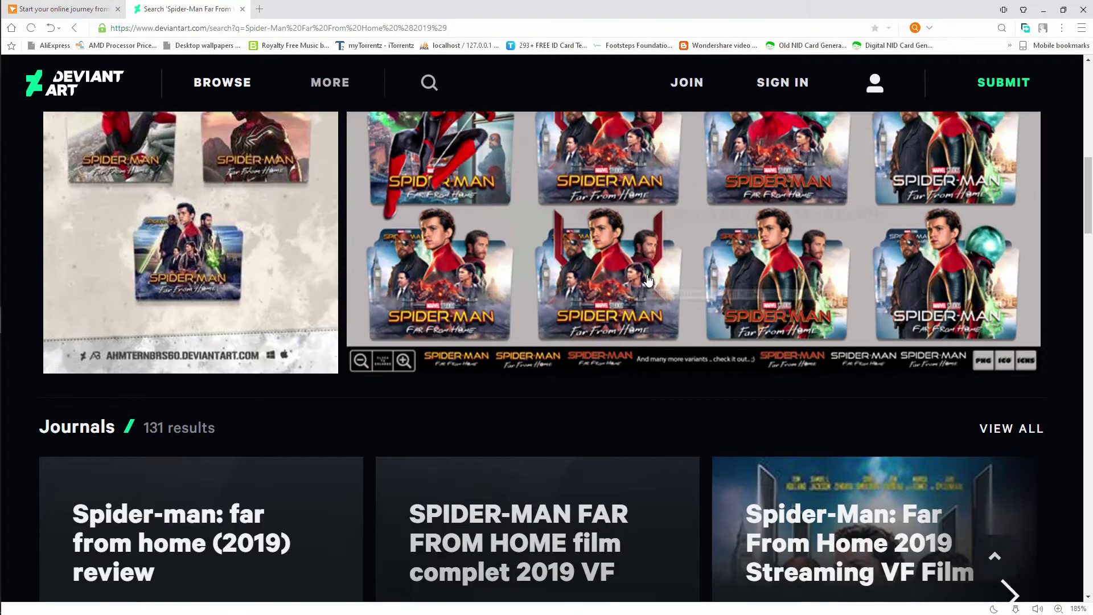
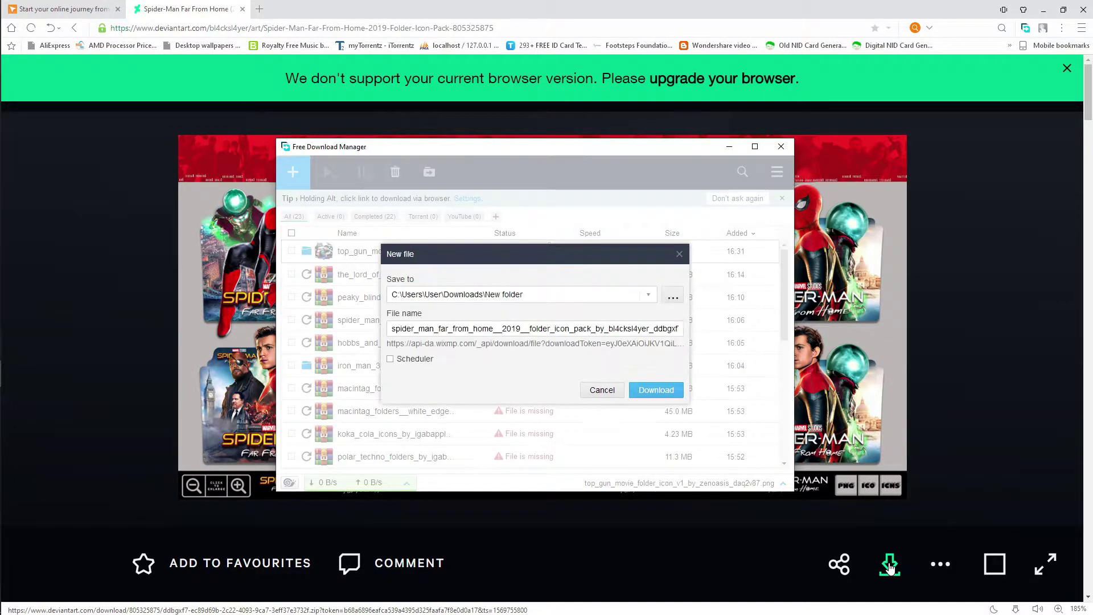
click(656, 391)
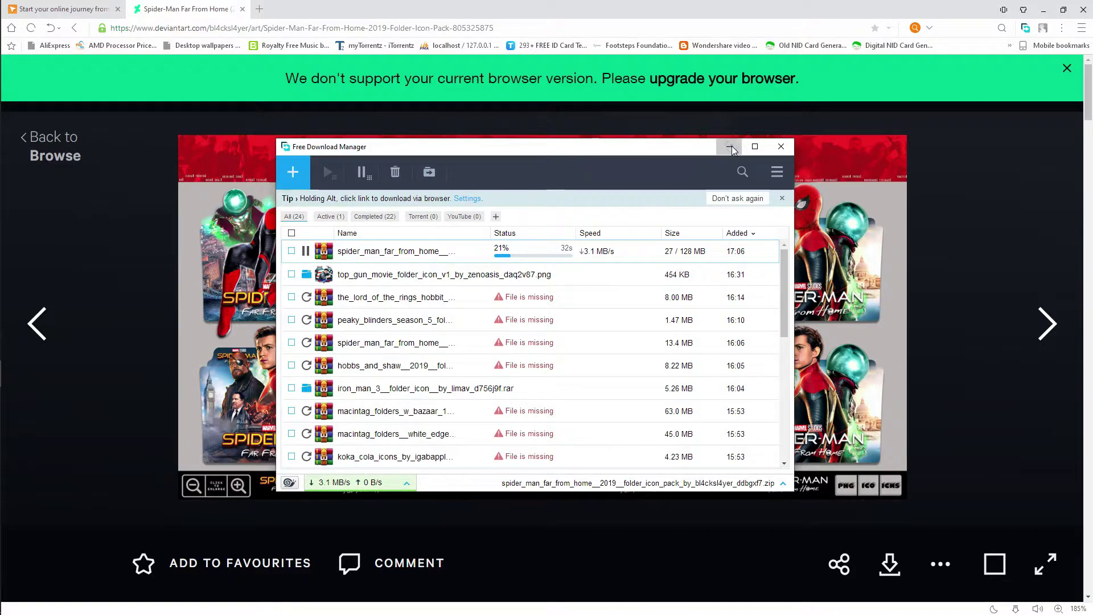
click(731, 148)
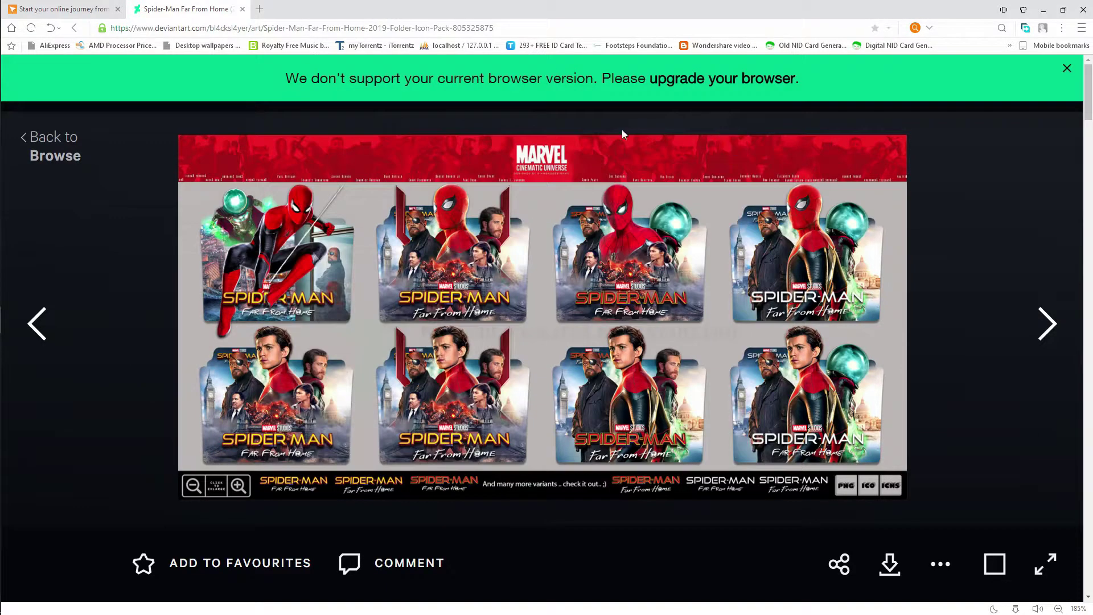
- Open the bookmarked DeviantArt pages for the G0D-0F-THUND3R gallery, Lord of the Rings Hobbit icons, Avatar (2009) icon and Music Folders PACK
click(1011, 45)
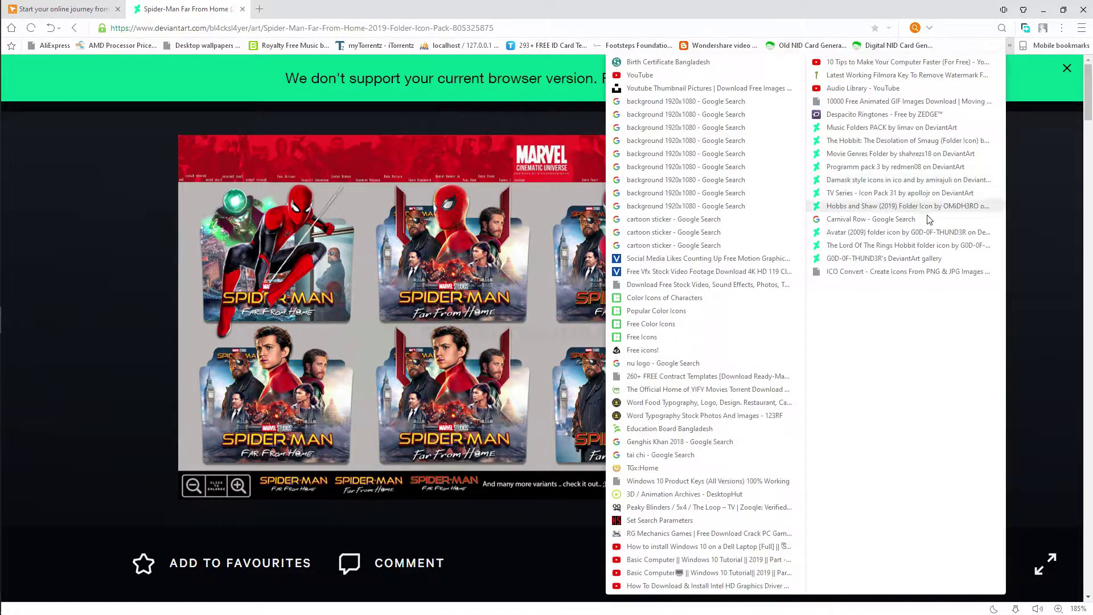
click(906, 258)
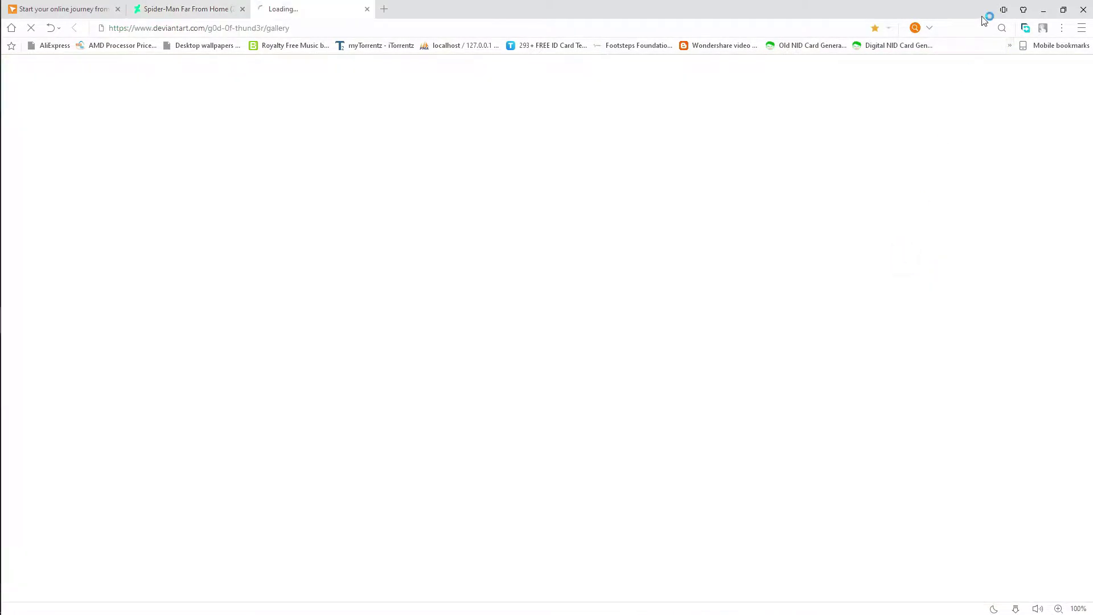
click(1011, 46)
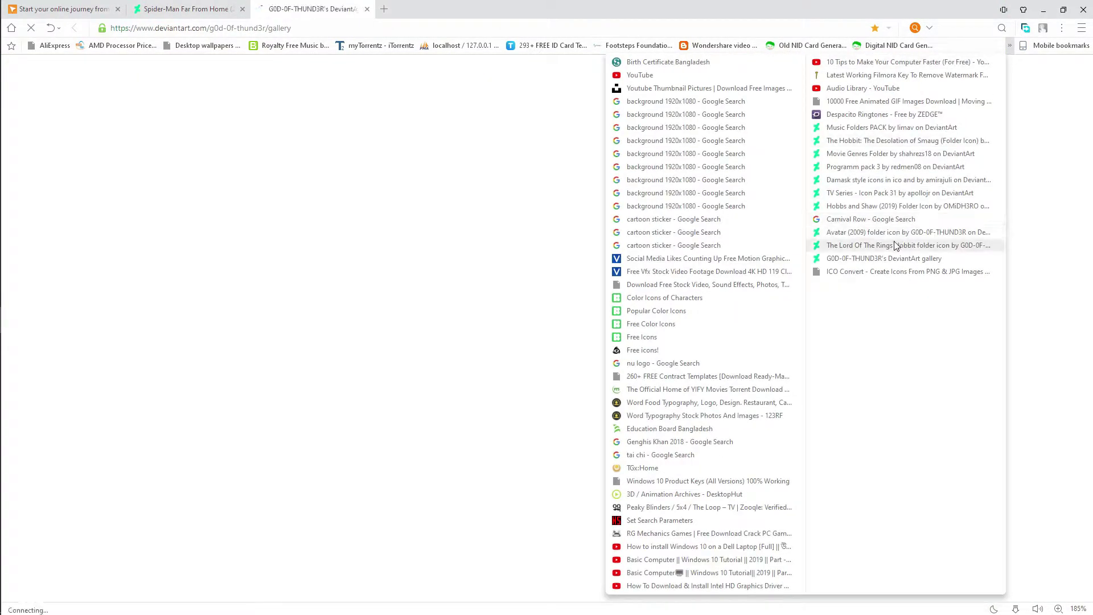
click(895, 242)
click(1010, 48)
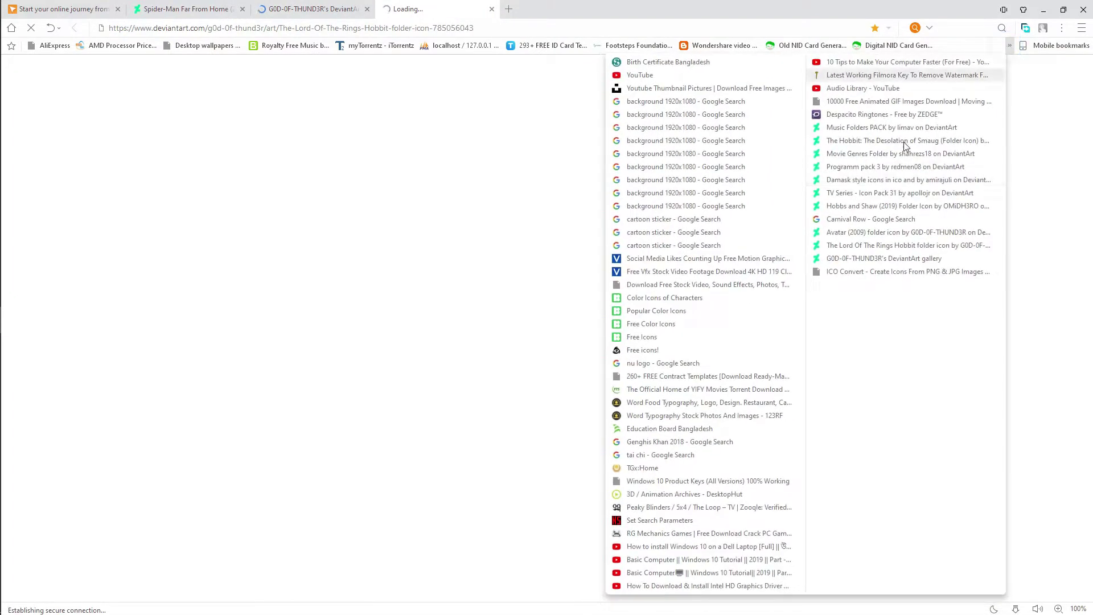
click(876, 231)
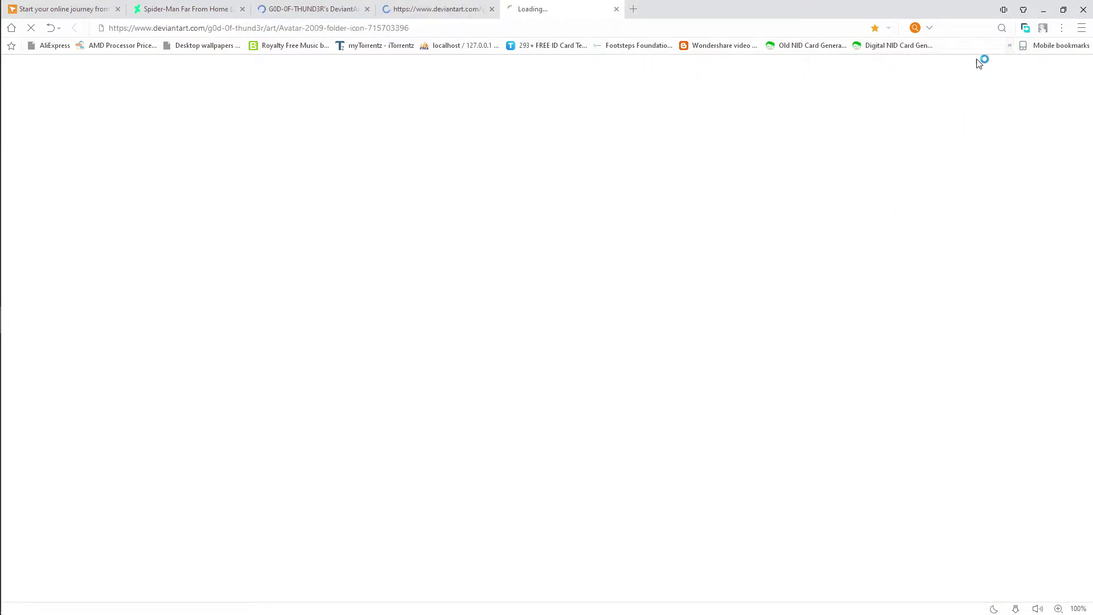
click(1011, 47)
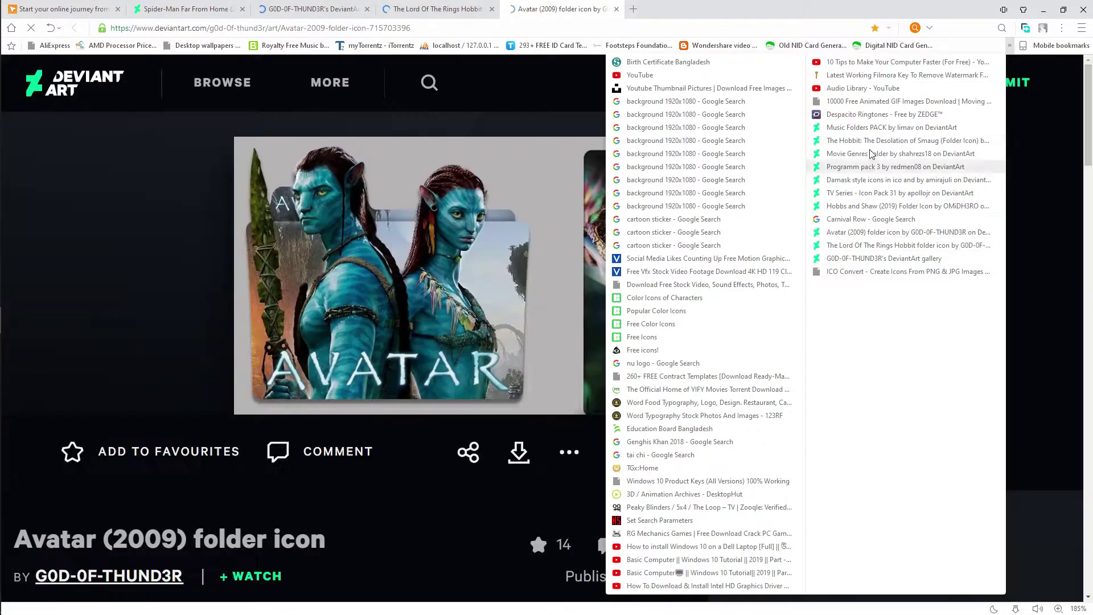
click(873, 127)
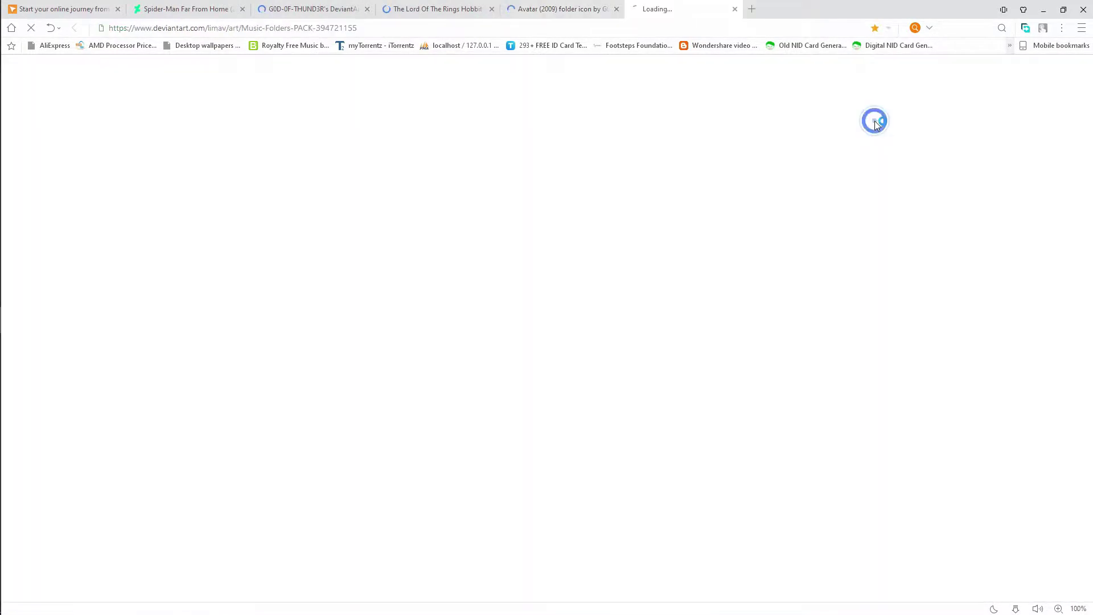
- Look through the movie folder icon collections in the G0D-0F-THUND3R gallery down to the comments
click(553, 9)
click(407, 8)
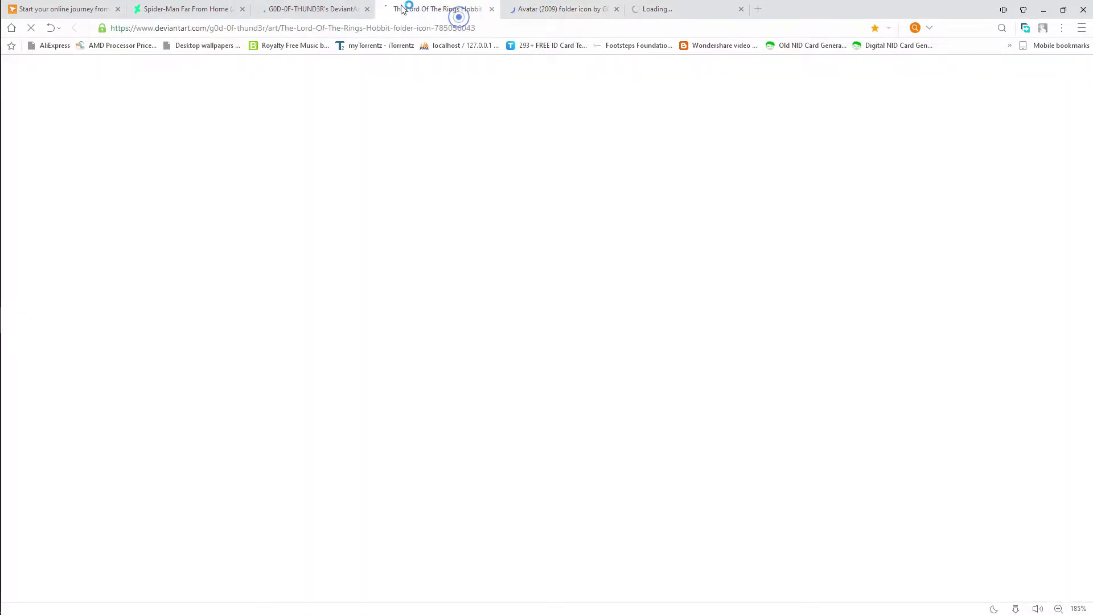
click(335, 10)
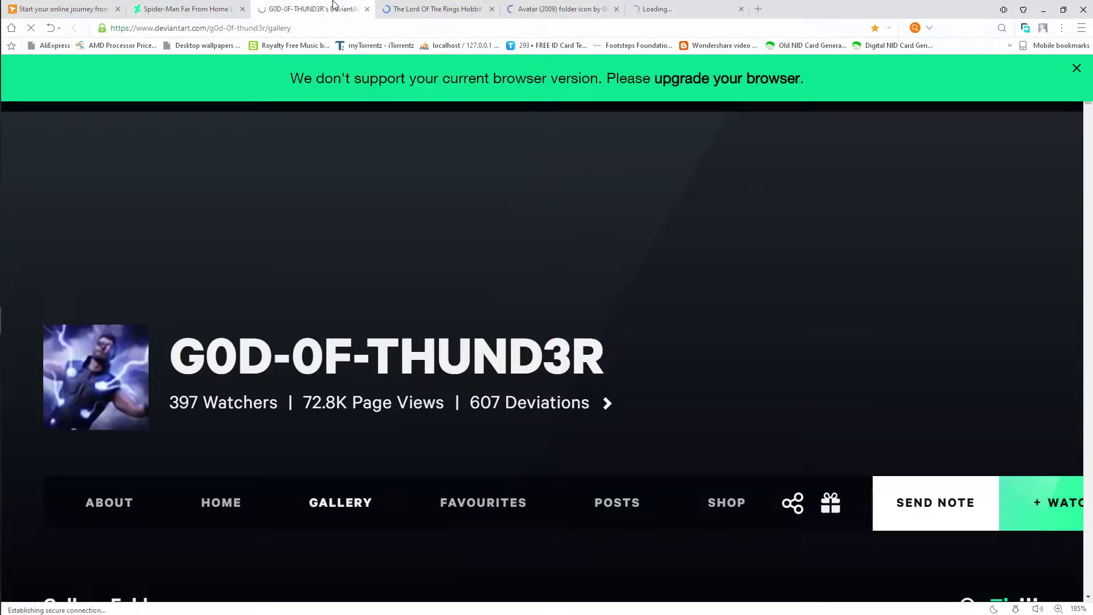
scroll(423, 230, down, 10)
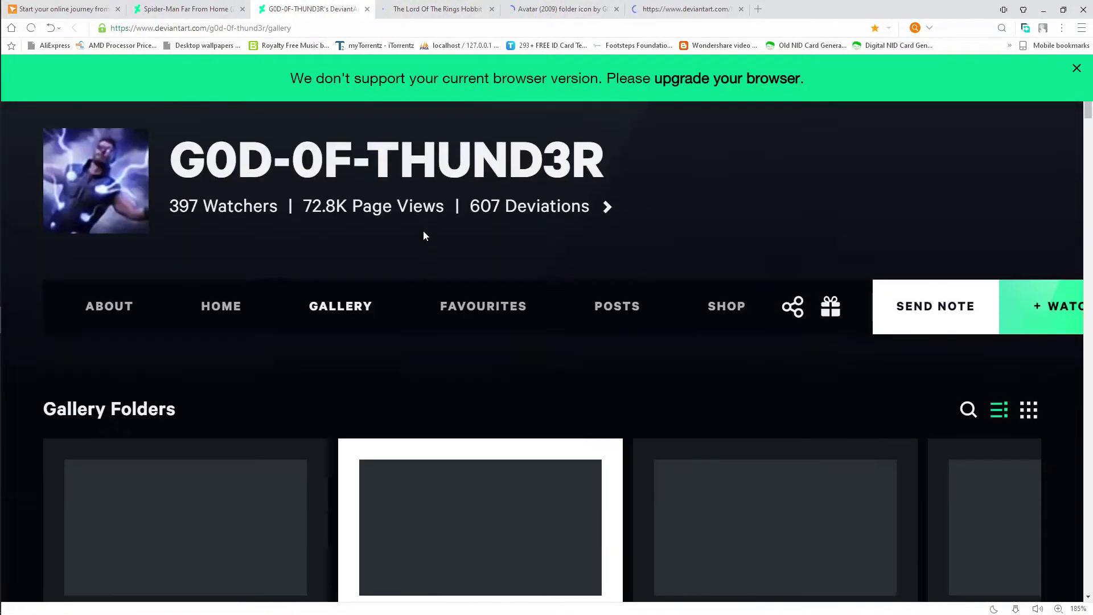
scroll(422, 231, down, 15)
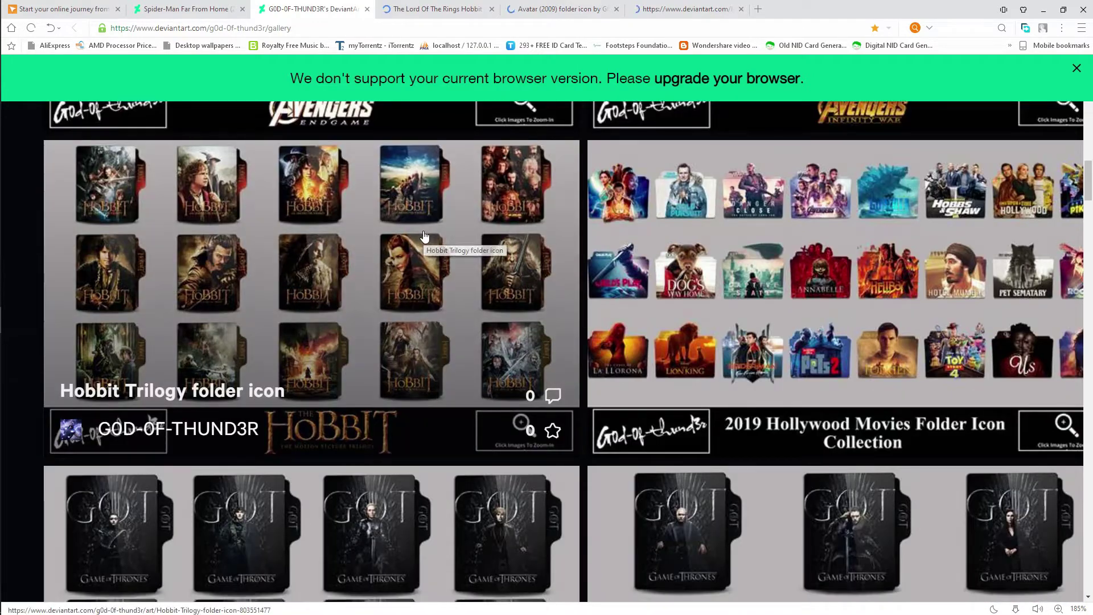
scroll(424, 236, up, 3)
scroll(424, 235, down, 6)
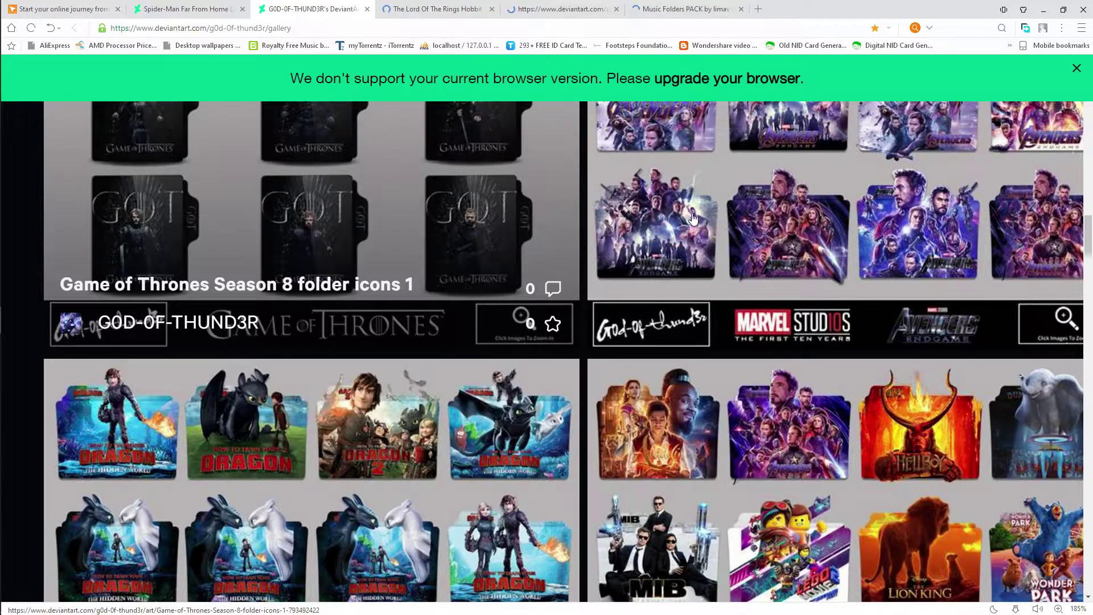
scroll(693, 218, down, 15)
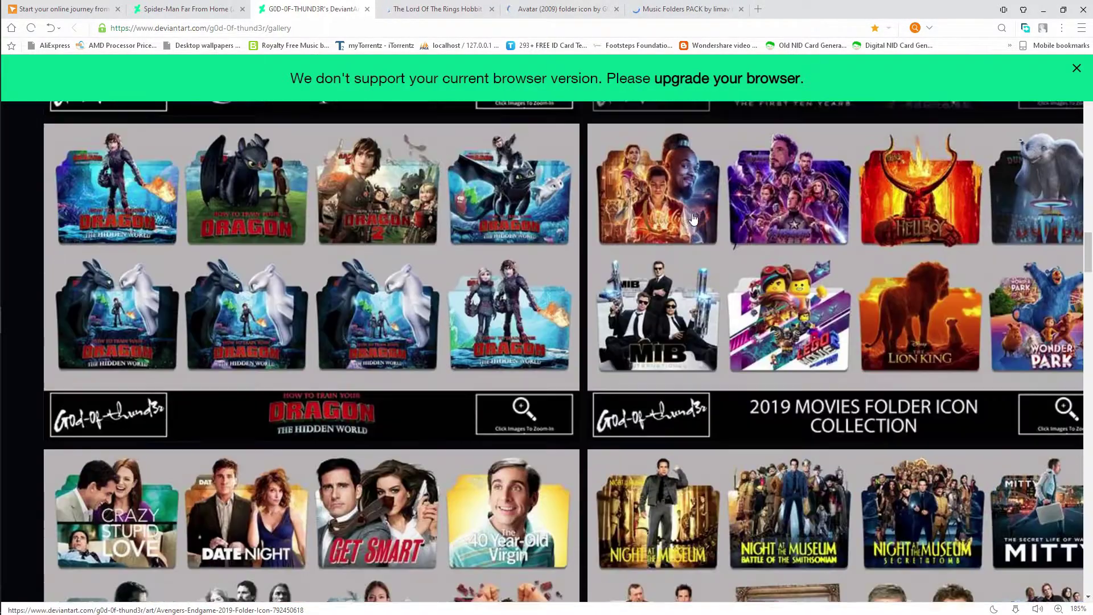
scroll(693, 219, down, 20)
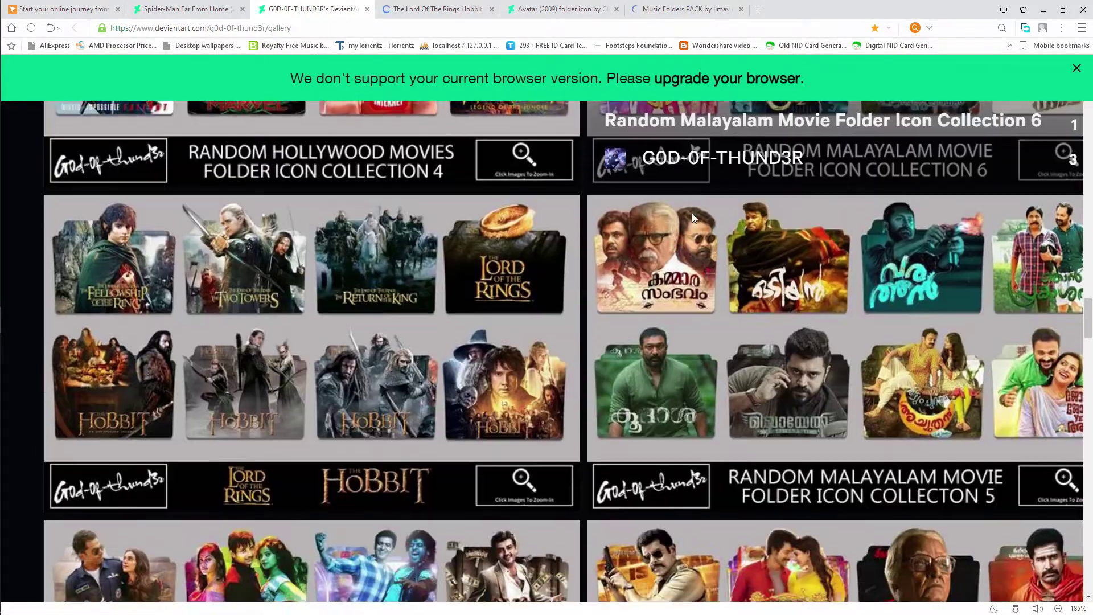
scroll(693, 218, down, 15)
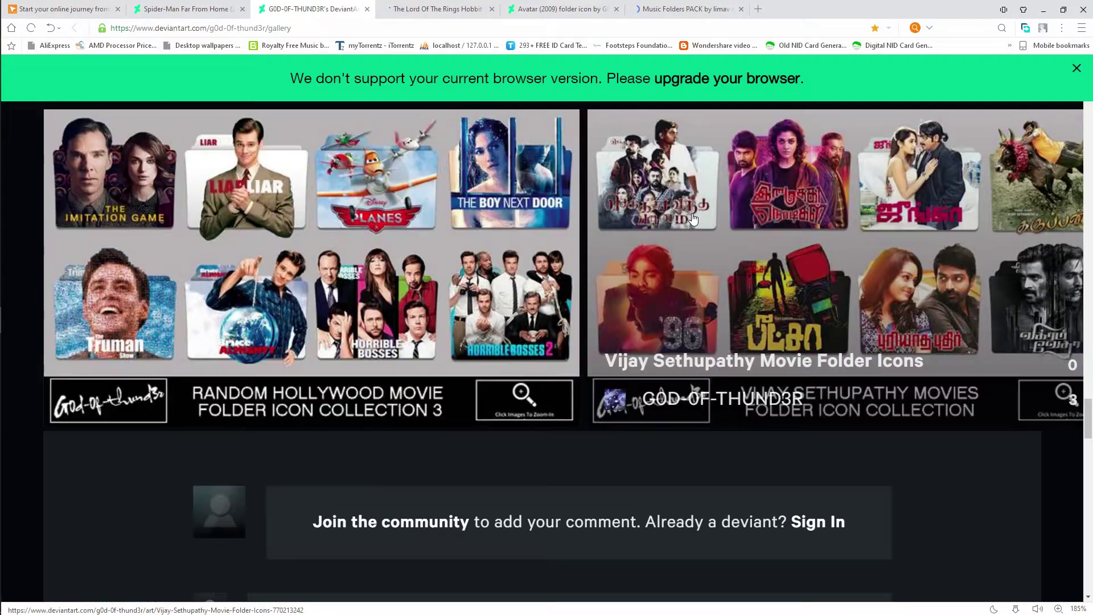
click(662, 9)
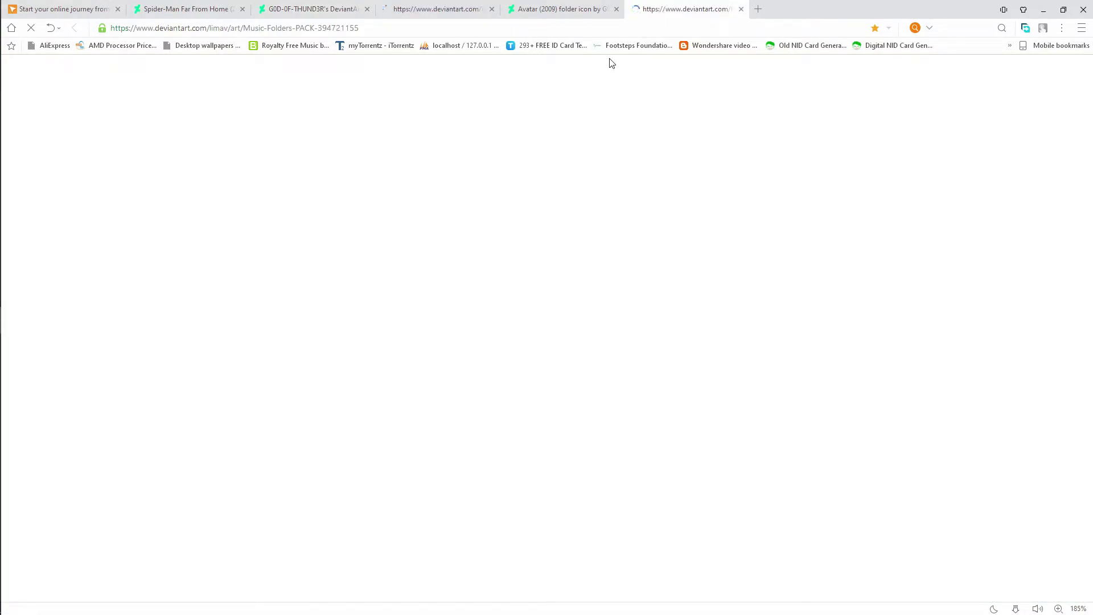
click(428, 6)
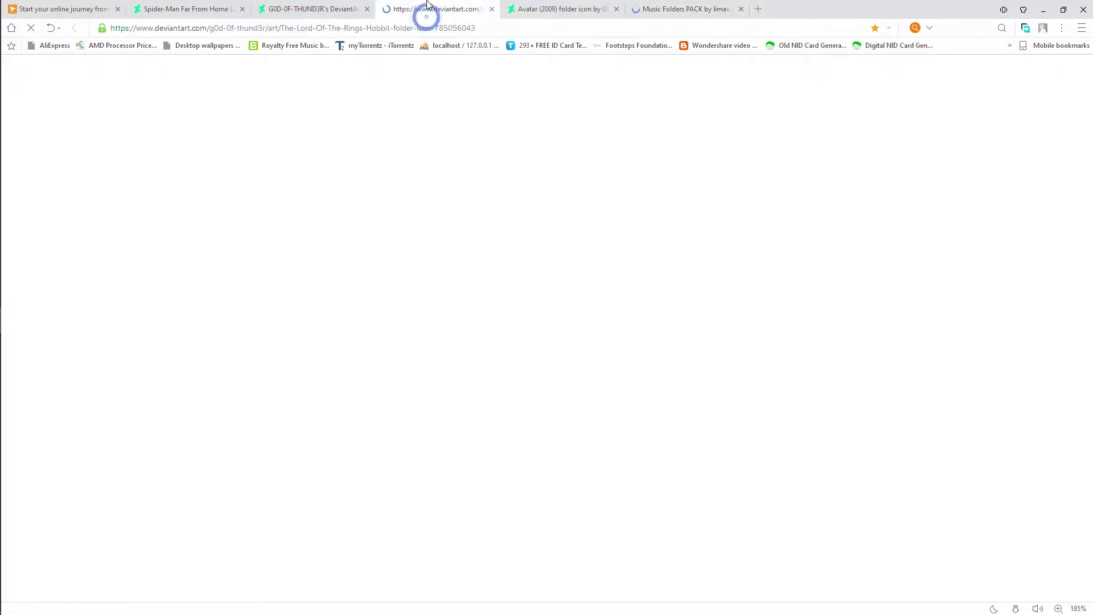
click(327, 6)
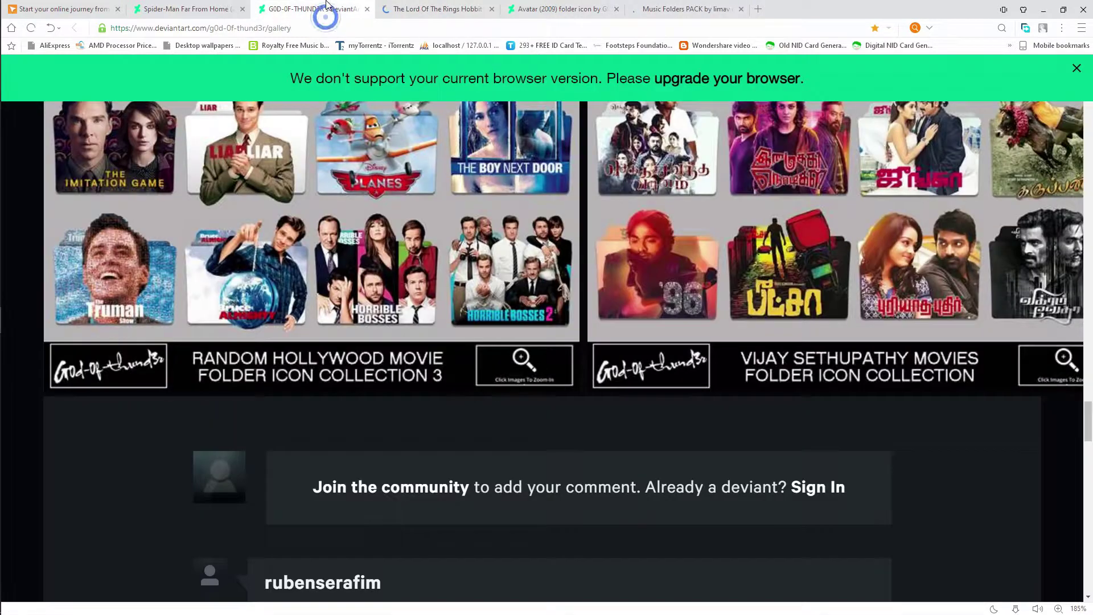
- Examine the Music Folders PACK page, including its icon preview, genre list, related packs and featured collections
click(702, 6)
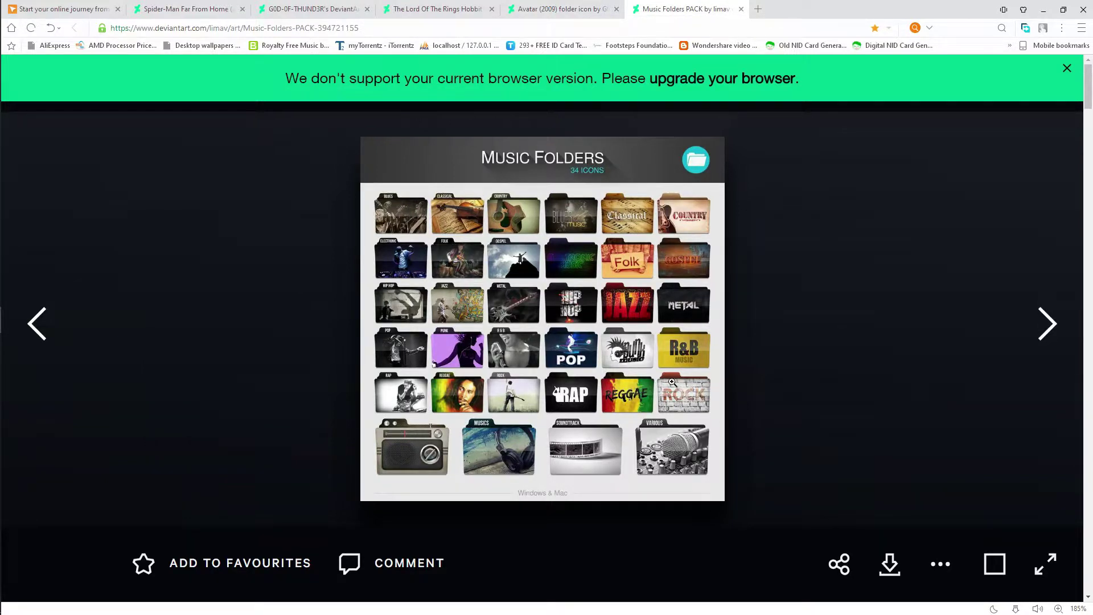
scroll(811, 230, down, 15)
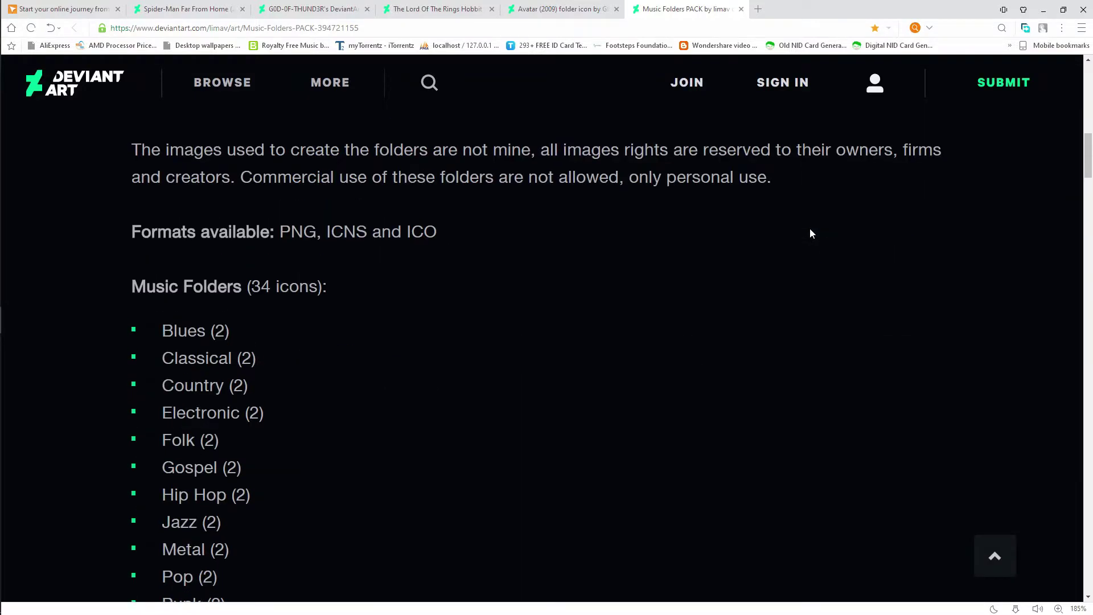
scroll(811, 234, down, 10)
scroll(811, 234, up, 6)
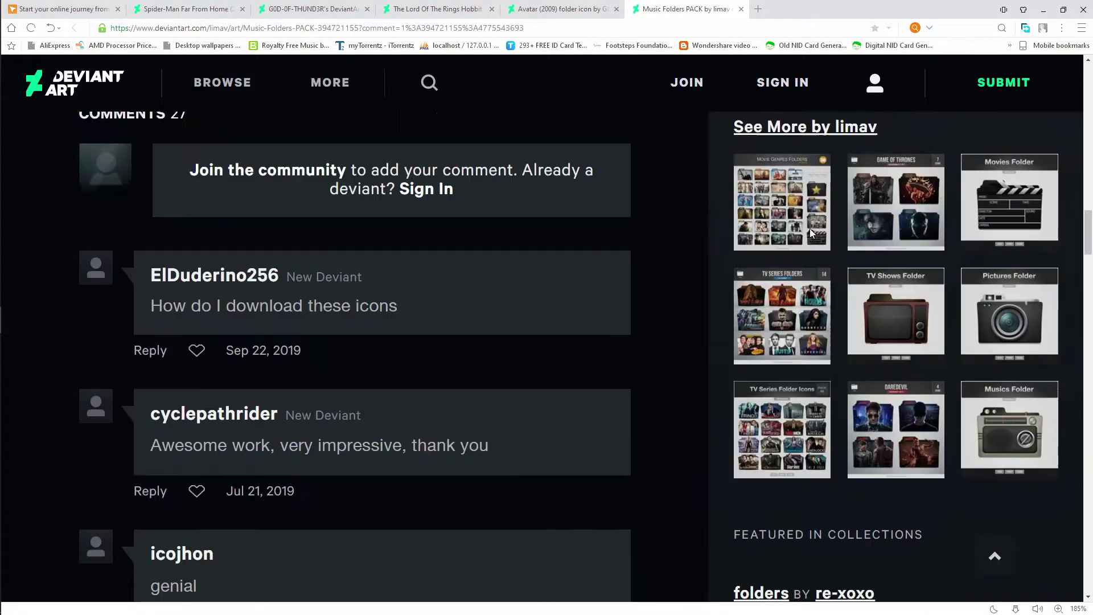
scroll(811, 234, up, 8)
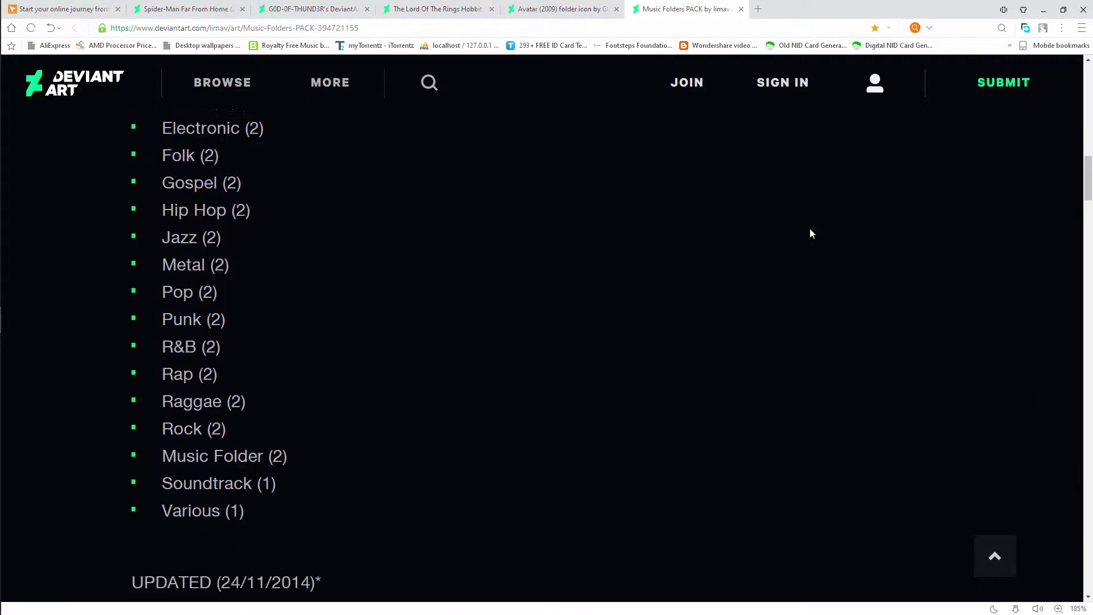
scroll(811, 233, up, 4)
scroll(811, 234, up, 1)
scroll(811, 234, down, 12)
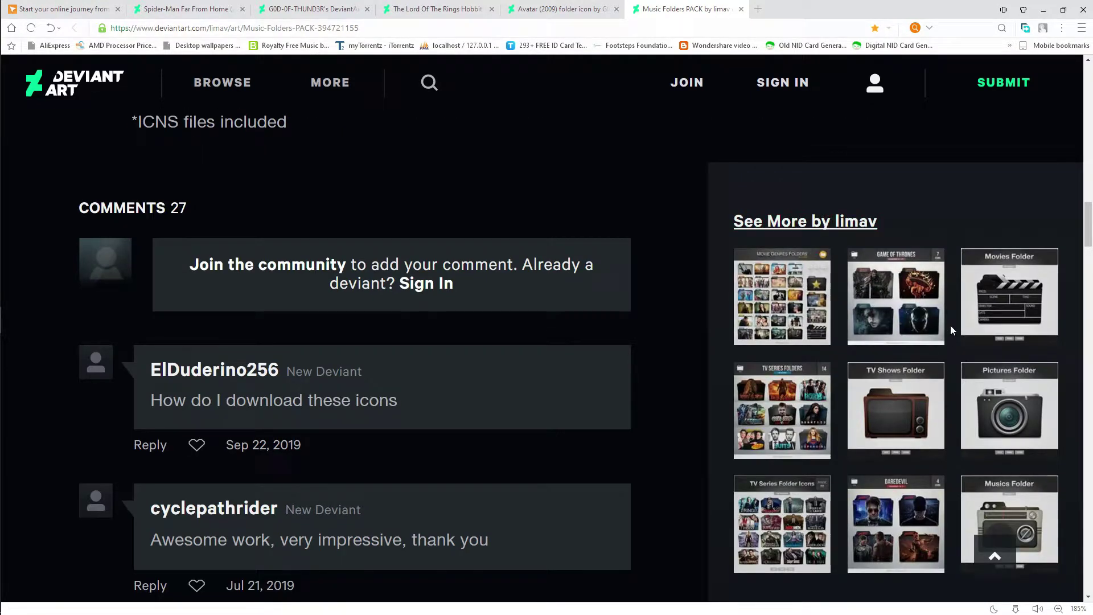
scroll(848, 256, down, 6)
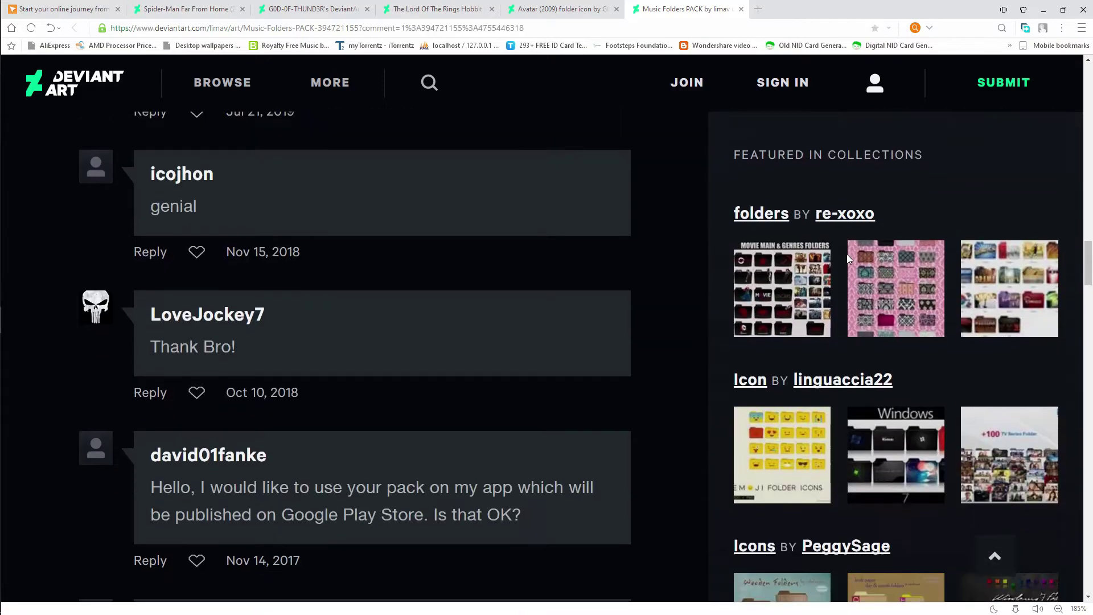
scroll(848, 254, down, 2)
- Review the Avatar (2009) folder icon page and the Lord of the Rings Hobbit icon preview, and return to the artist's gallery
click(592, 5)
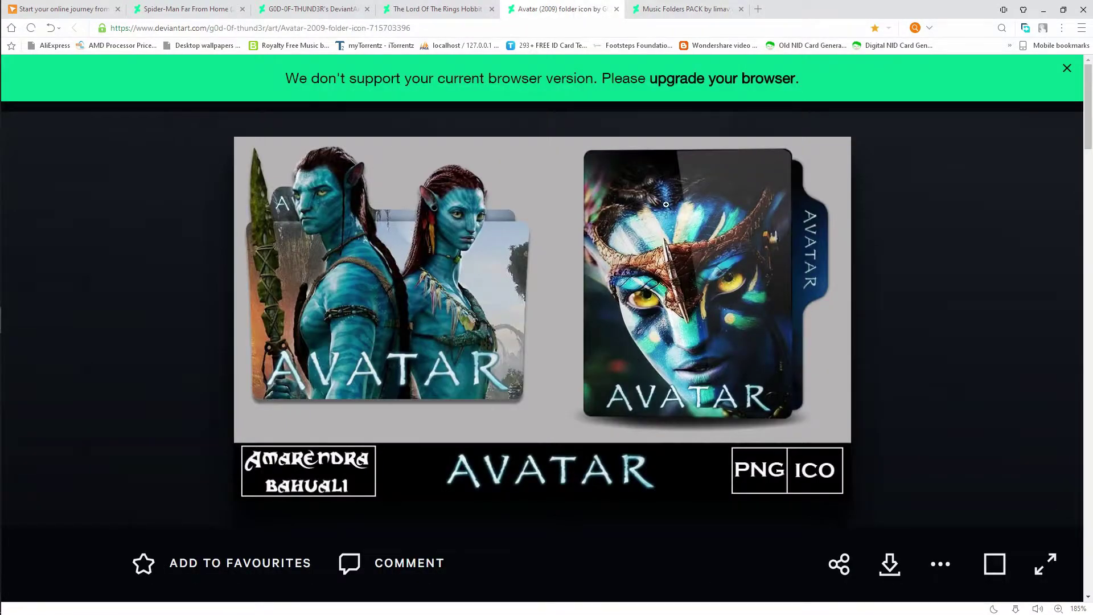
scroll(667, 203, down, 15)
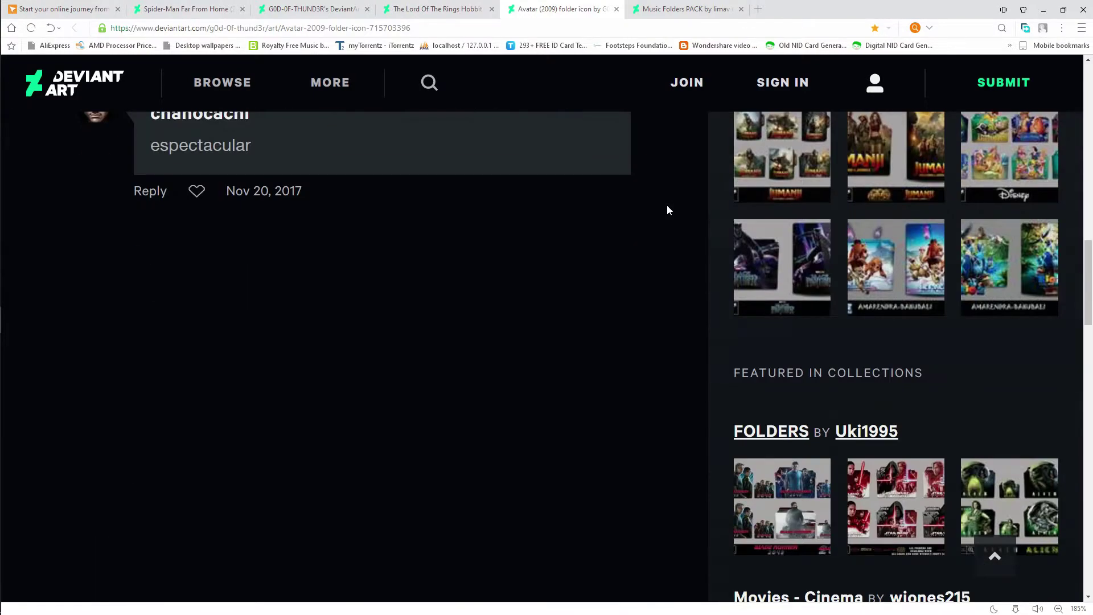
scroll(668, 206, up, 6)
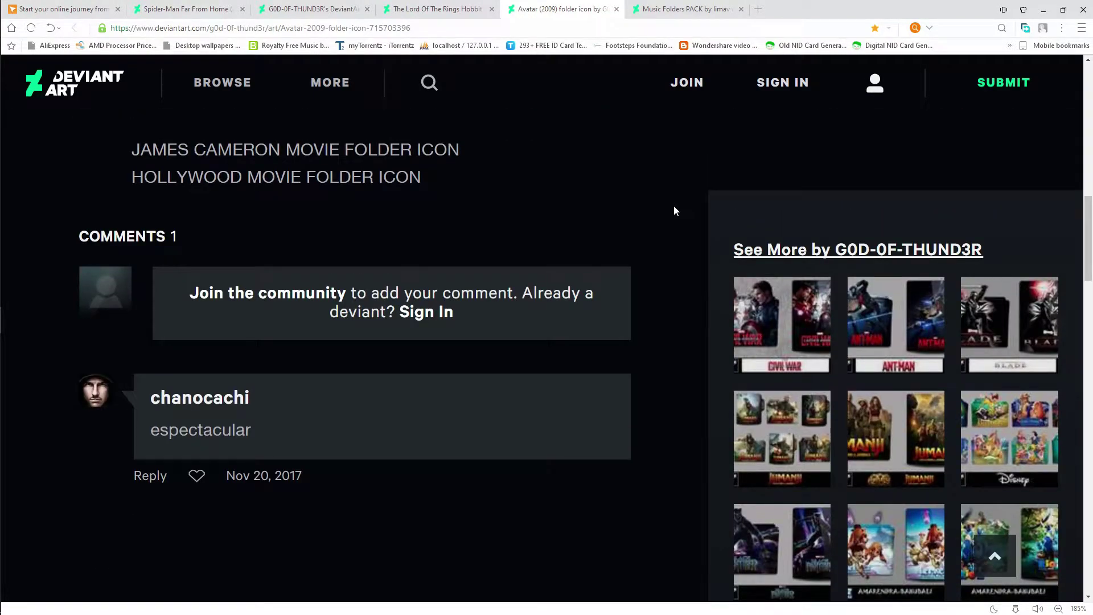
scroll(607, 124, up, 9)
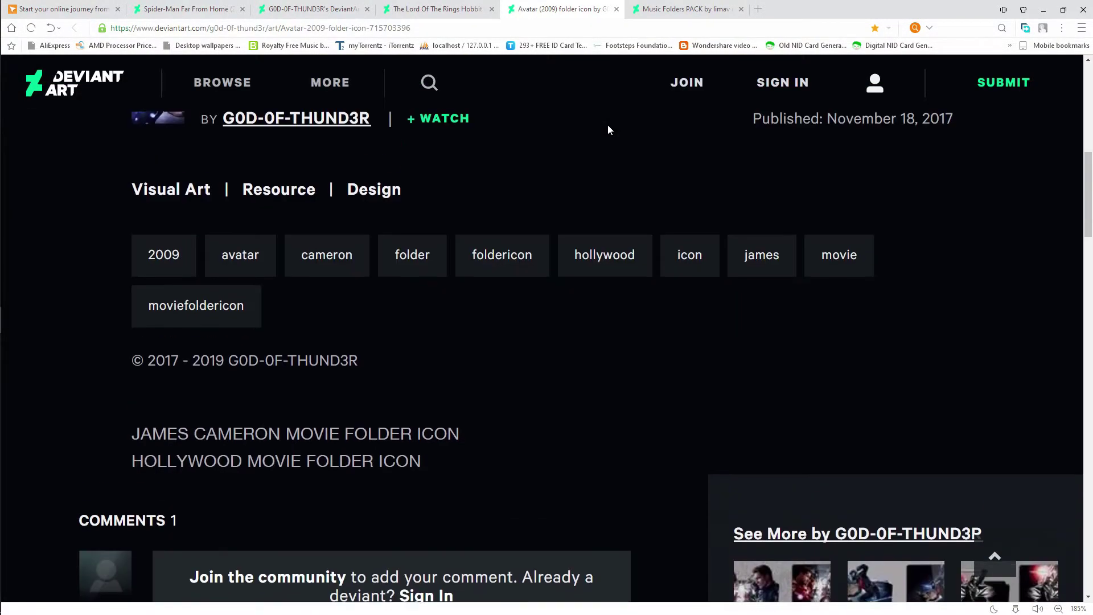
scroll(608, 129, down, 6)
scroll(608, 127, up, 3)
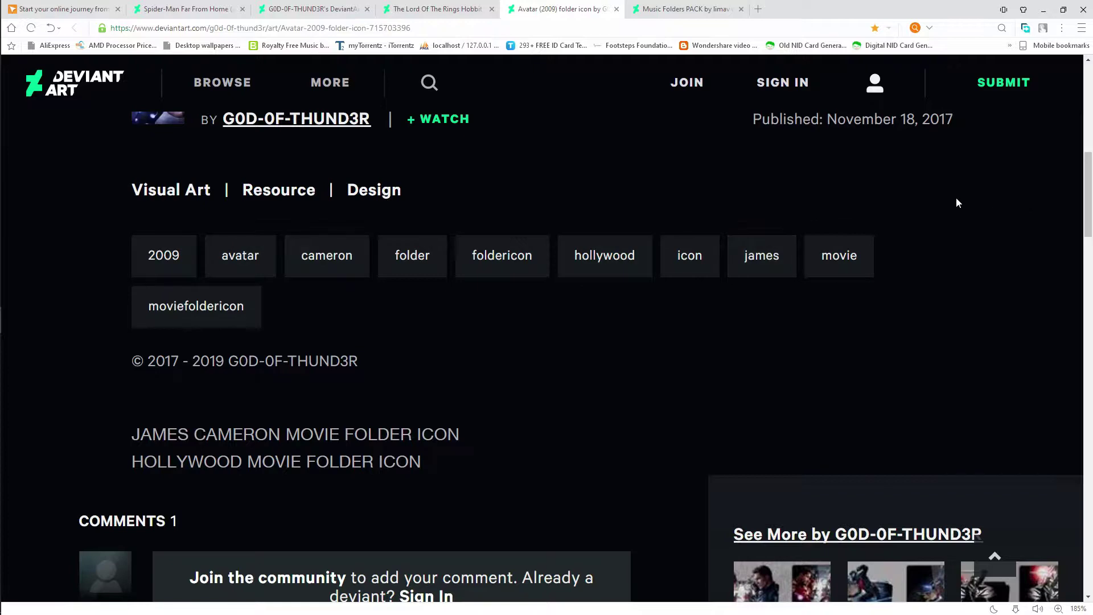
scroll(521, 195, up, 6)
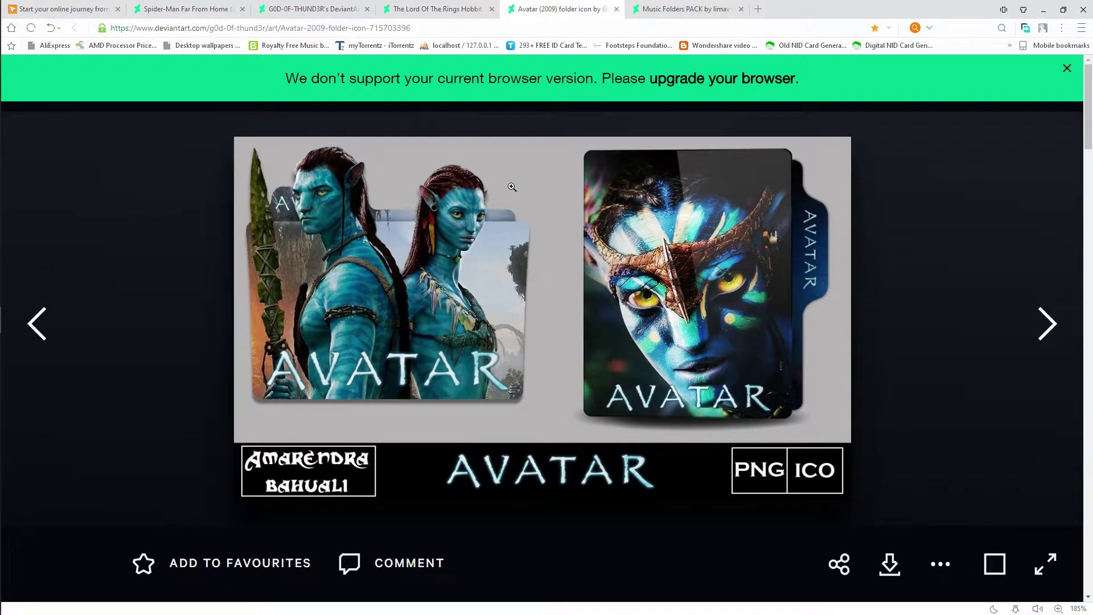
click(463, 8)
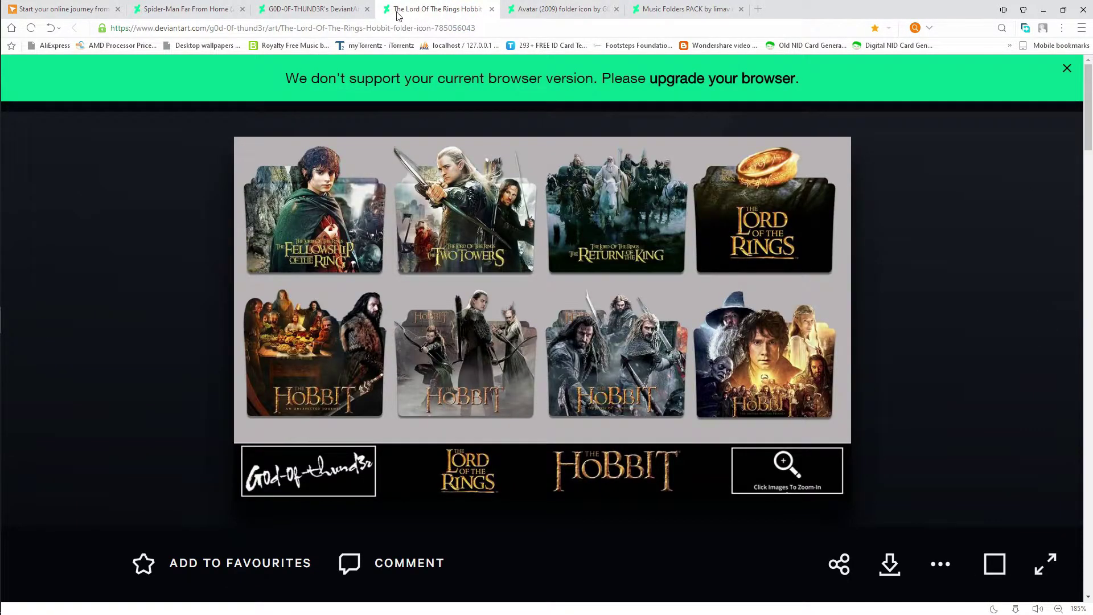
click(332, 6)
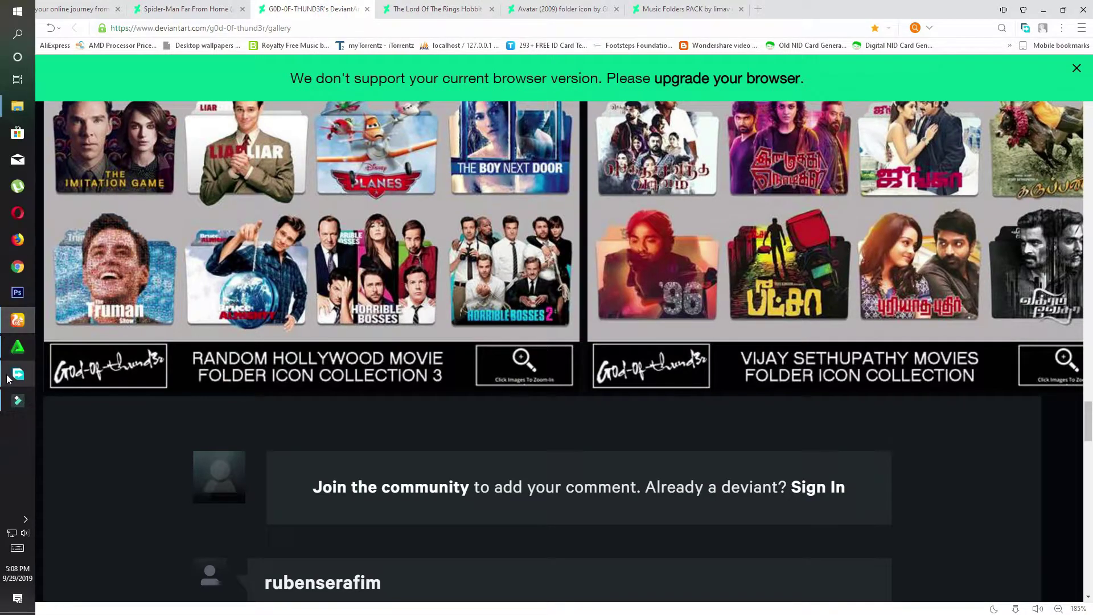
- Minimize the browser and open Downloads\New folder in File Explorer, where the Spider-Man icon pack archive is saved
click(18, 374)
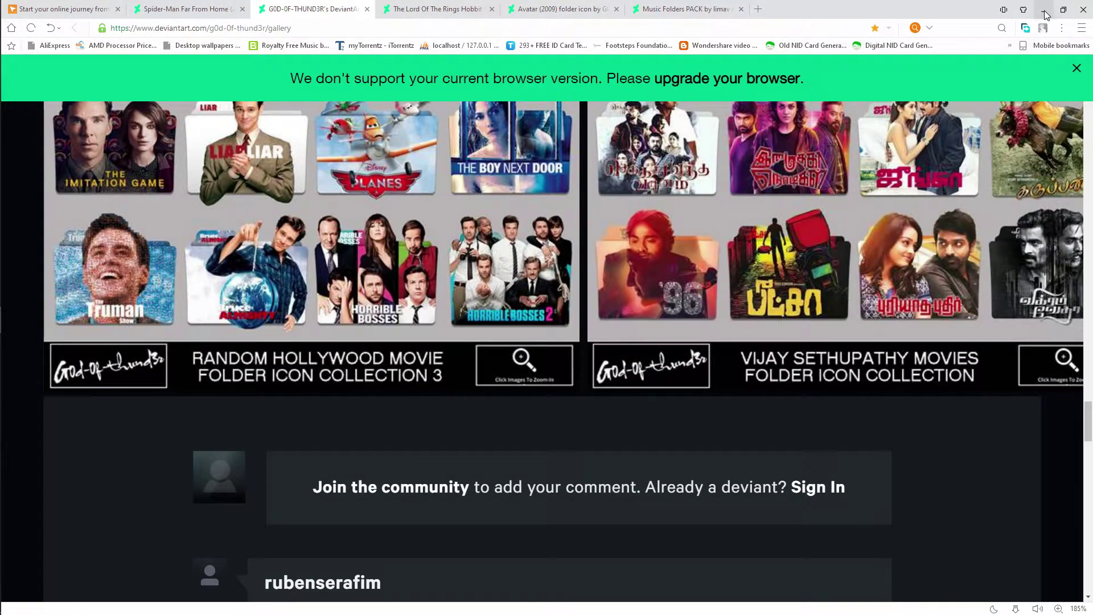
click(1046, 12)
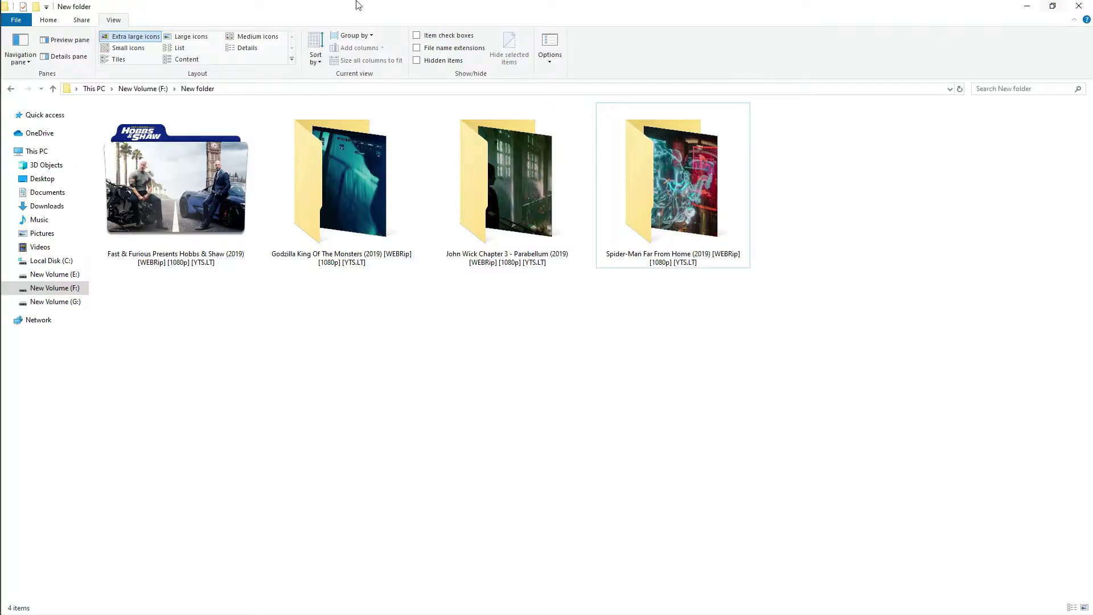
click(59, 208)
double_click(138, 143)
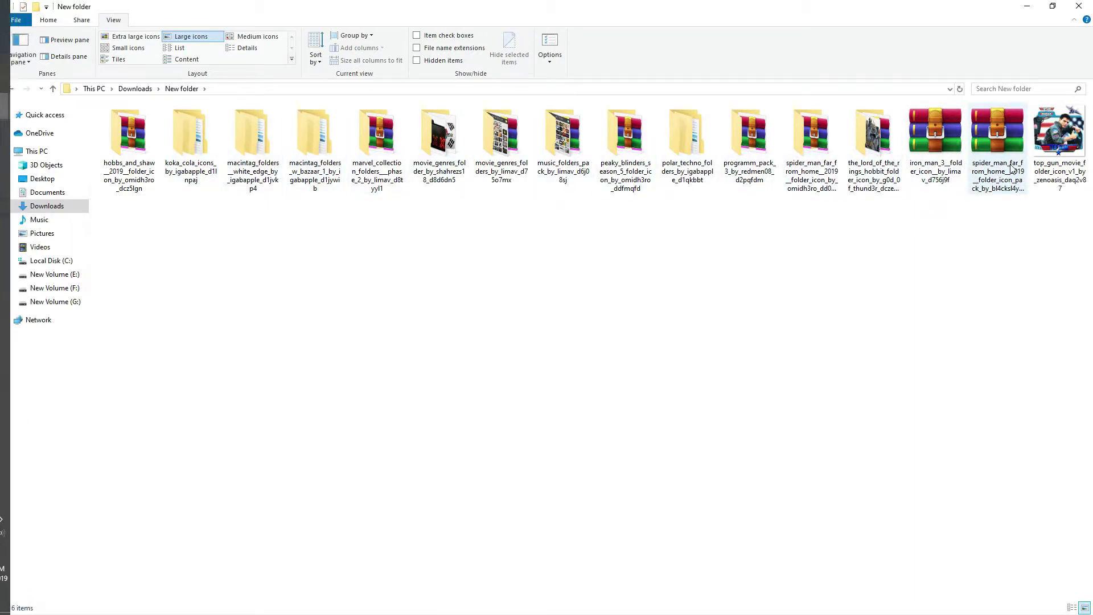
- Create a folder in Downloads\New folder named spider_man_far_from_home__2019__folder_icon_pack_by_bl4cksl4yer_ddbgxf7, reusing the archive's name
click(989, 171)
click(975, 168)
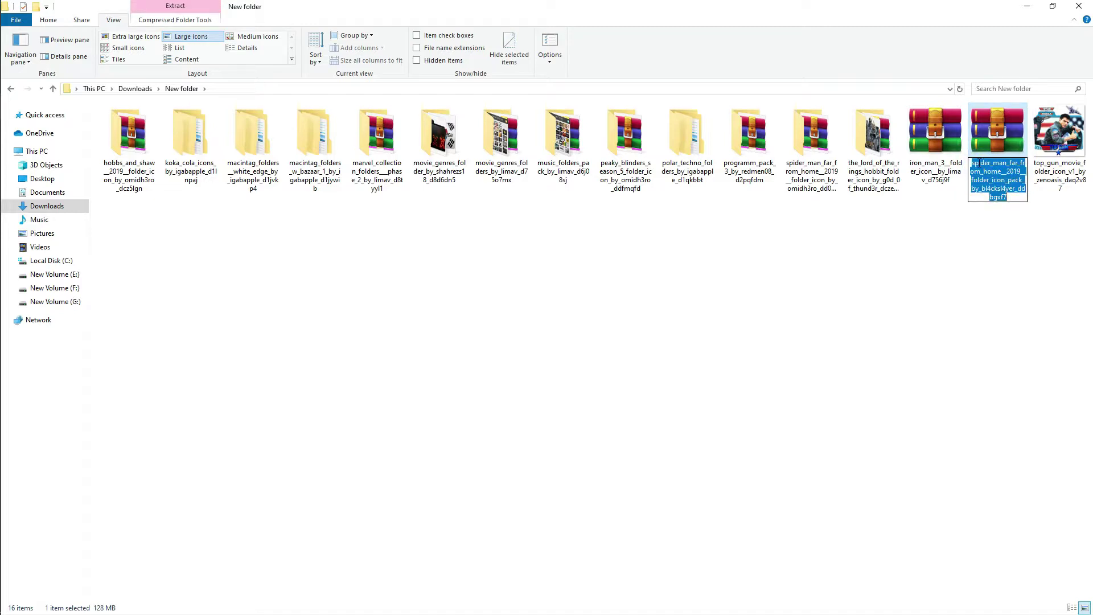
click(38, 7)
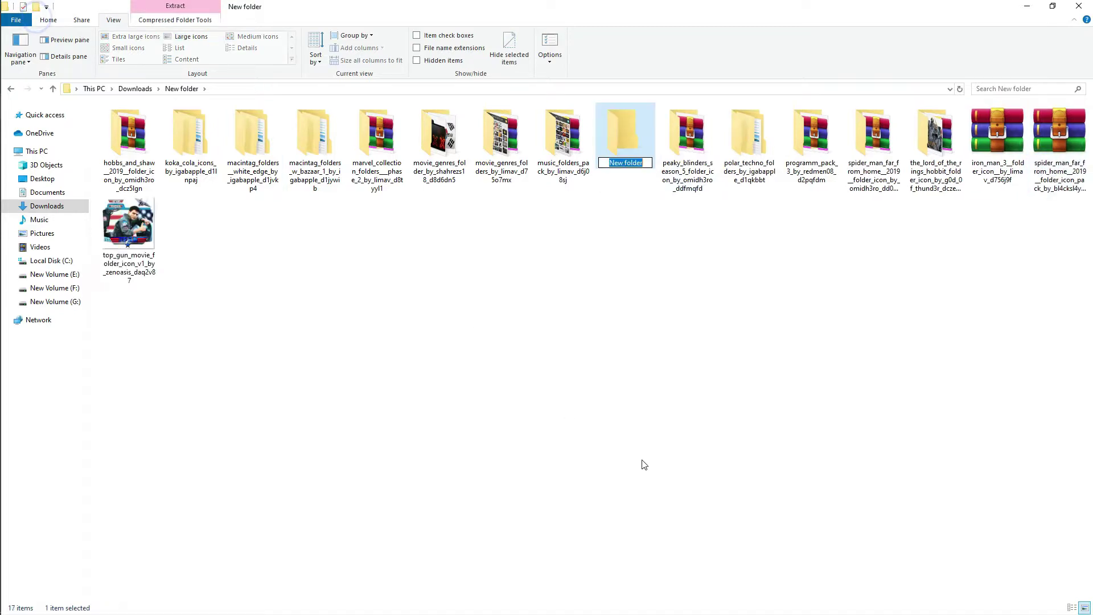
text(spider_man_far_from_home__2019__folder_icon_pack_by_bl4cksl4yer_ddbgxf7)
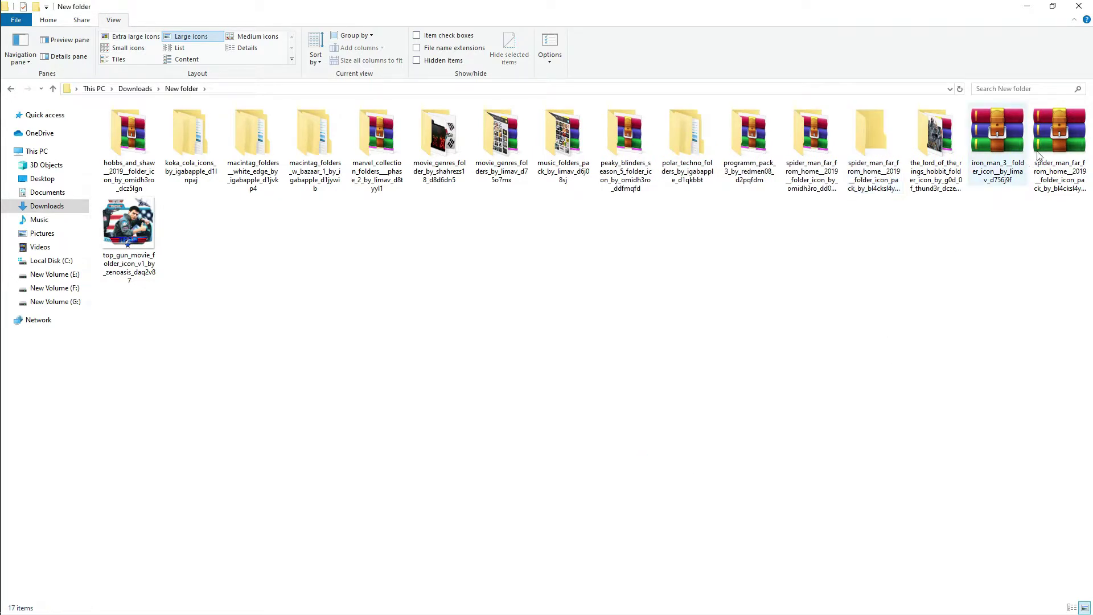
- Move the Spider-Man icon pack archive into its matching new folder and extract its contents there
drag(1060, 143, 875, 149)
double_click(876, 153)
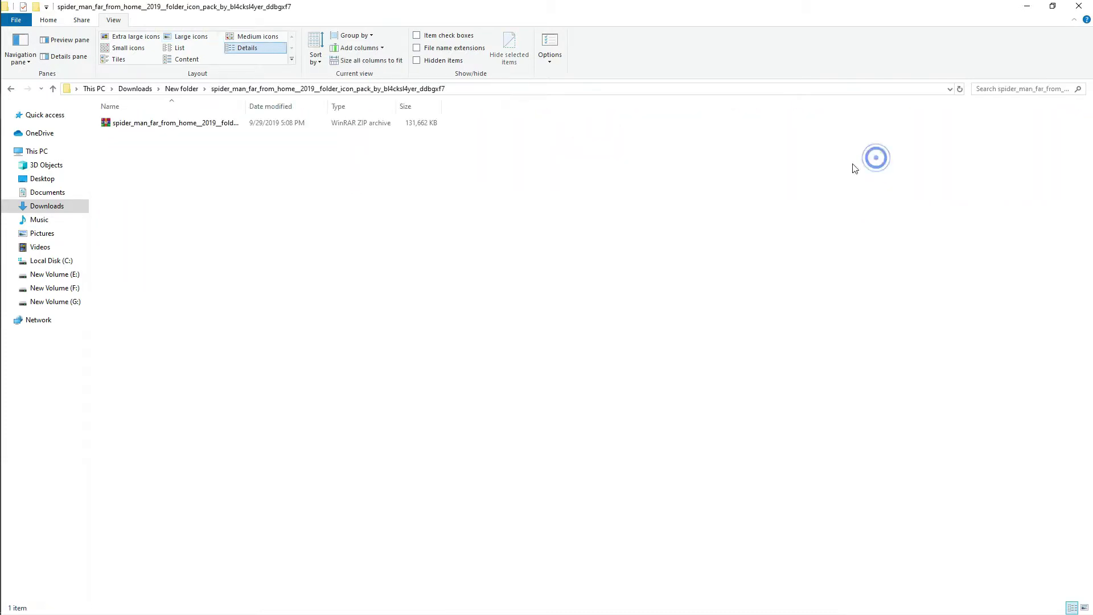
right_click(174, 124)
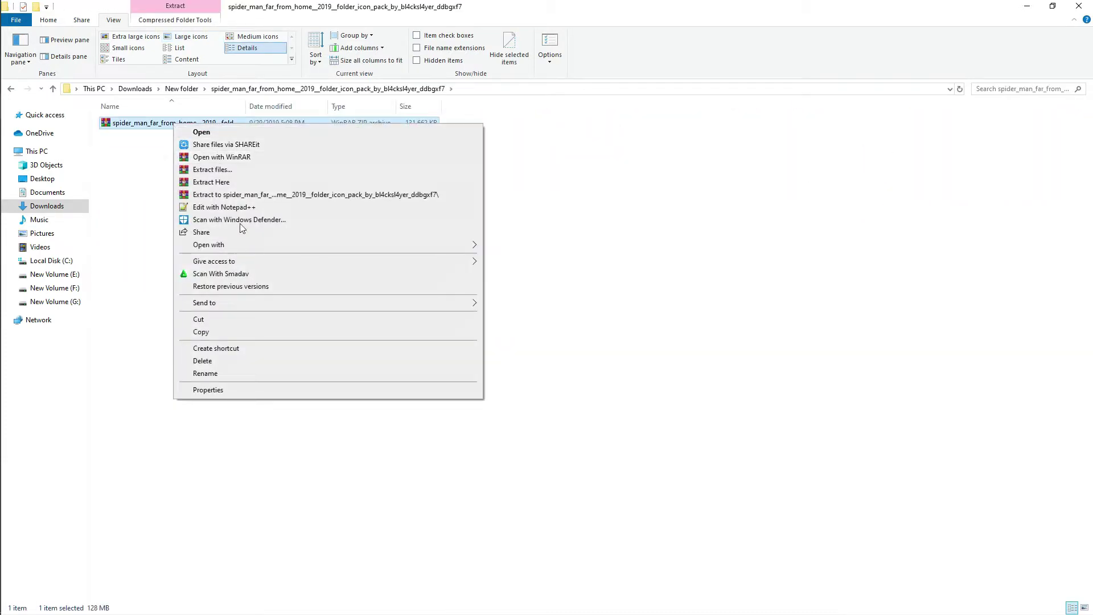
click(226, 181)
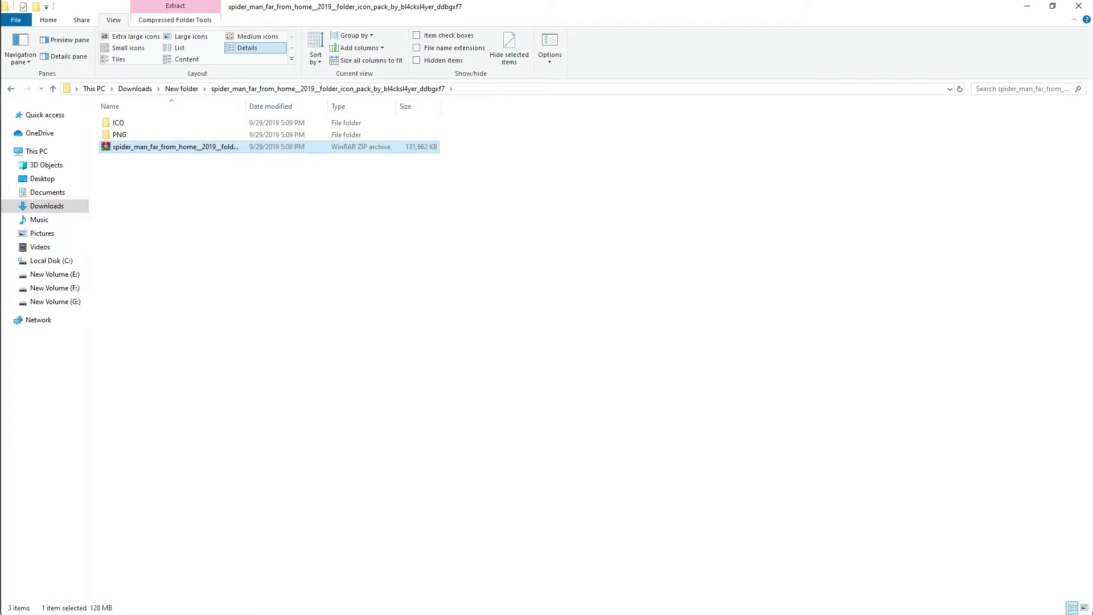
- Browse the extracted ICO folder with extra large icons to compare the Spider-Man Far From Home versions
click(1086, 608)
click(153, 37)
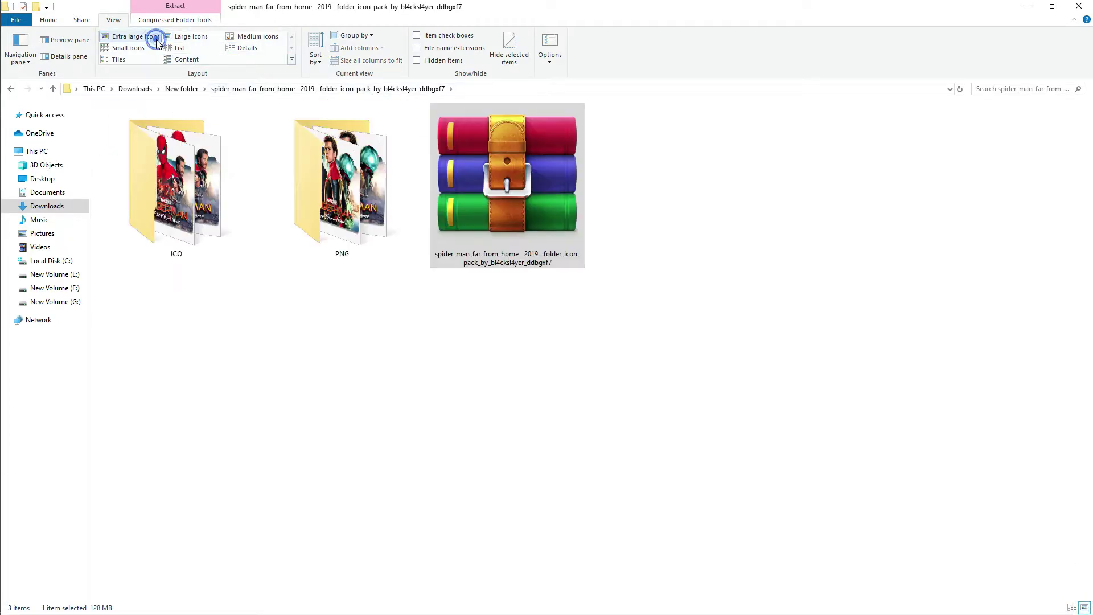
double_click(169, 202)
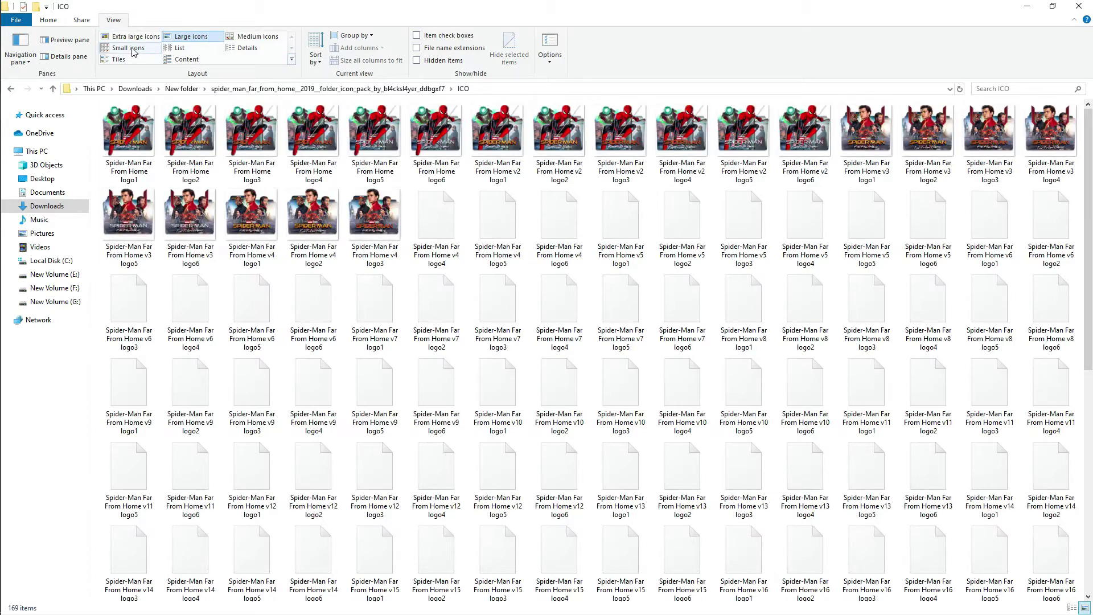
click(133, 37)
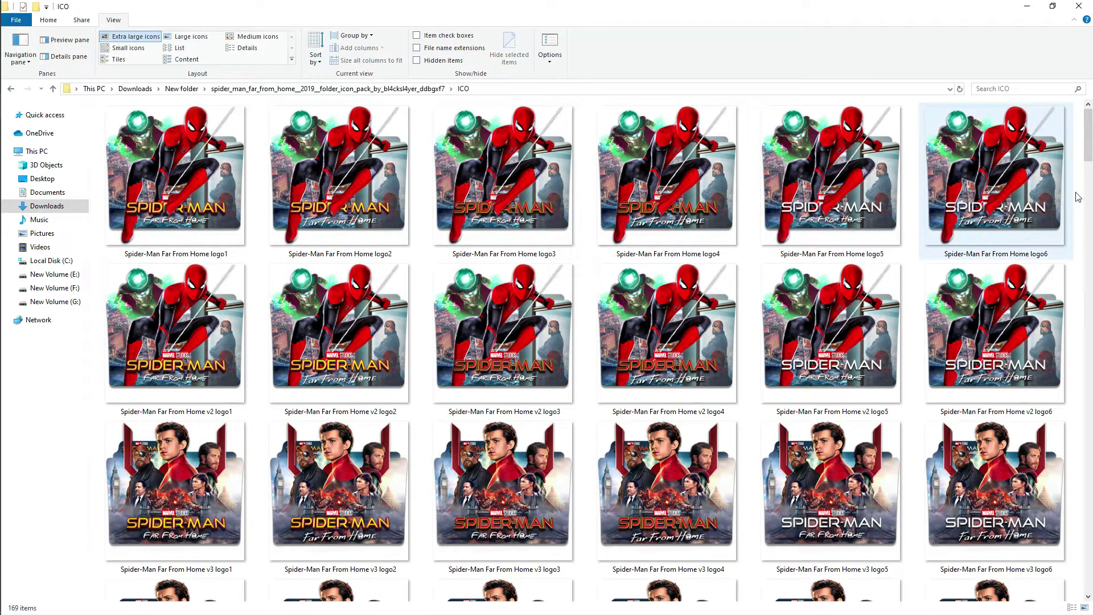
drag(1089, 149, 1088, 193)
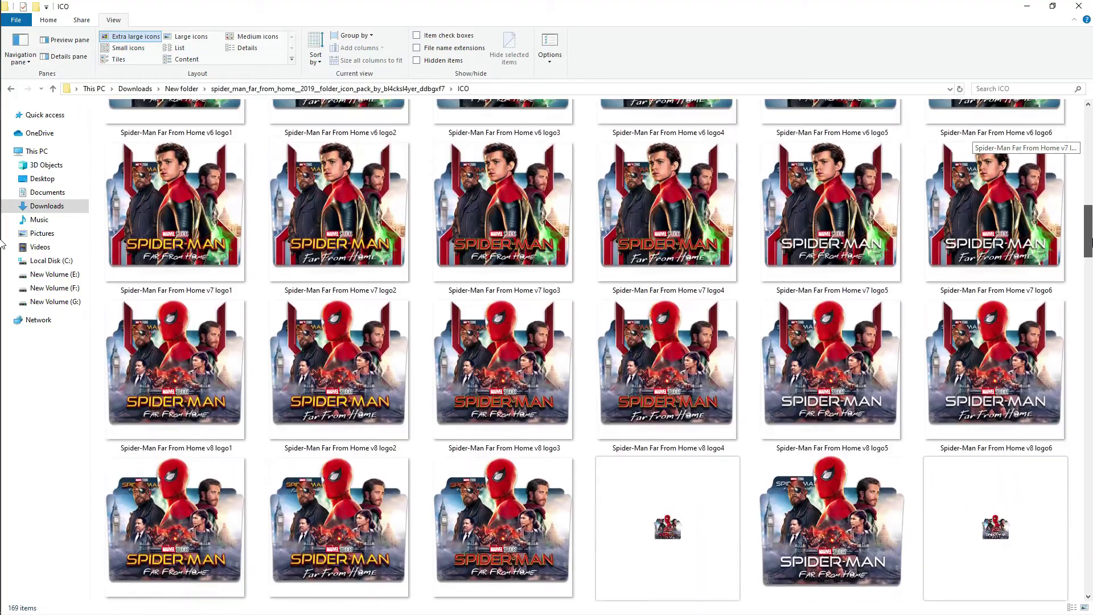
drag(2, 244, 1046, 154)
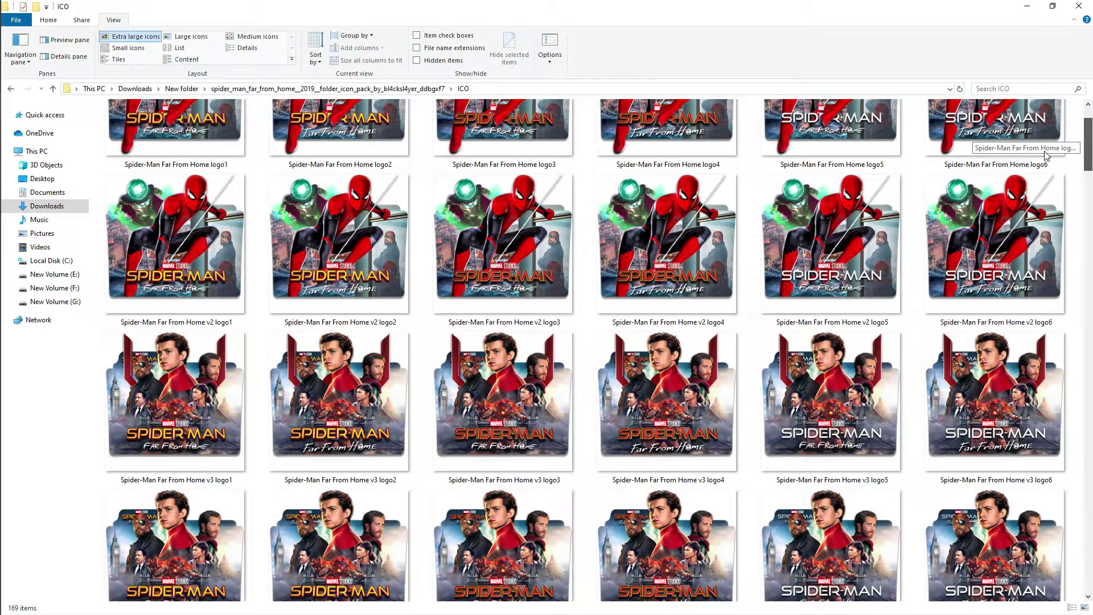
scroll(1047, 156, down, 1)
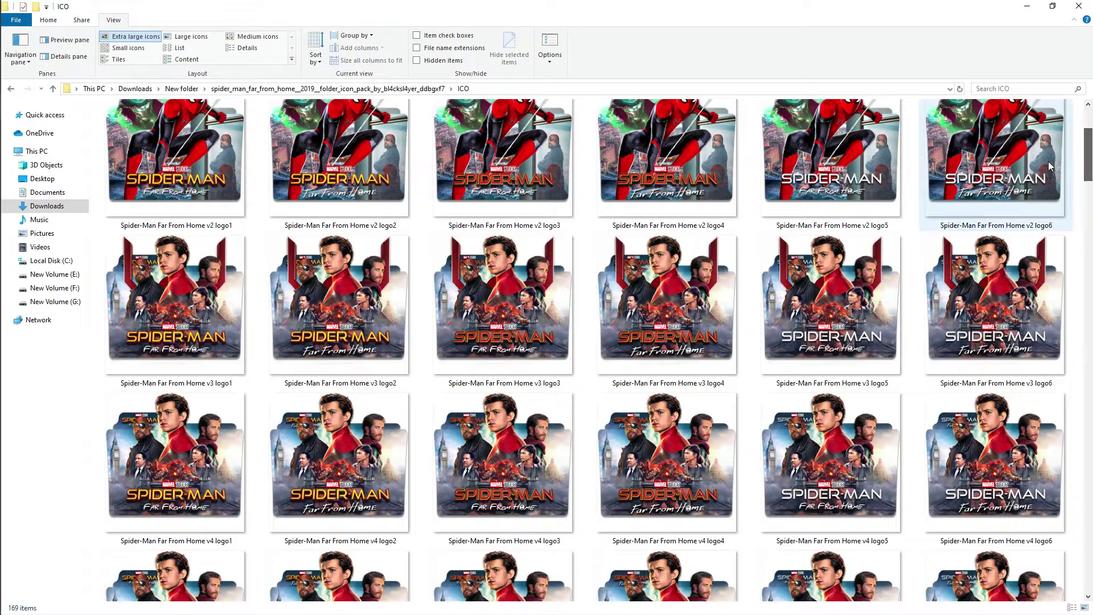
- Copy the Spider-Man Far From Home v4 logo4 icon into the Spider-Man Far From Home (2019) movie folder in F:\New folder
right_click(664, 439)
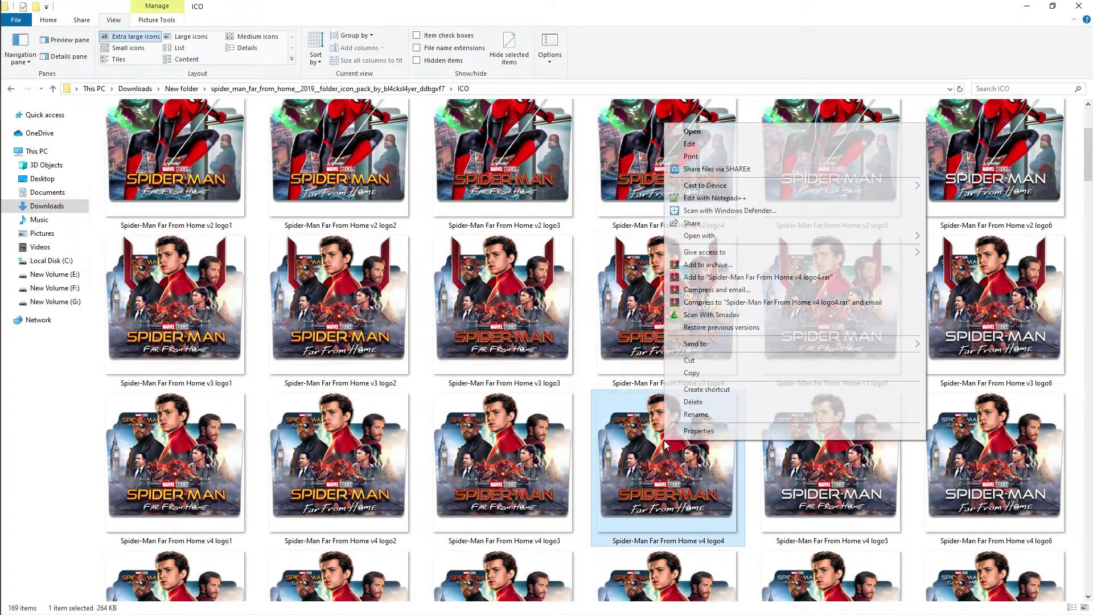
click(689, 373)
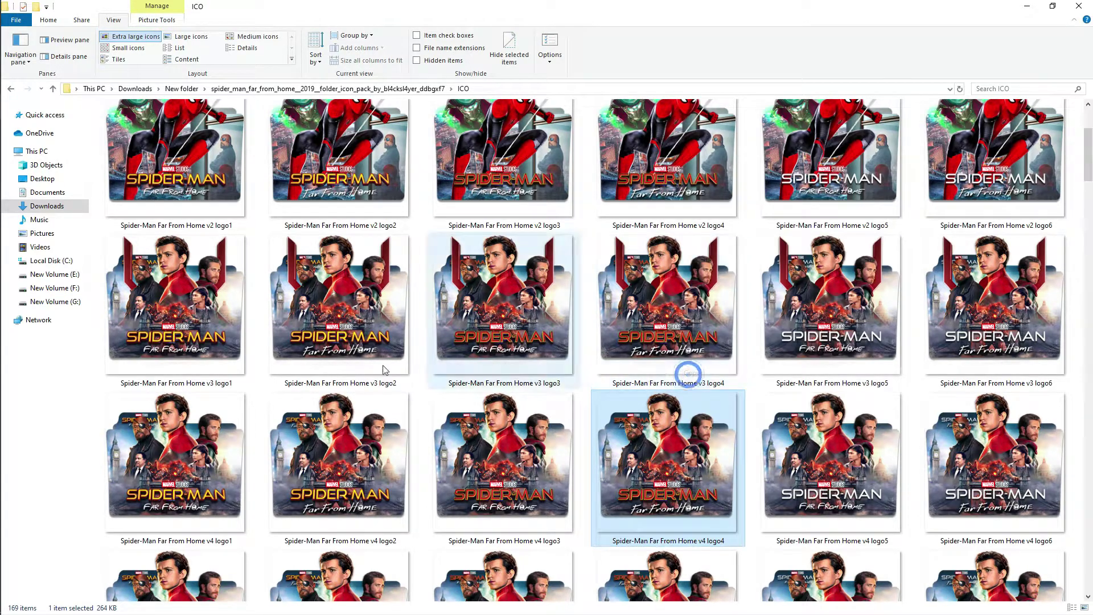
click(55, 288)
double_click(332, 375)
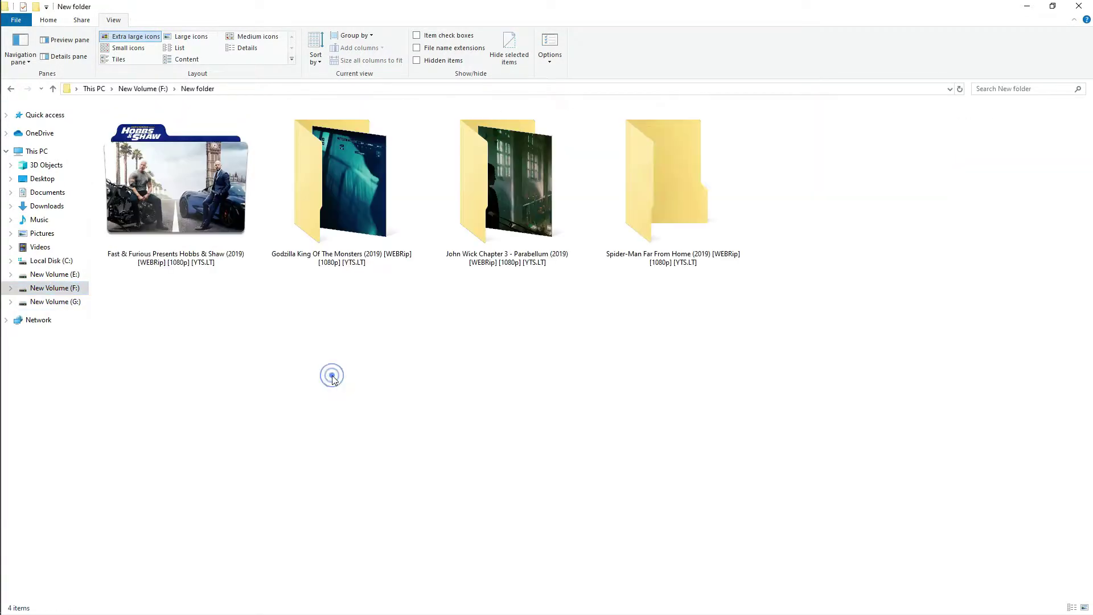
double_click(611, 213)
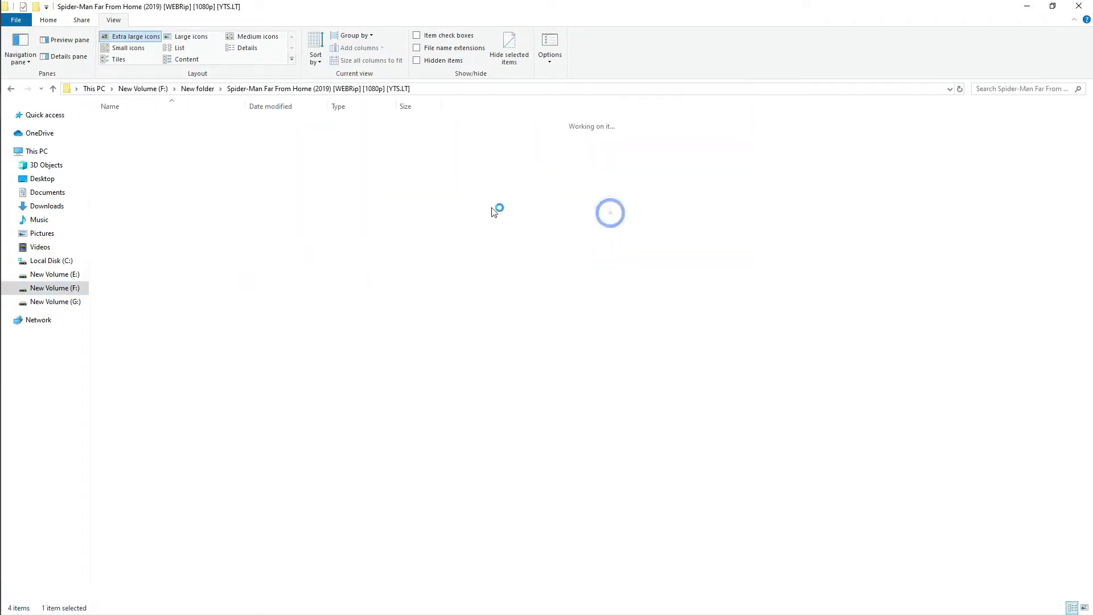
right_click(215, 135)
click(243, 213)
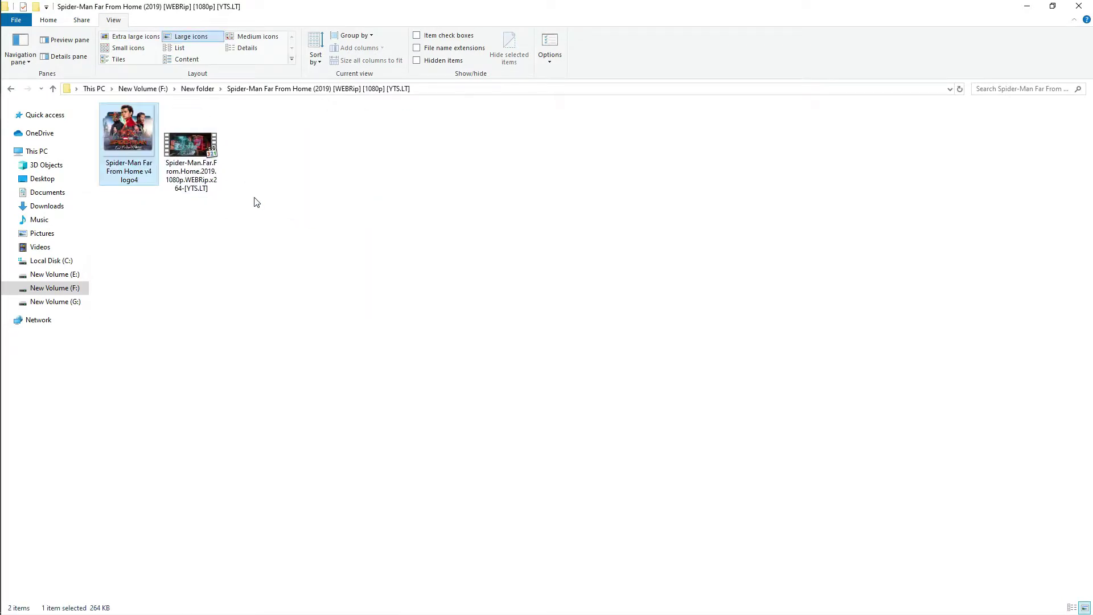
- Return to F:\New folder and open the icon change dialog from the Spider-Man Far From Home folder's customization properties
click(50, 90)
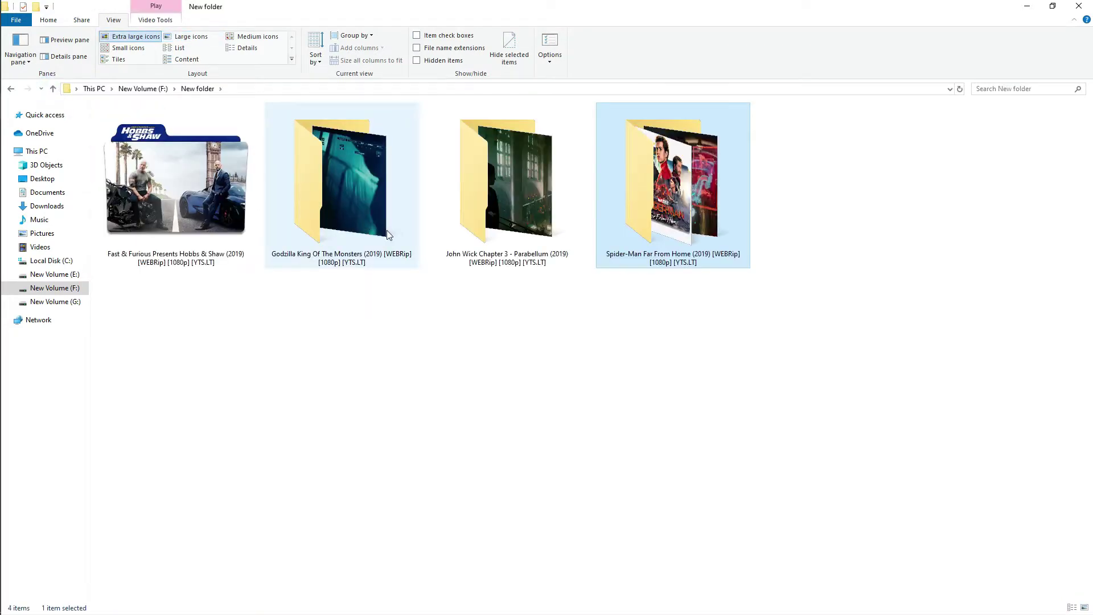
right_click(656, 197)
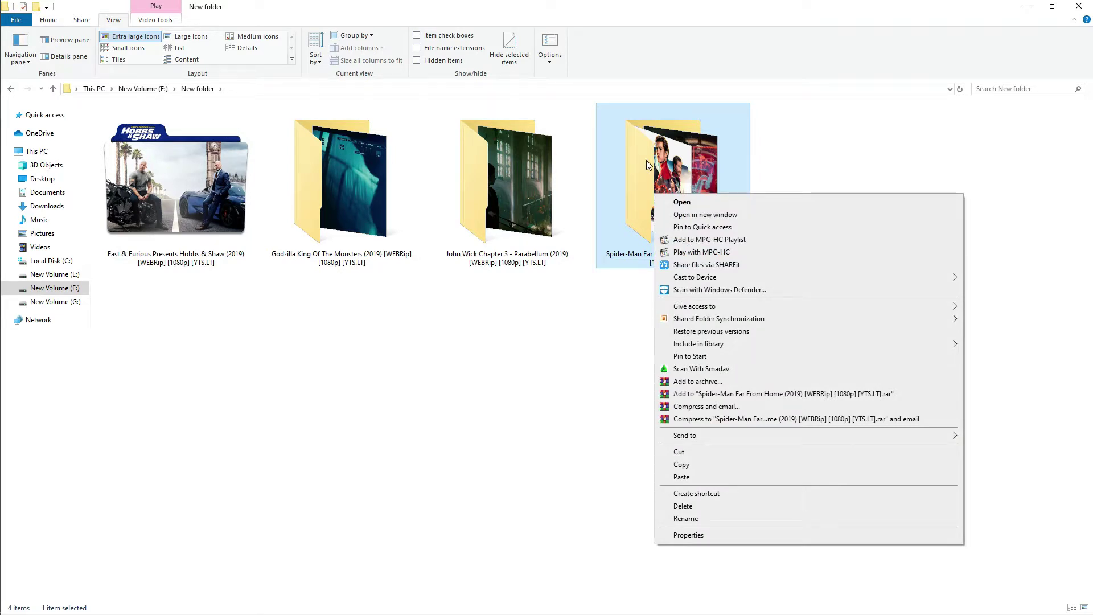
click(792, 535)
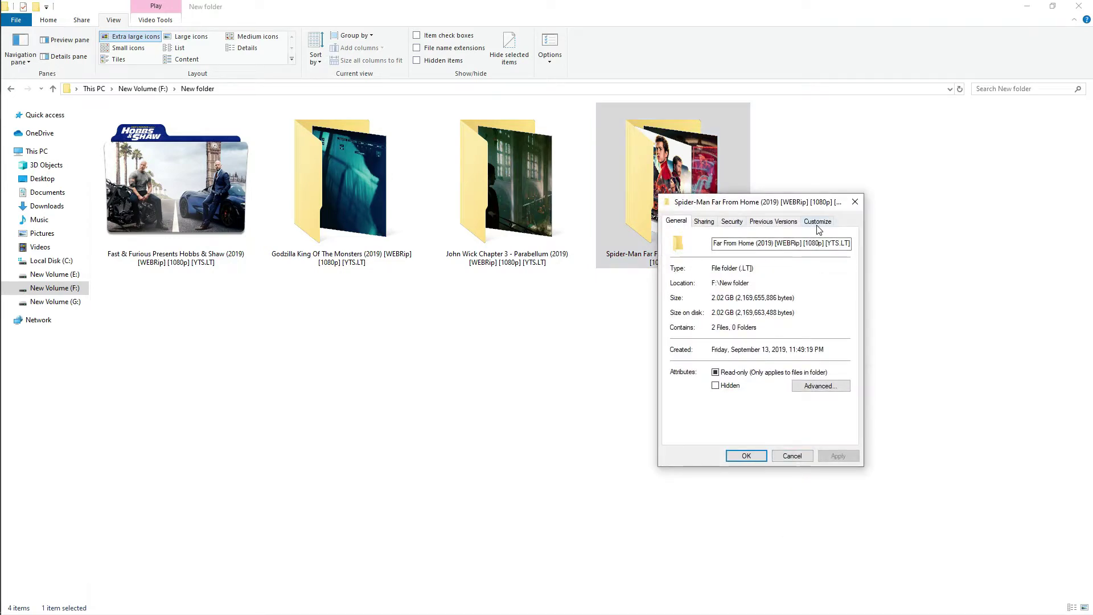
click(818, 222)
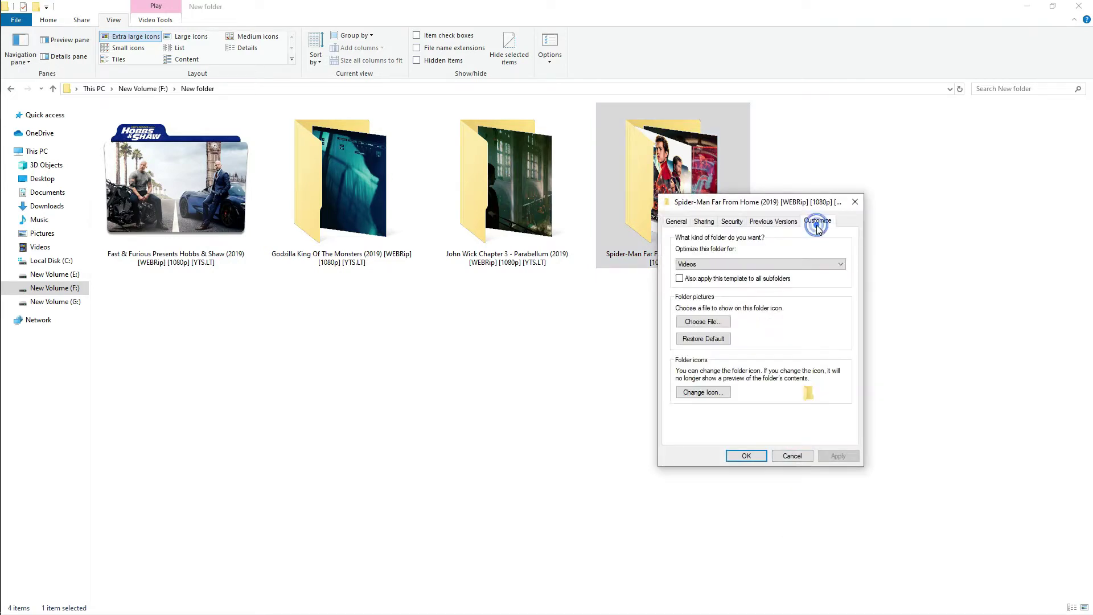
click(691, 393)
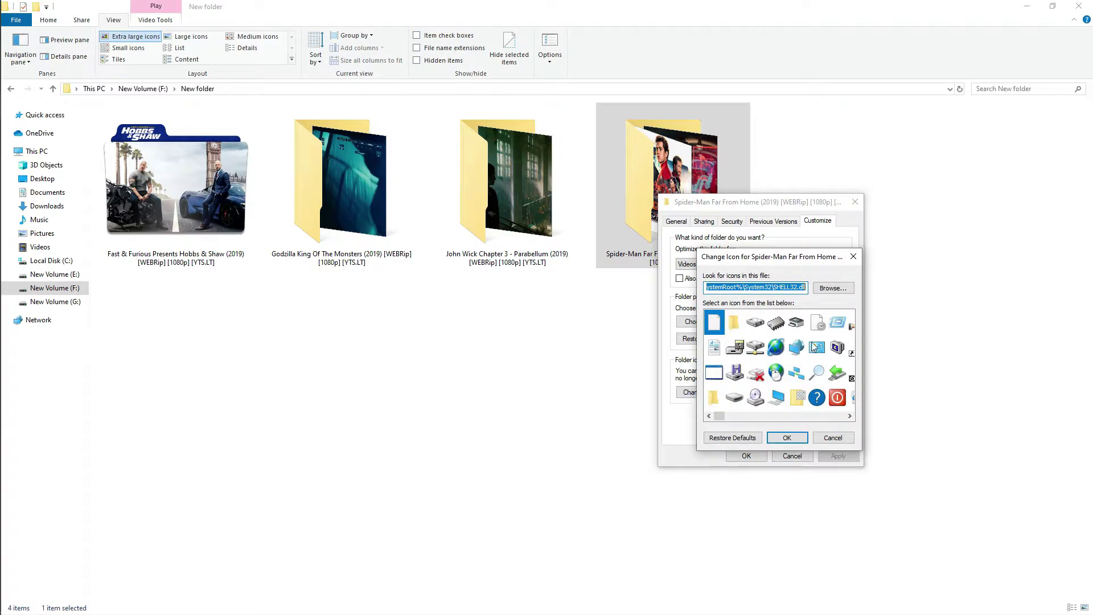
- Choose the Spider-Man Far From Home v4 logo4 icon file from the Spider-Man movie folder on drive F
click(832, 289)
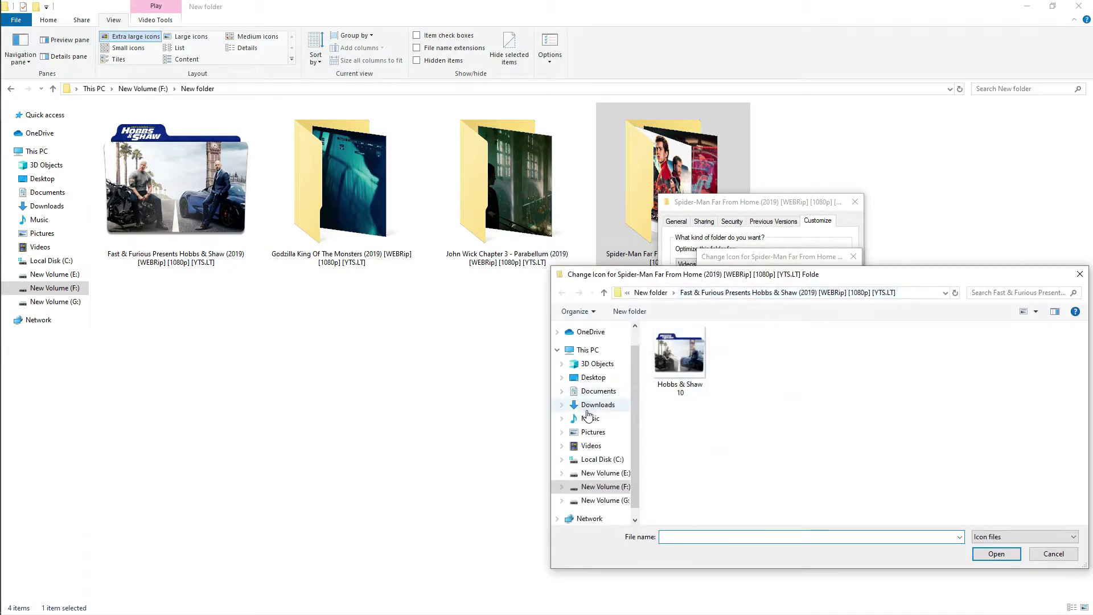
click(612, 488)
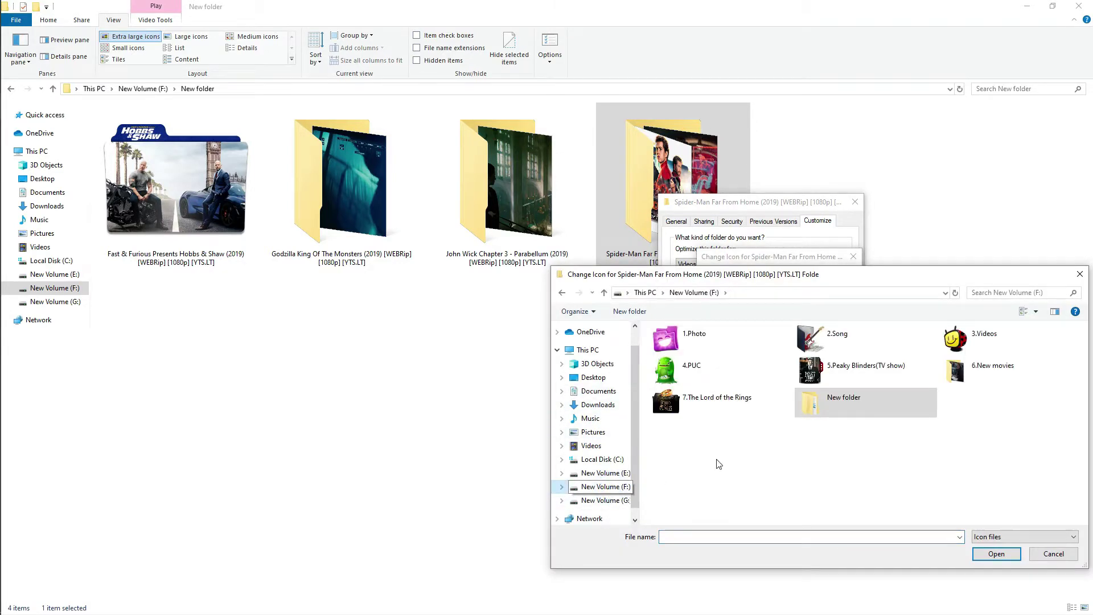
double_click(839, 406)
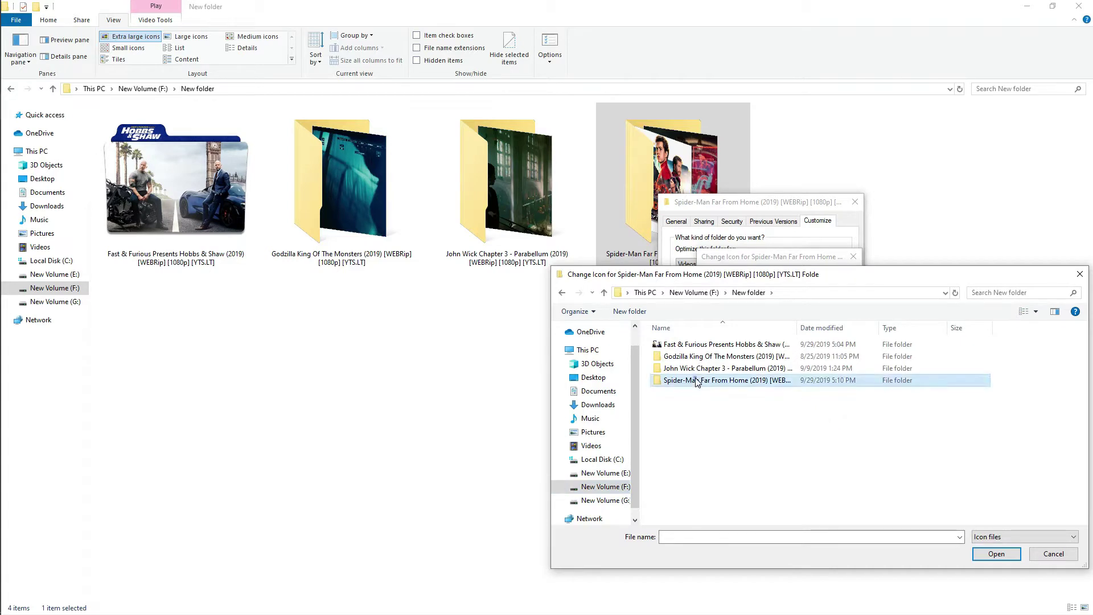
double_click(697, 381)
click(685, 364)
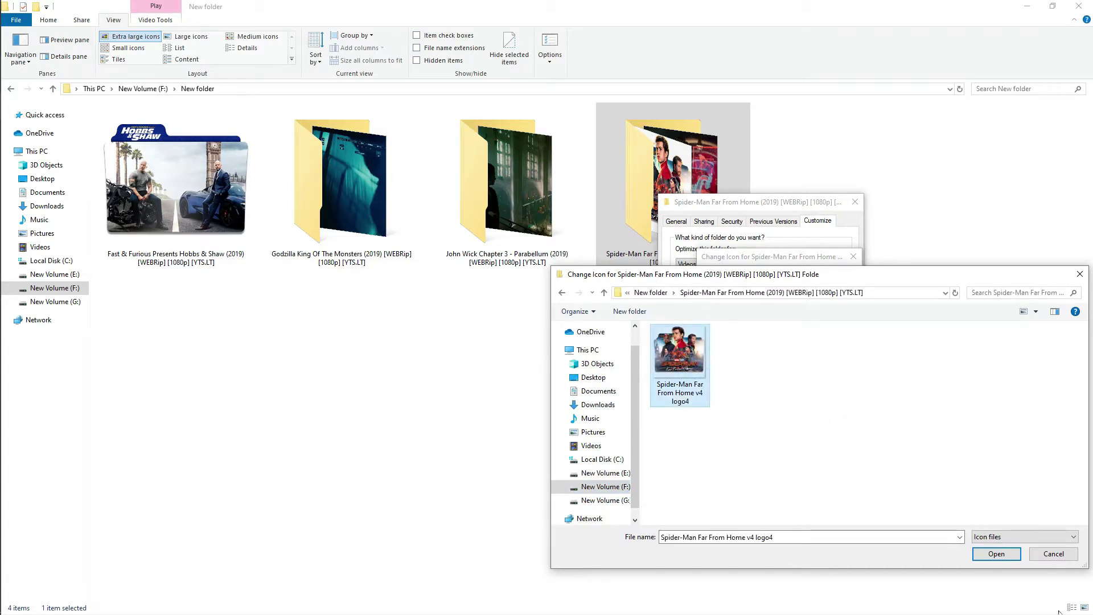
click(992, 555)
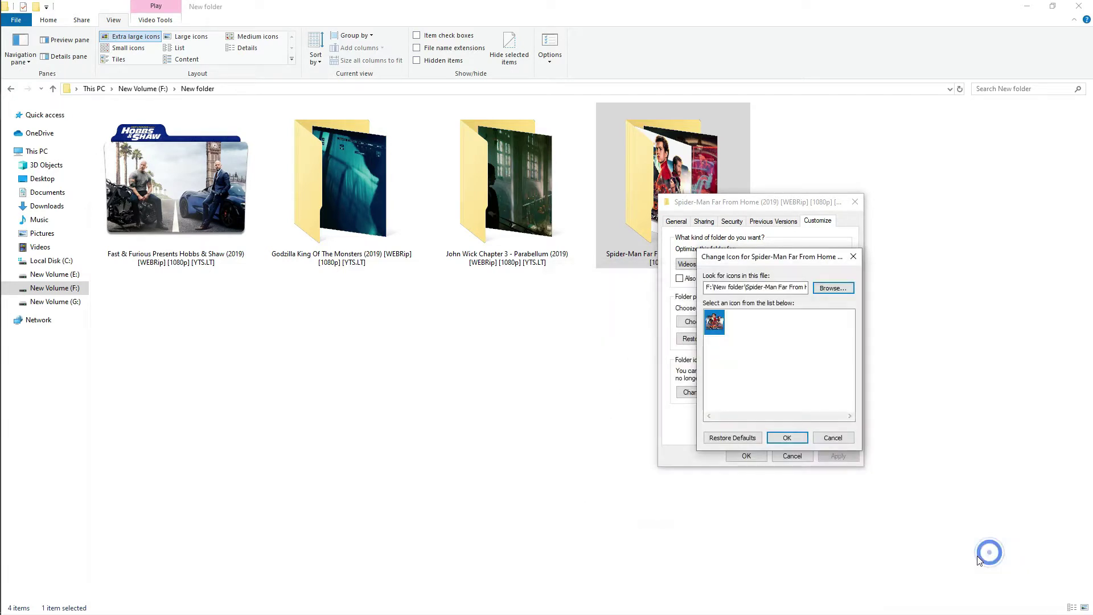
- Apply the selected icon to the Spider-Man Far From Home folder and refresh the folder view
click(789, 440)
click(838, 456)
click(747, 455)
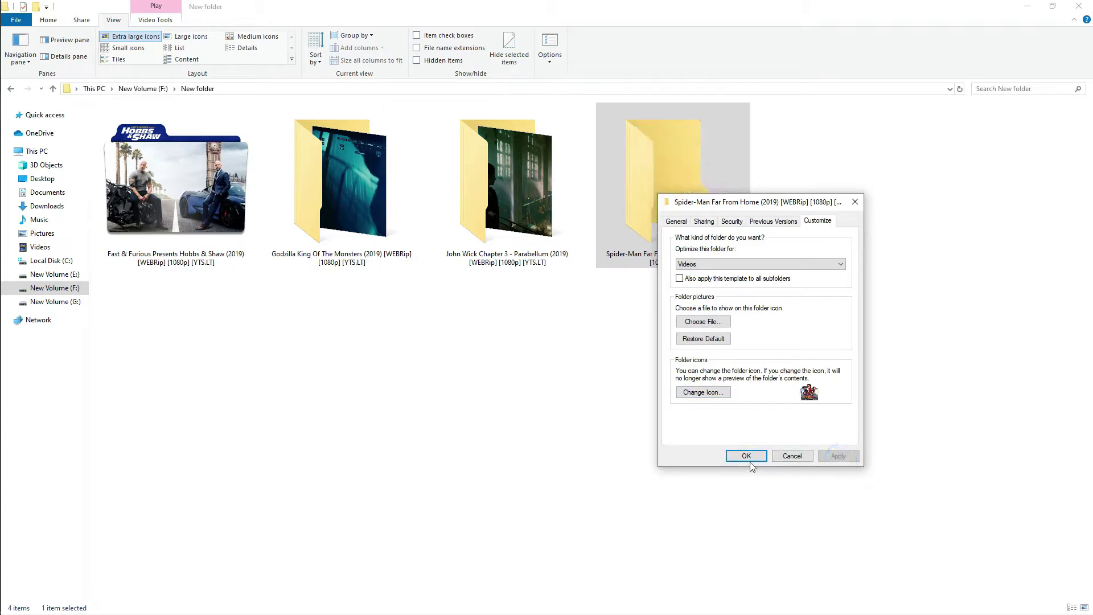
click(856, 194)
right_click(852, 179)
click(866, 223)
- Hide the Spider-Man Far From Home v4 logo4 icon file inside the movie folder, refresh, and return to F:\New folder
double_click(727, 196)
click(125, 122)
right_click(128, 116)
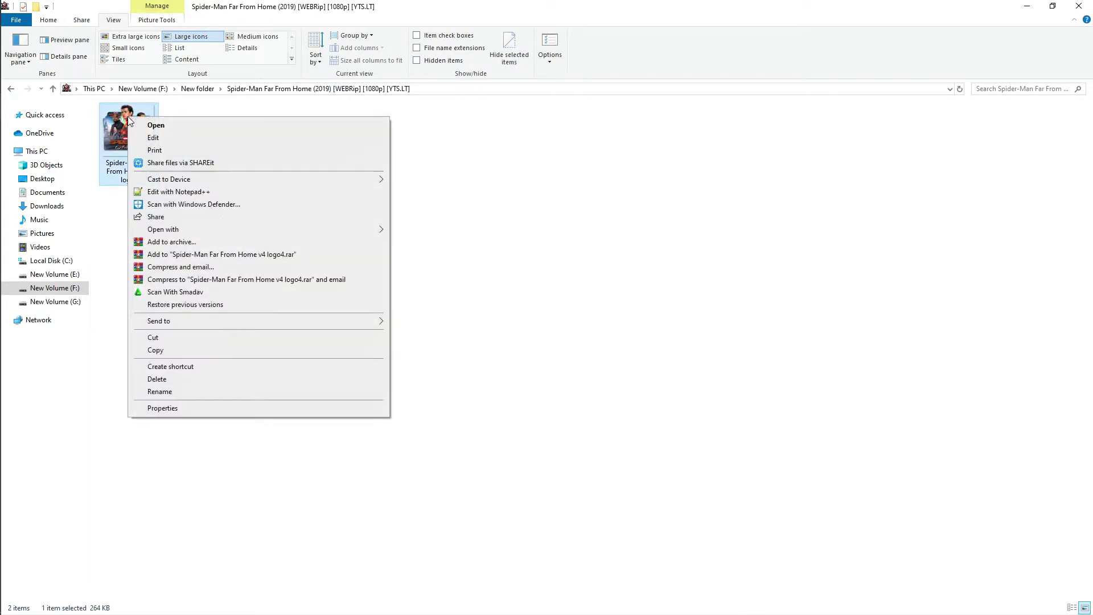
click(163, 408)
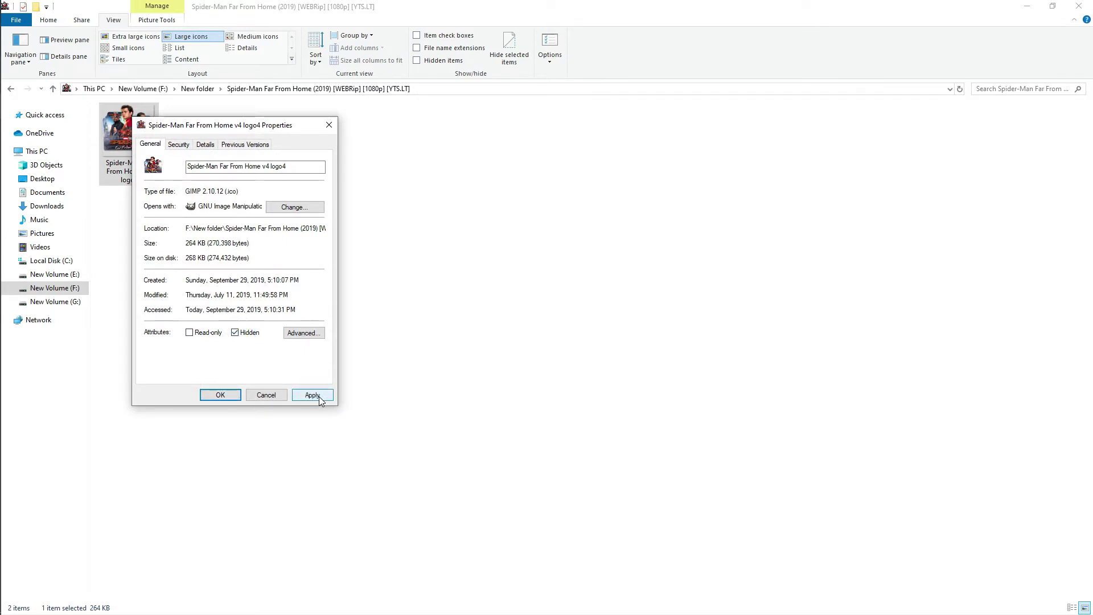
click(319, 396)
click(220, 396)
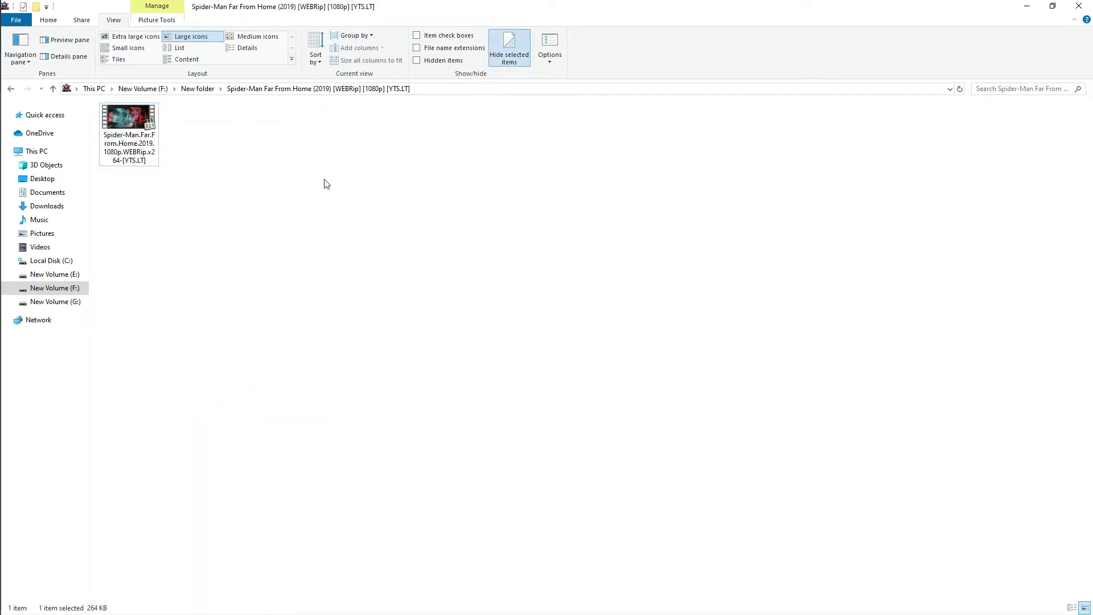
right_click(327, 184)
click(335, 227)
click(57, 89)
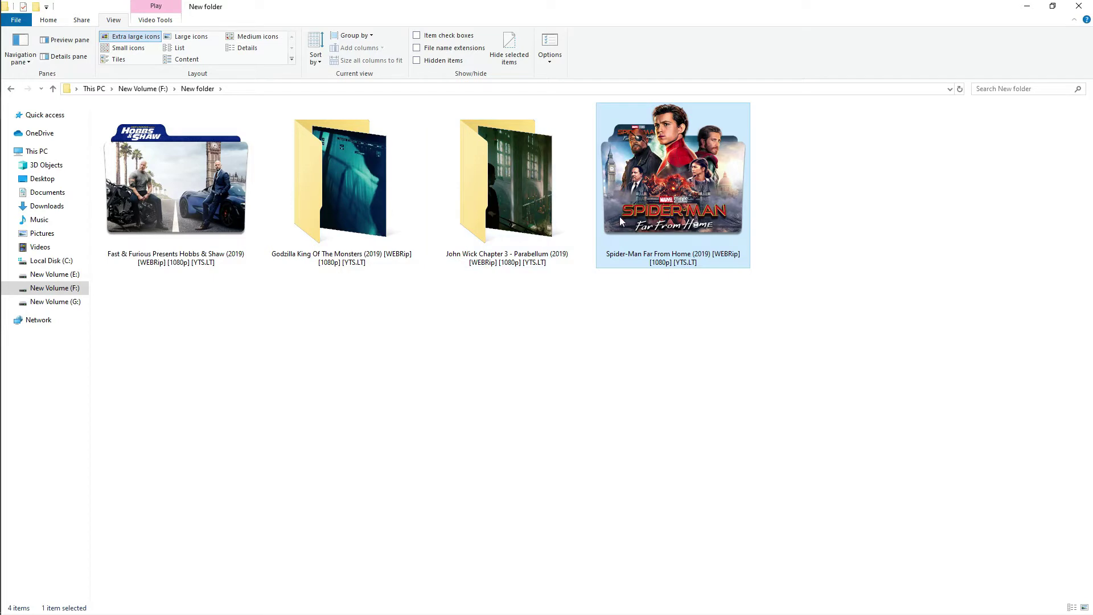
- Review the custom folder icons on drive F, look inside the 1.Photo folder, and open drive G
click(53, 89)
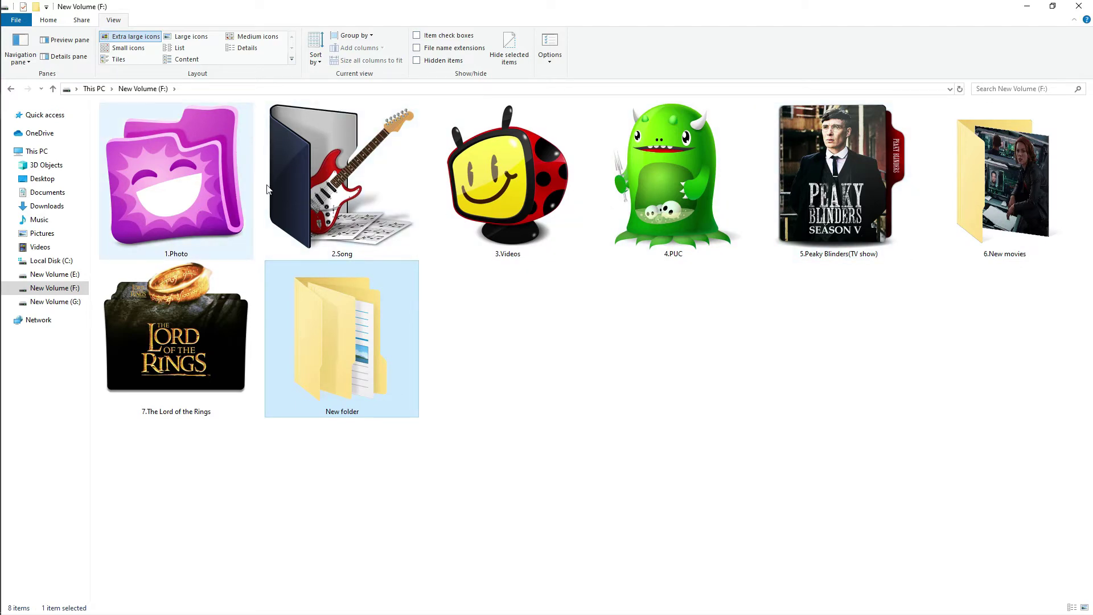
double_click(192, 181)
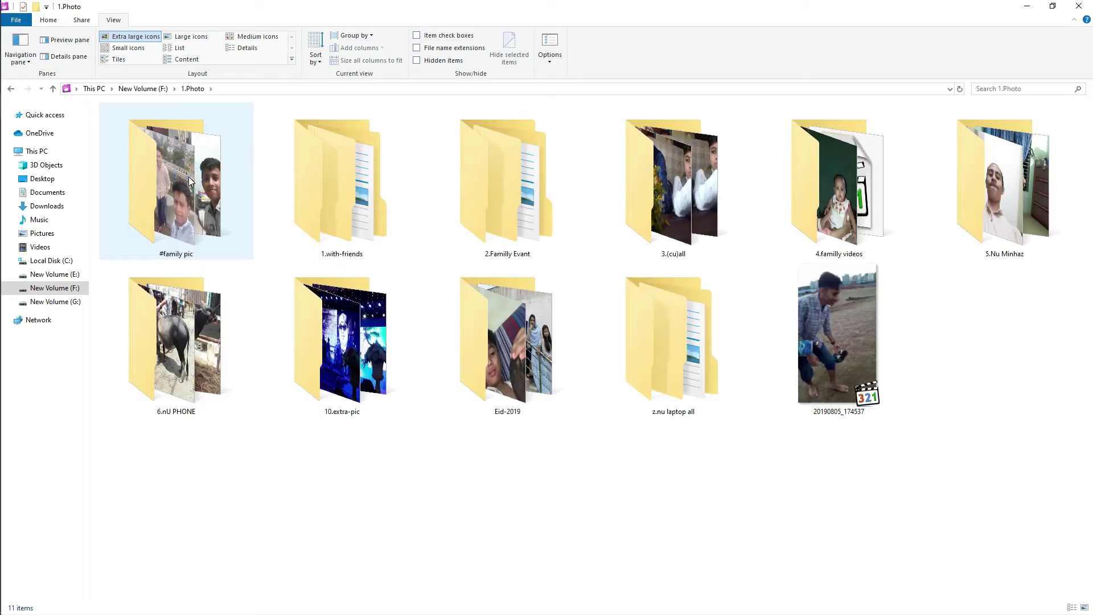
click(53, 89)
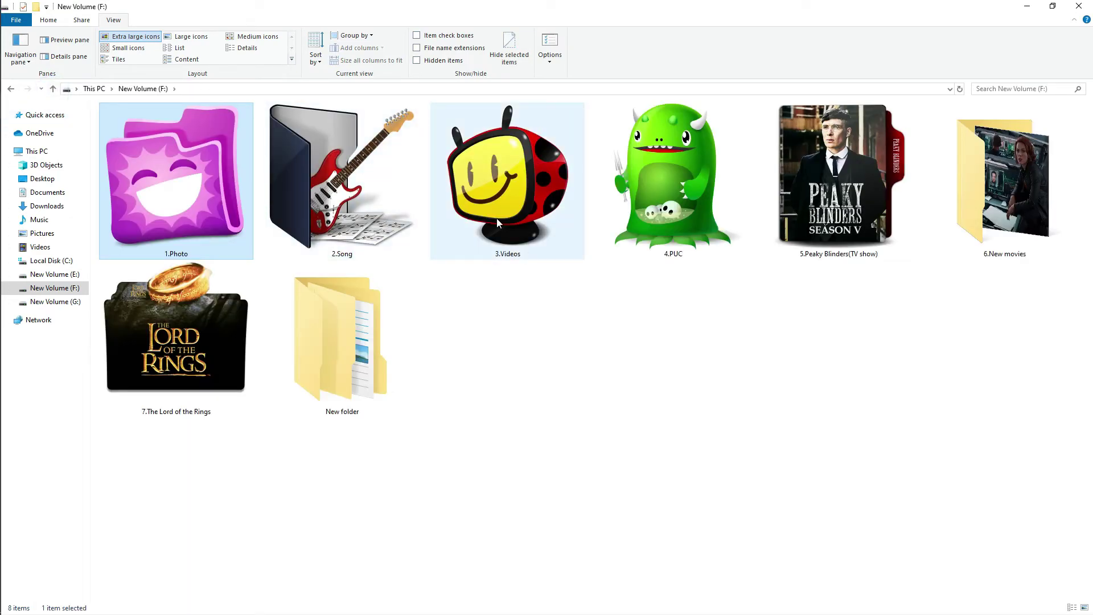
mouse_move(497, 222)
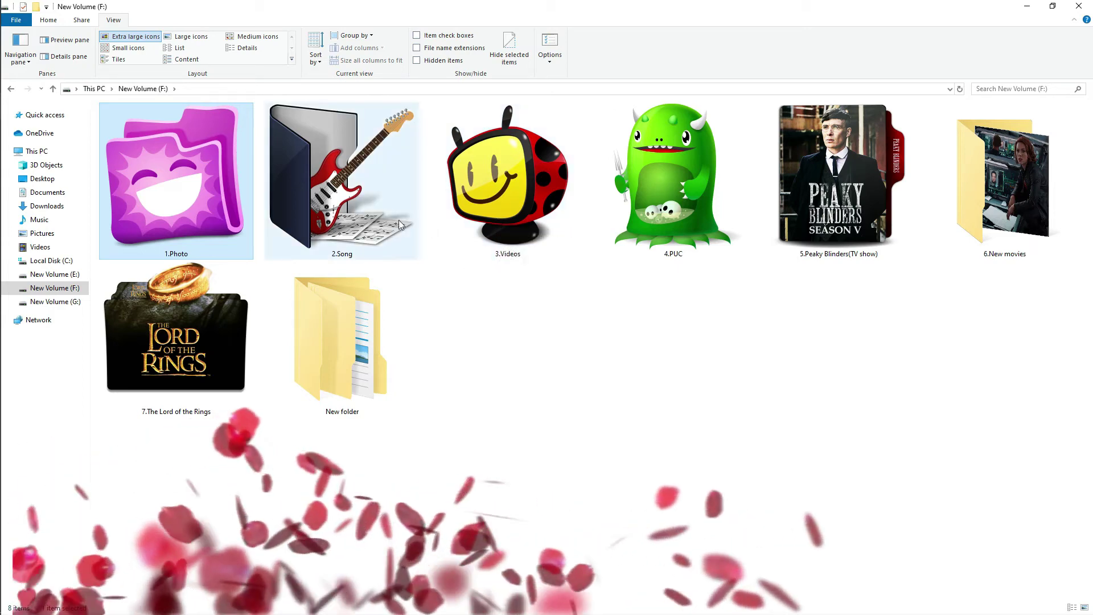
click(67, 302)
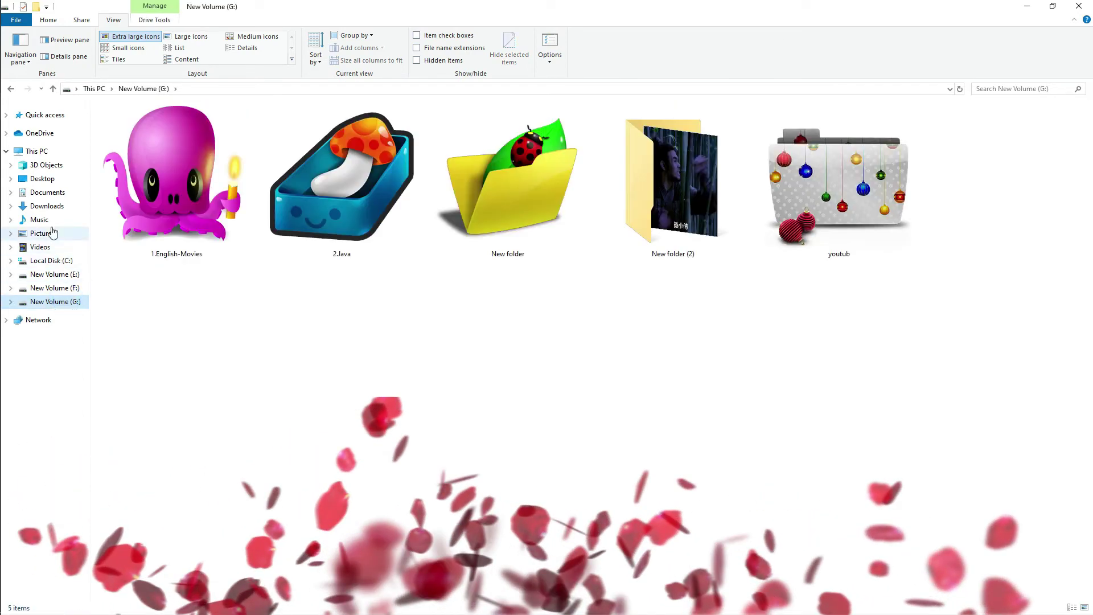